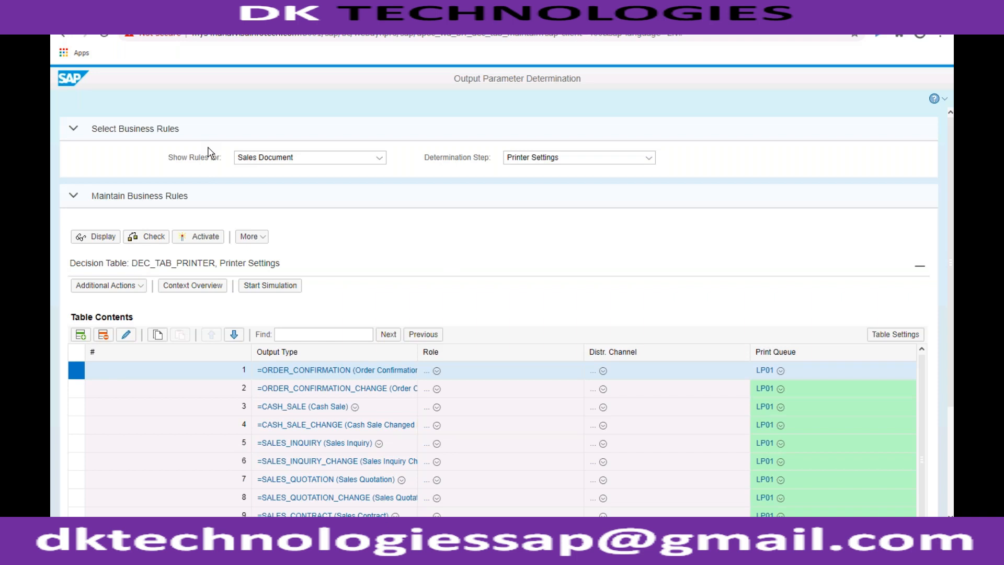
# - Discard the unsaved printer settings changes and display the Printer Settings rules, including the print queue and number of copies columns
pyautogui.click(649, 159)
pyautogui.click(529, 199)
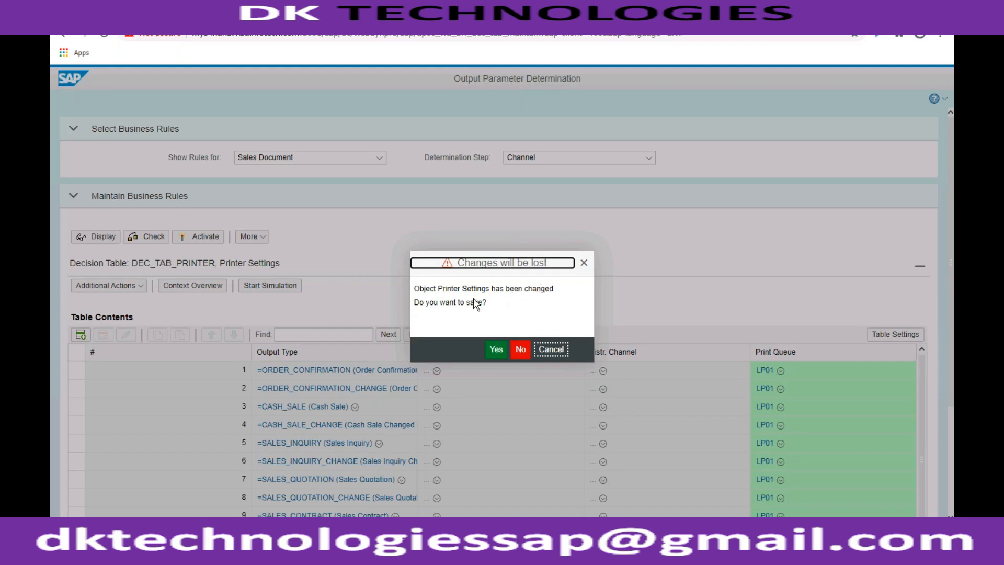
pyautogui.click(524, 350)
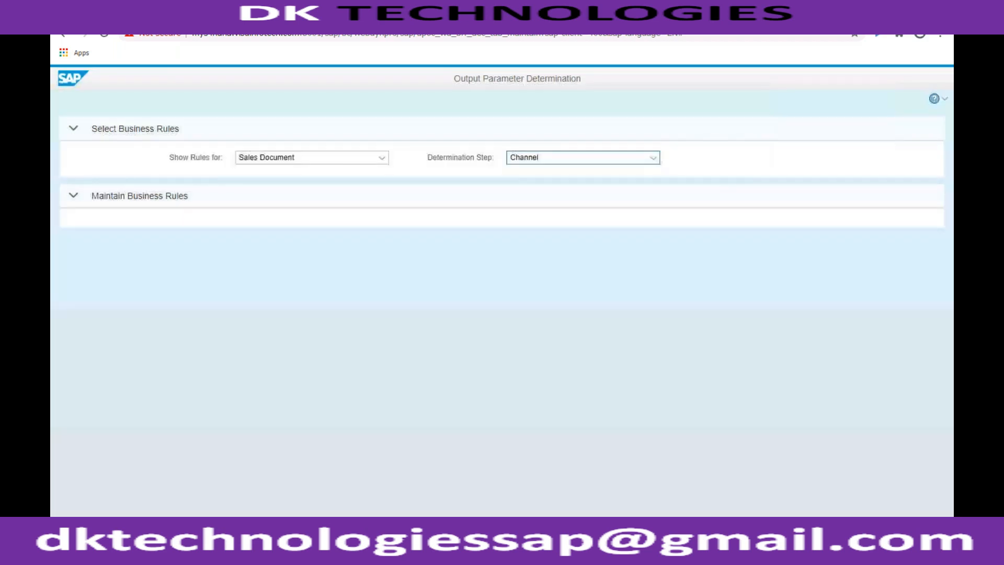
pyautogui.click(653, 158)
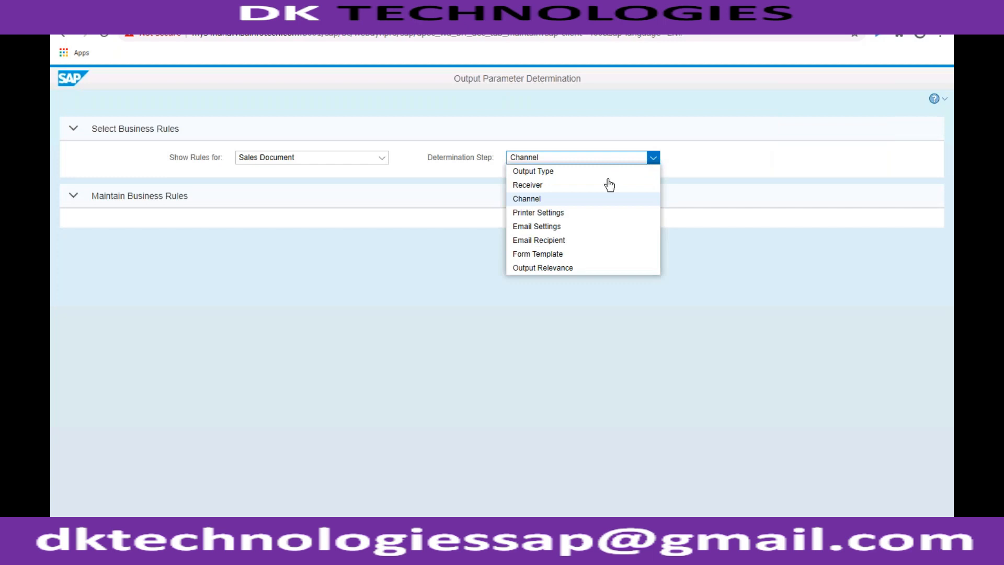
pyautogui.click(569, 215)
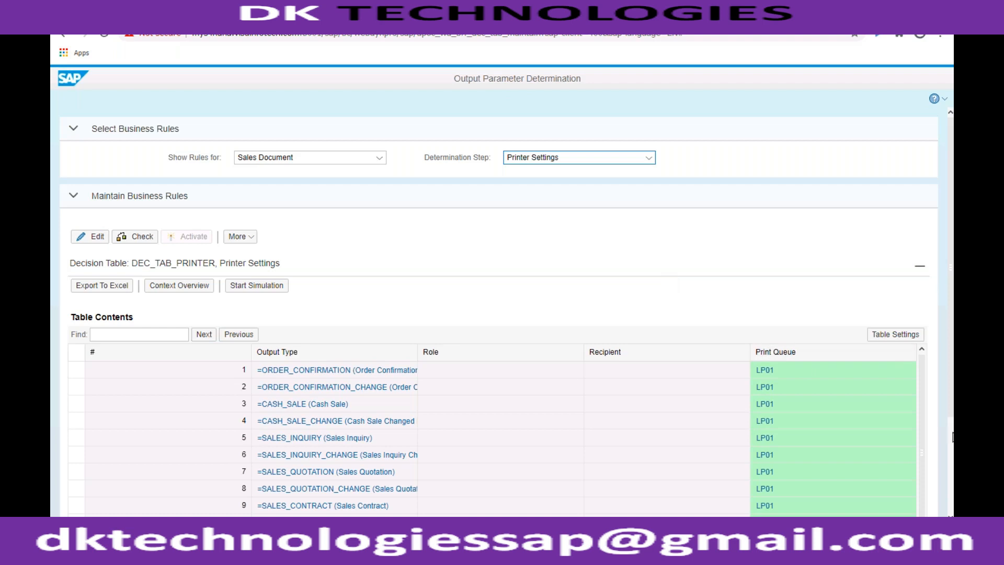
pyautogui.scroll(-3, 952, 437)
pyautogui.click(824, 488)
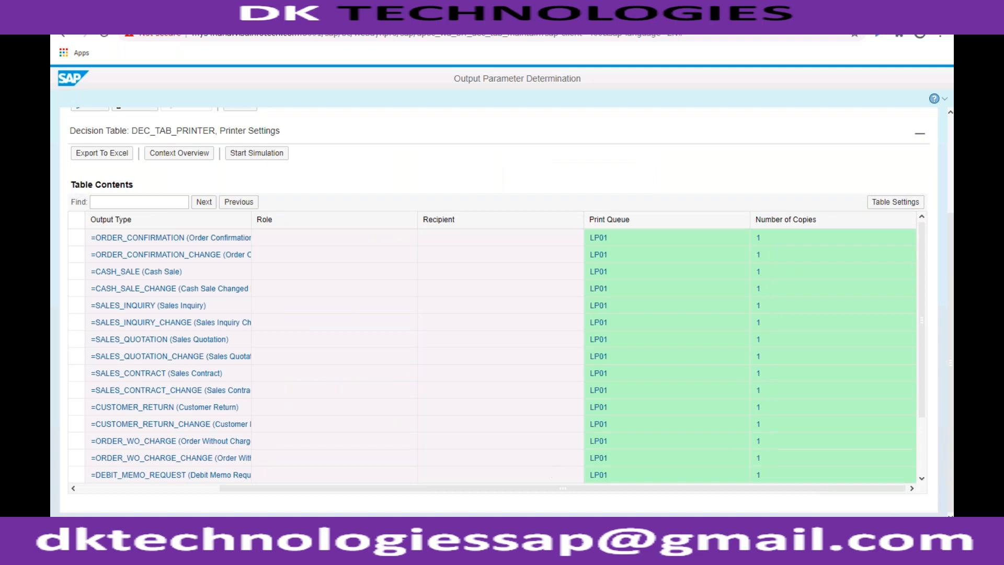
# - Switch to SAP GUI to examine the number of copies and print queue in the quotation's output details, and return to the browser
pyautogui.moveTo(208, 555)
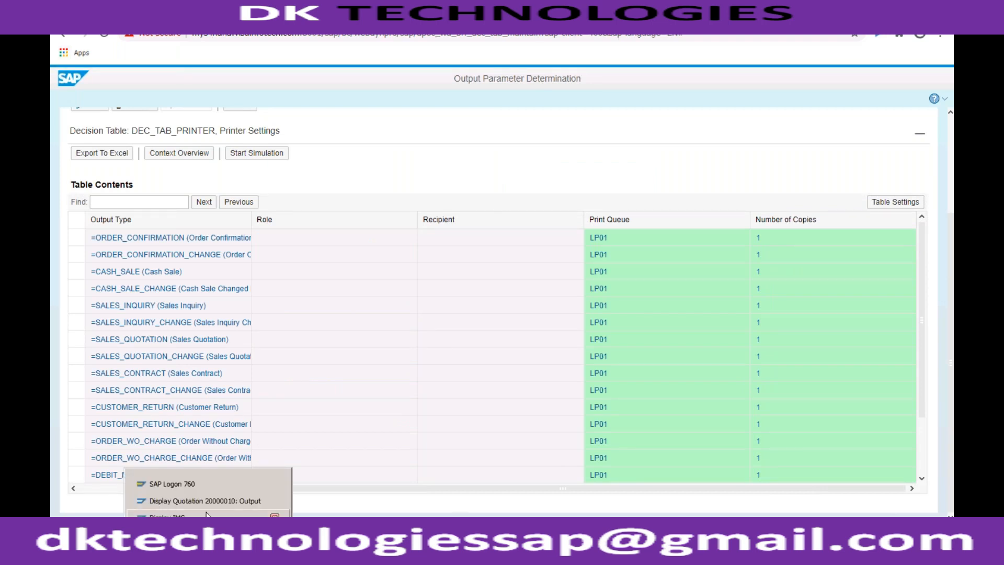
pyautogui.click(208, 532)
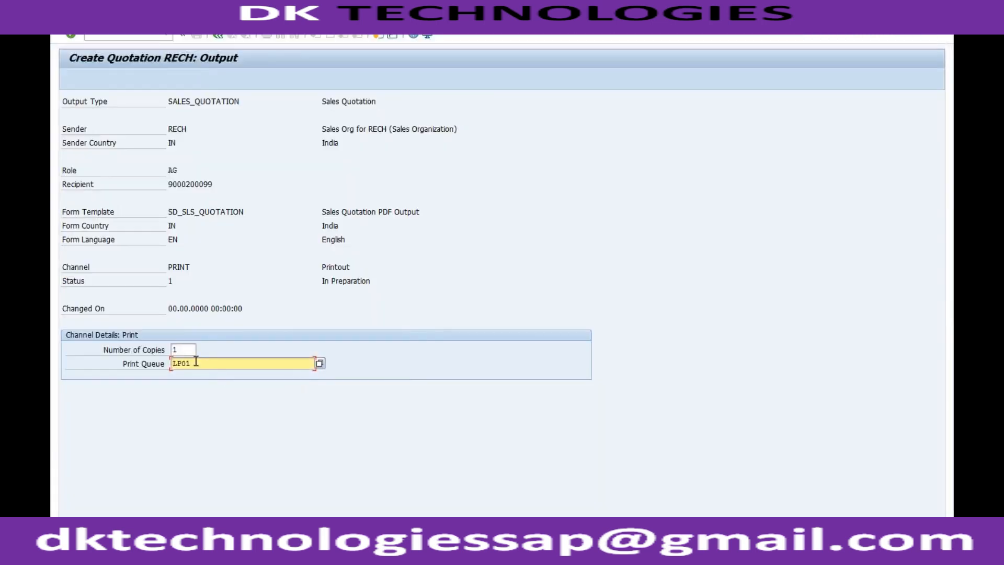
pyautogui.click(190, 350)
pyautogui.click(195, 363)
pyautogui.click(246, 554)
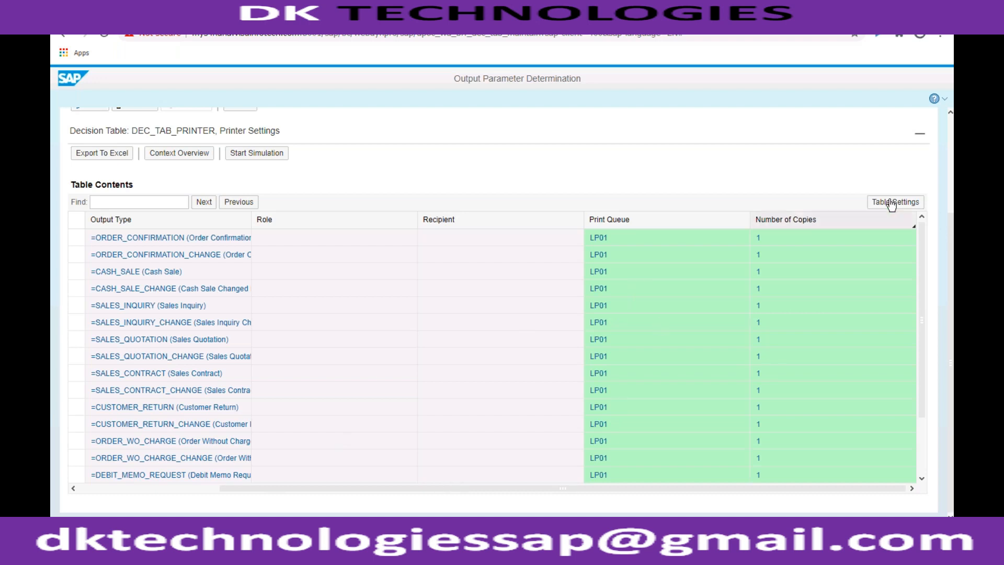
# - Display the Email Settings determination rules for sales documents
pyautogui.scroll(3, 675, 161)
pyautogui.click(649, 158)
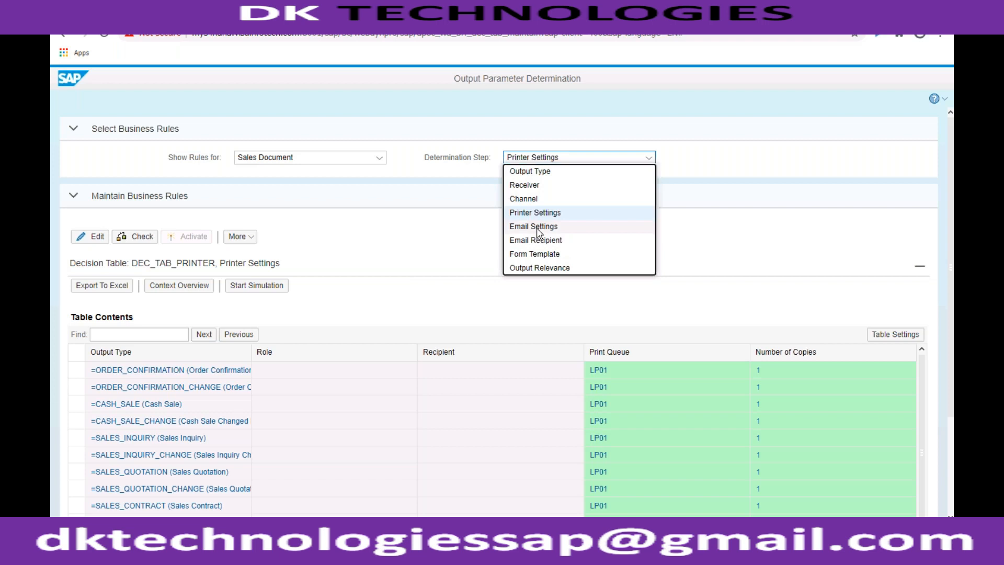
pyautogui.click(538, 227)
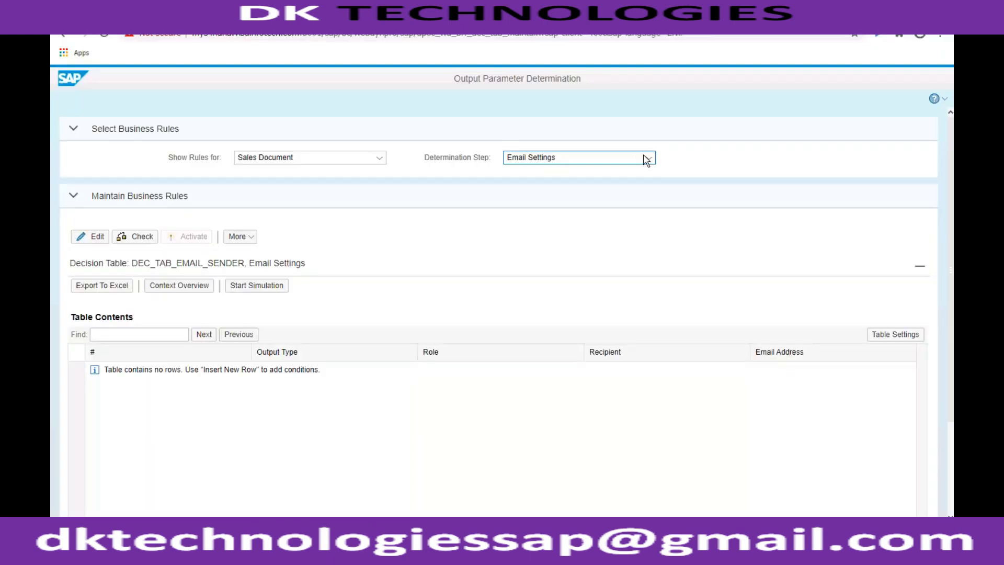
# - Open the Channel determination rules for sales documents in edit mode
pyautogui.click(648, 159)
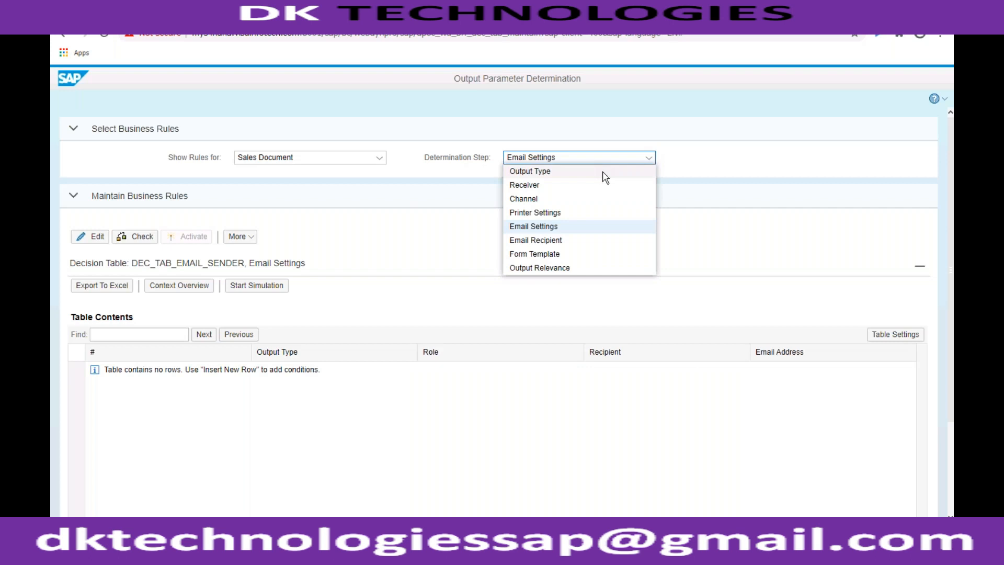
pyautogui.click(587, 200)
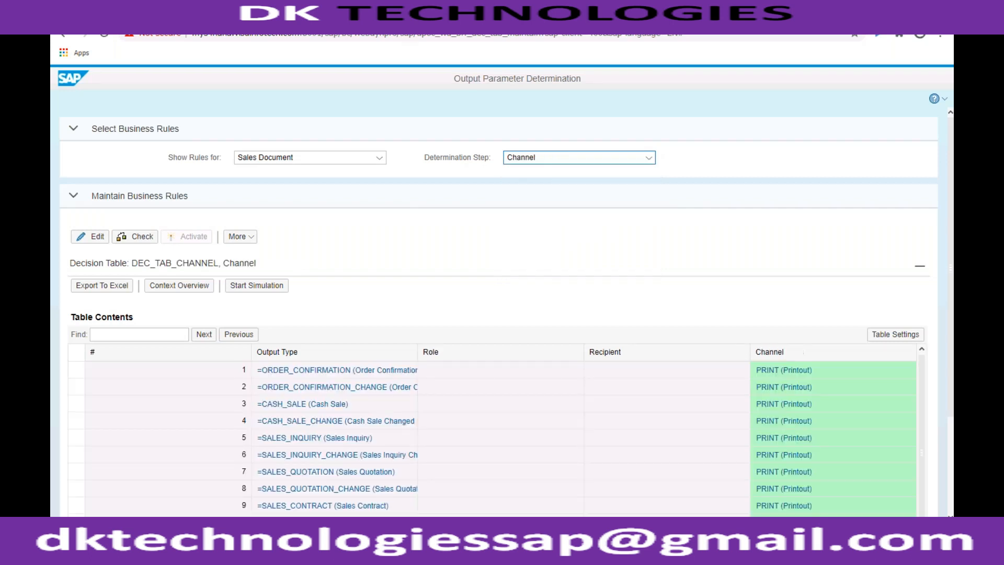
pyautogui.click(98, 237)
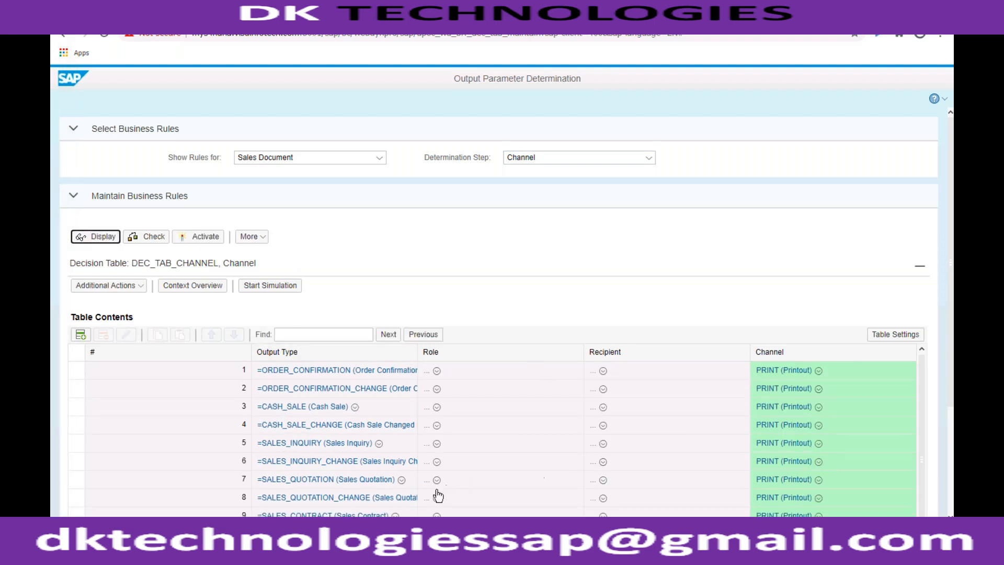
pyautogui.click(818, 480)
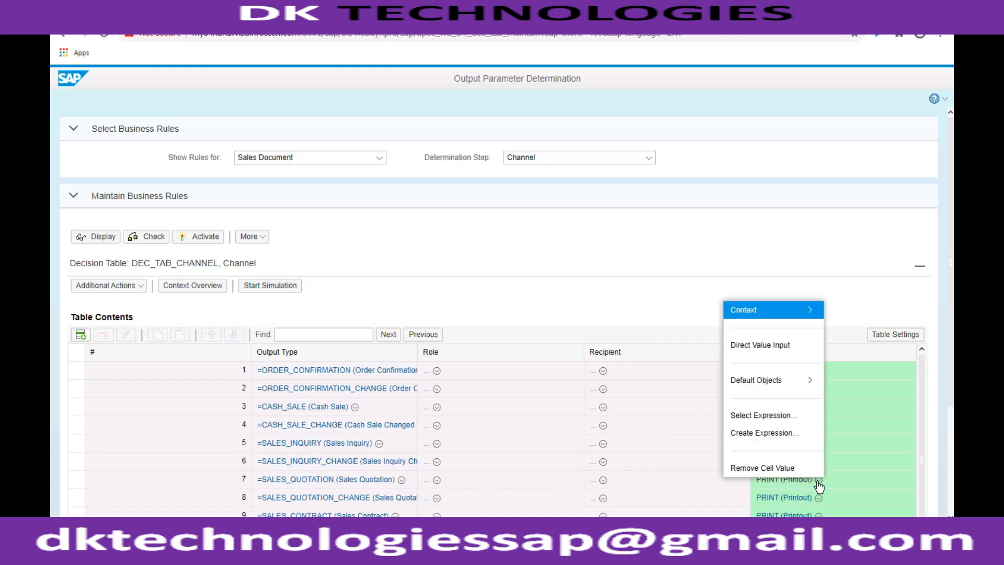
pyautogui.moveTo(796, 387)
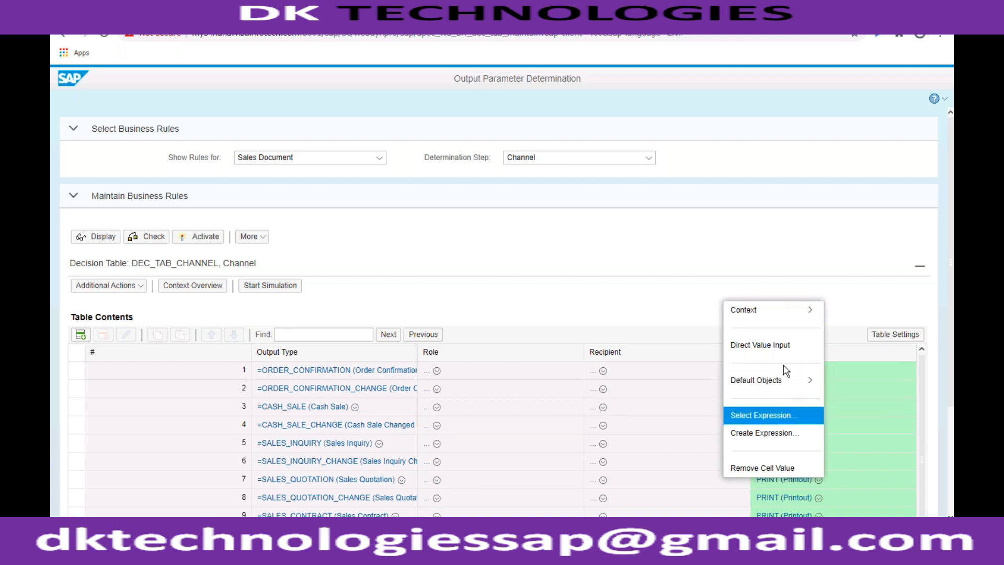
pyautogui.moveTo(782, 320)
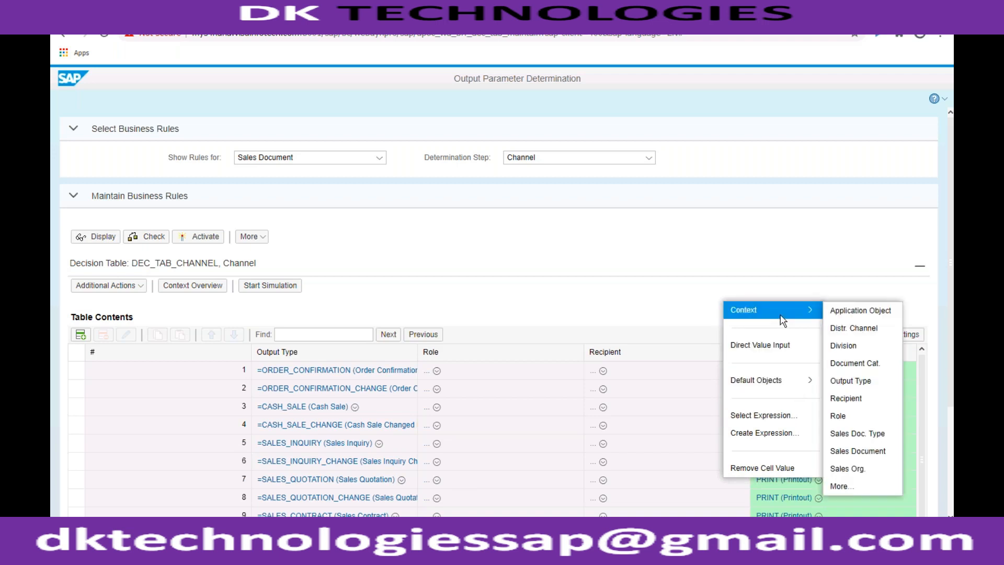
pyautogui.click(801, 277)
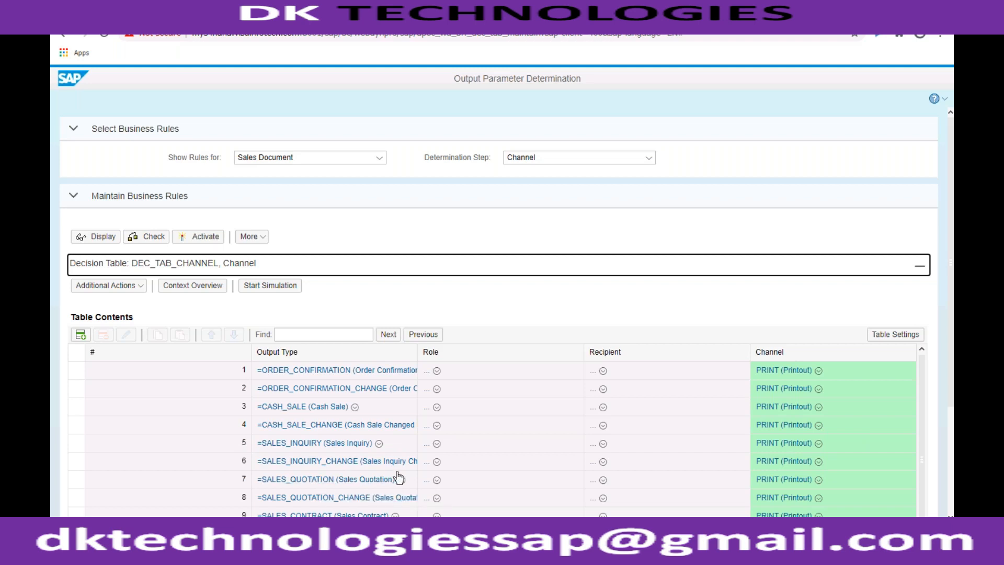
pyautogui.click(361, 480)
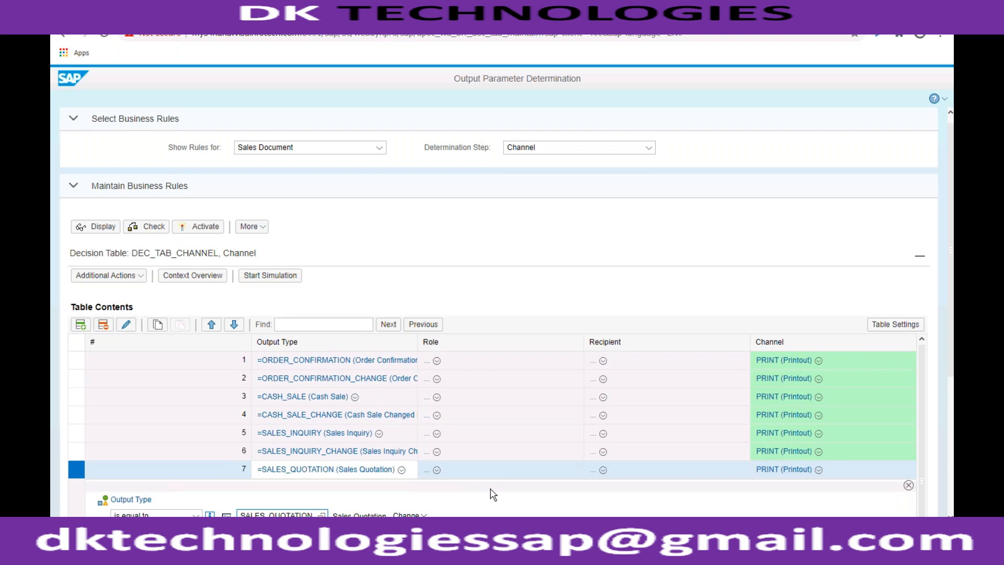
pyautogui.scroll(-4, 493, 494)
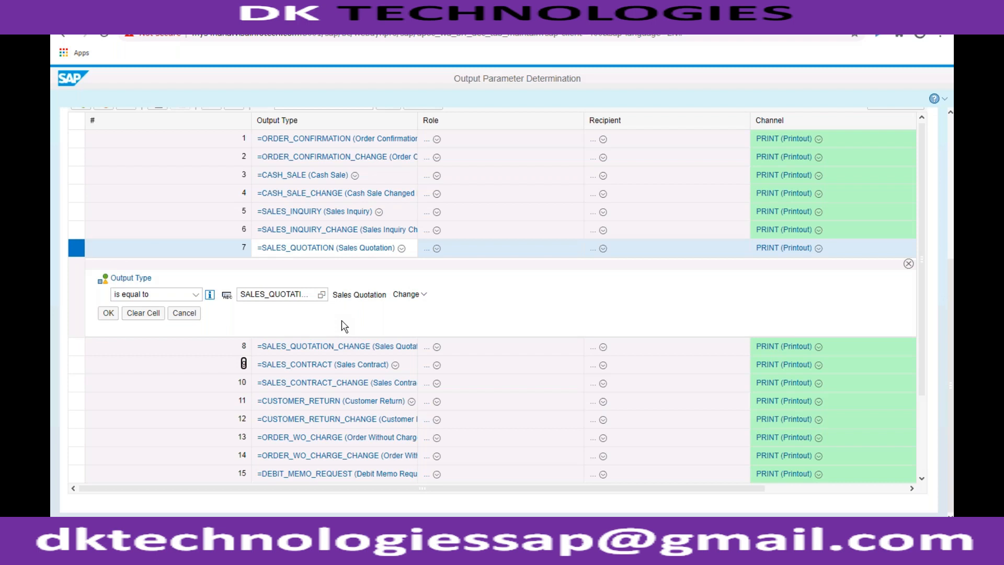
pyautogui.click(422, 297)
pyautogui.click(446, 278)
pyautogui.click(818, 248)
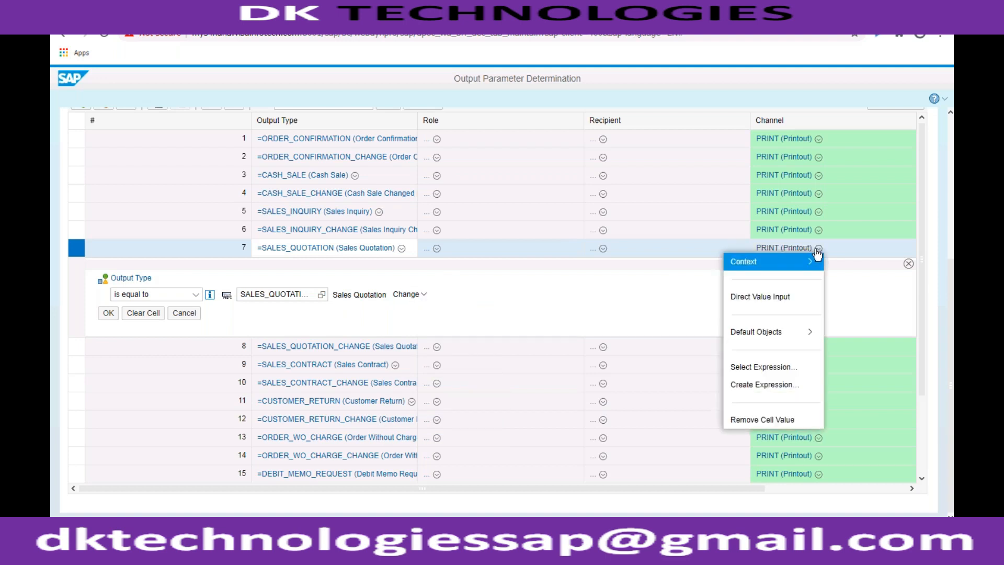
# - Set the channel of the SALES_QUOTATION rule in row 7 to EMAIL
pyautogui.click(784, 248)
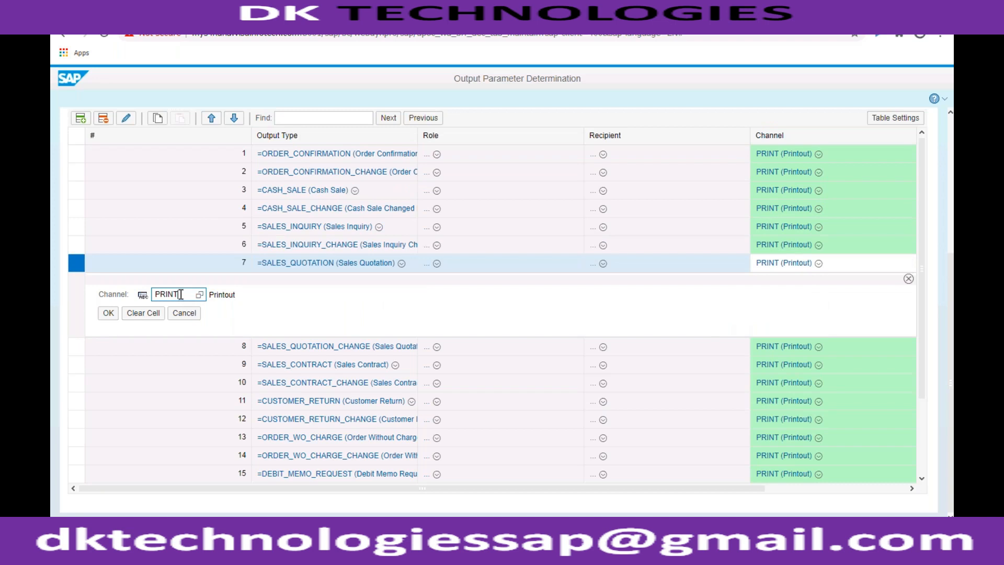
pyautogui.click(200, 295)
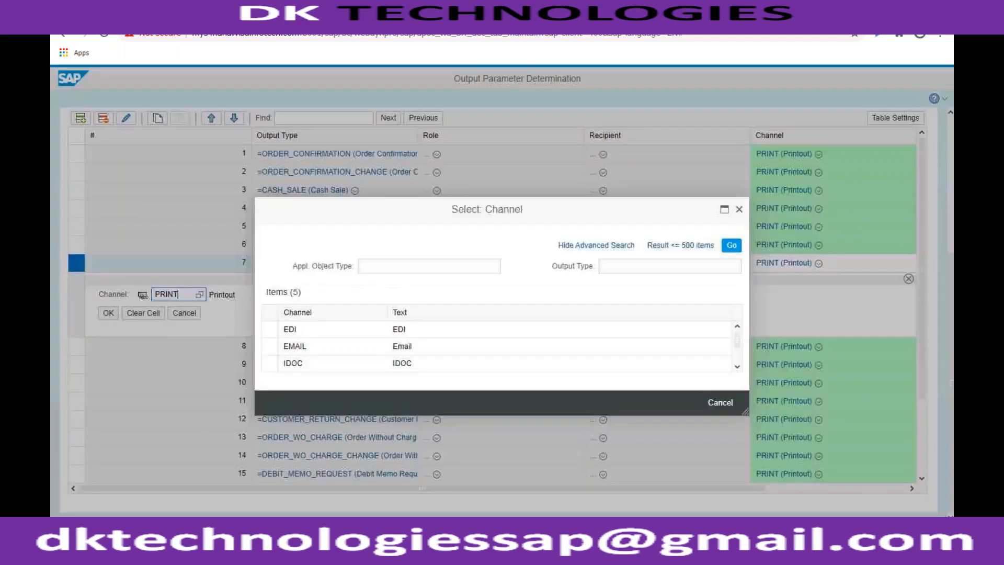
pyautogui.click(296, 349)
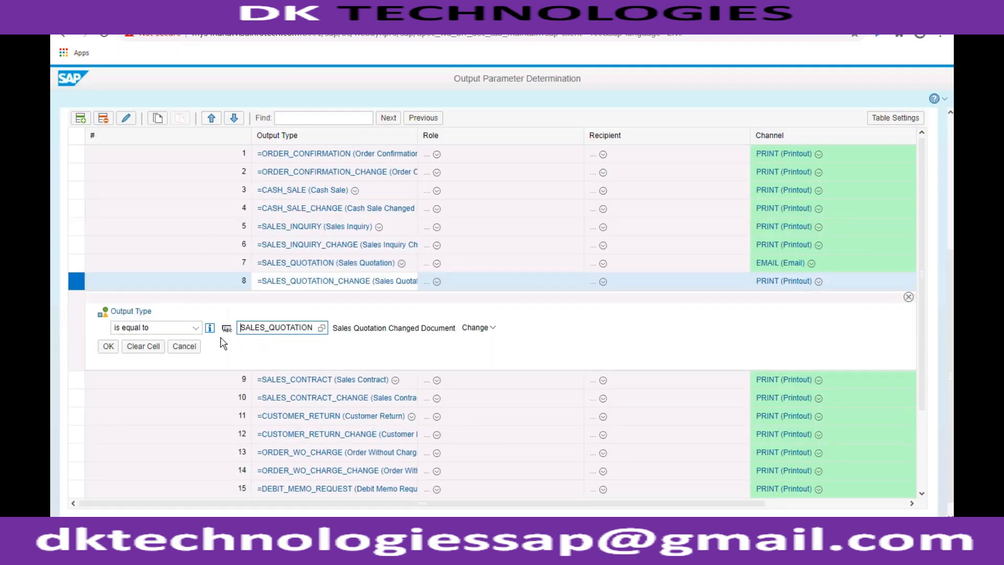
pyautogui.click(773, 264)
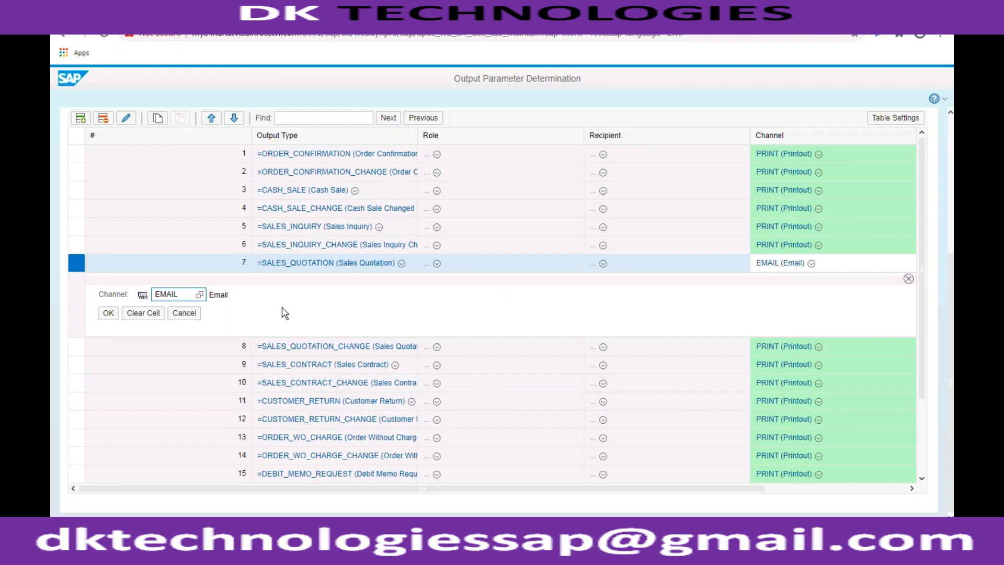
pyautogui.click(107, 313)
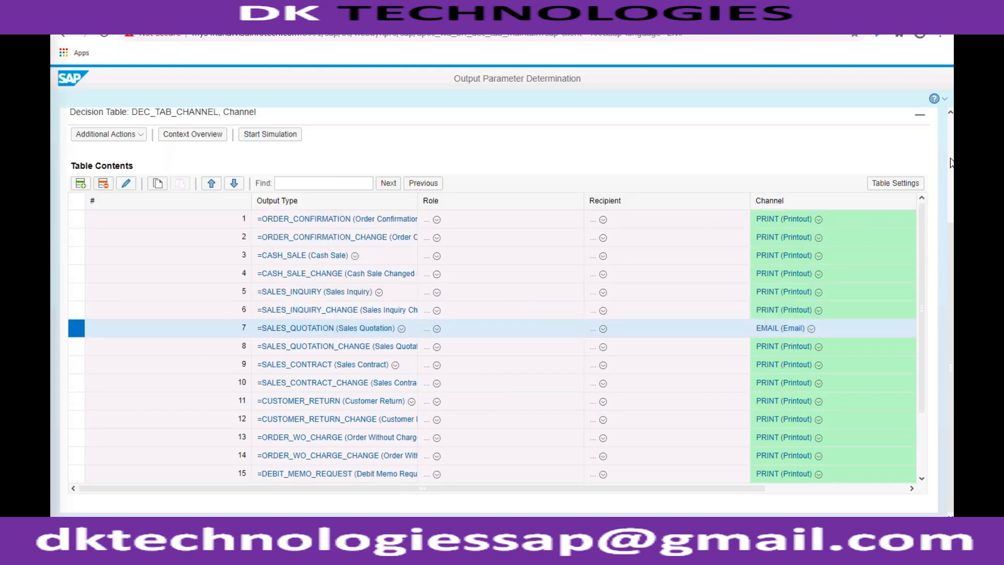
# - Switch the determination step to Email Settings and save the changed Channel rules
pyautogui.scroll(3, 951, 163)
pyautogui.click(648, 158)
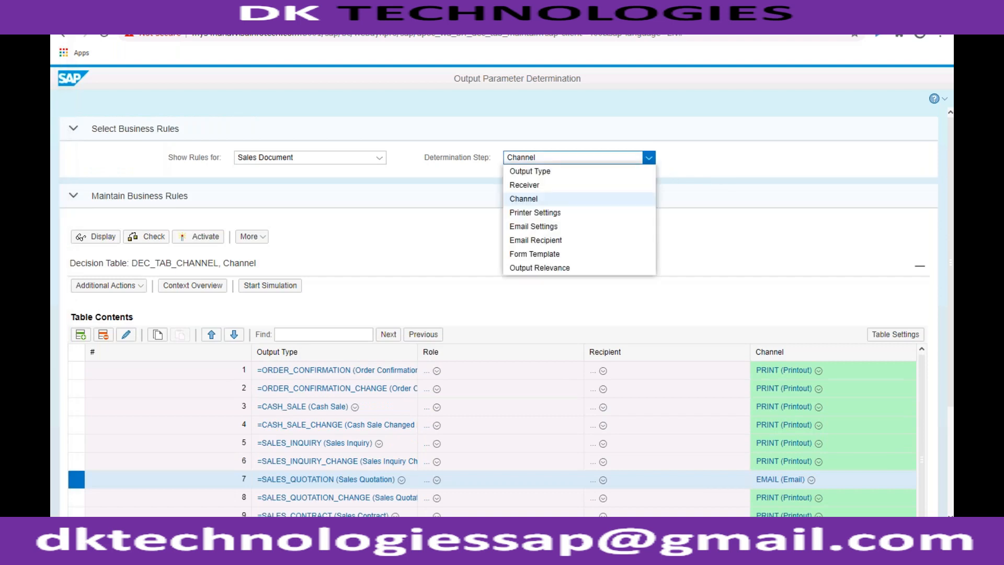
pyautogui.click(564, 235)
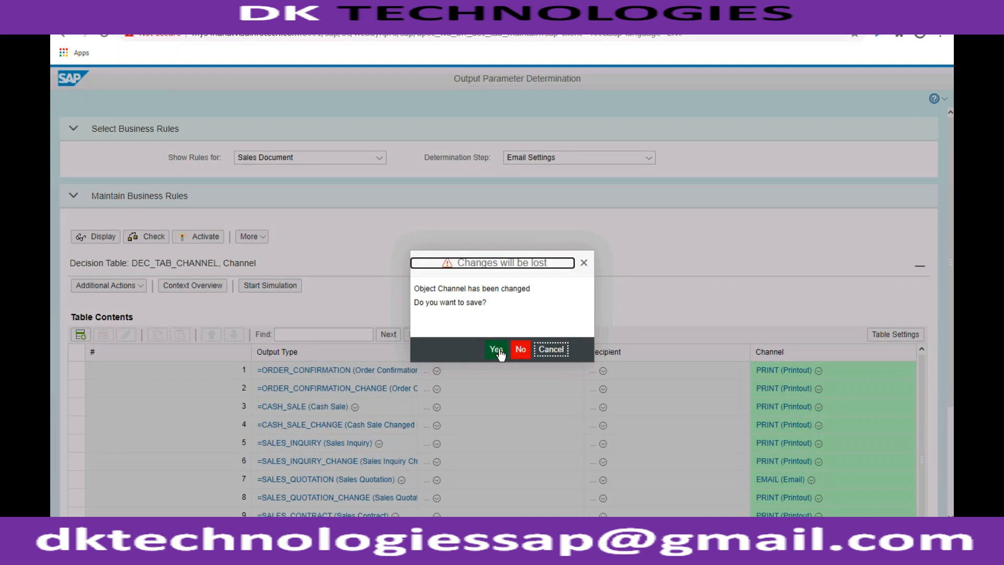
pyautogui.click(496, 350)
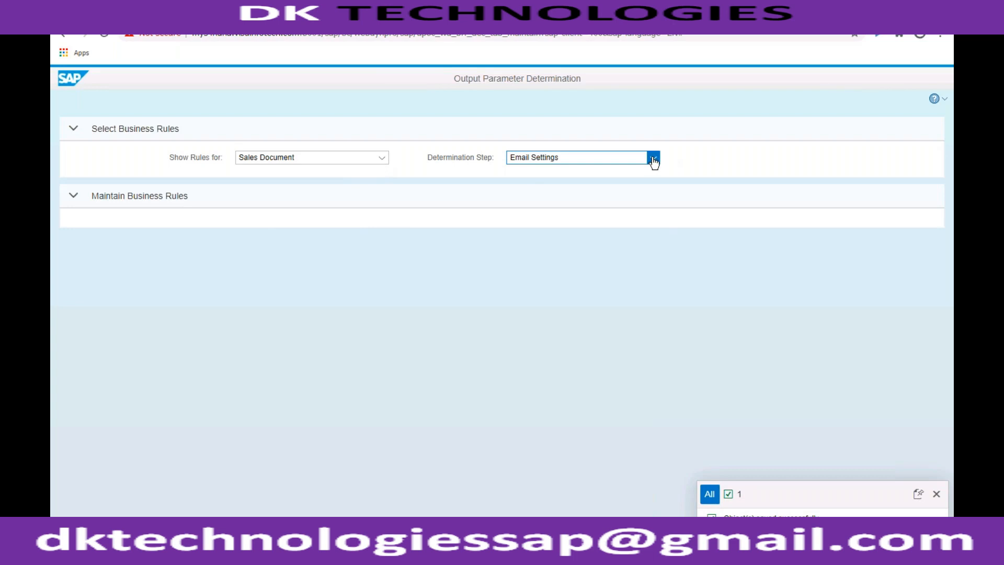
# - View the Email Recipient rules and return to the Email Settings rules
pyautogui.click(653, 158)
pyautogui.click(559, 241)
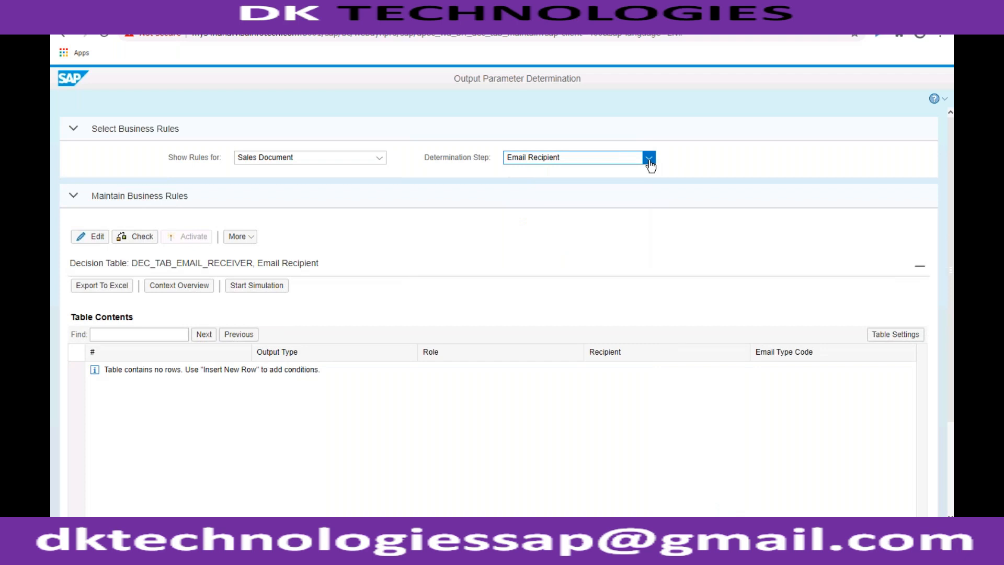
pyautogui.click(646, 161)
pyautogui.click(555, 230)
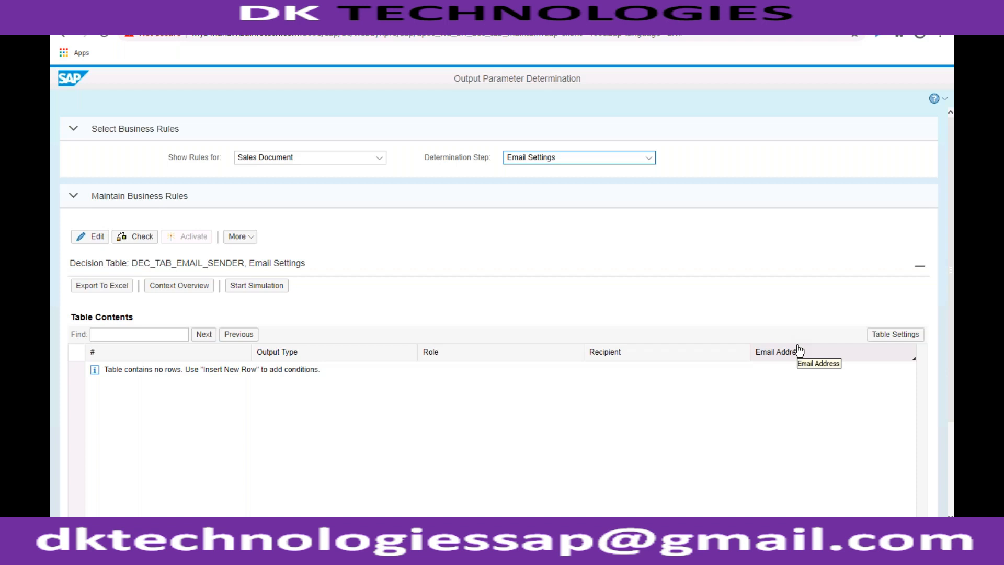
# - Add a new row to the Email Settings decision table with the output type equal to SALES_QUOTATION
pyautogui.click(99, 238)
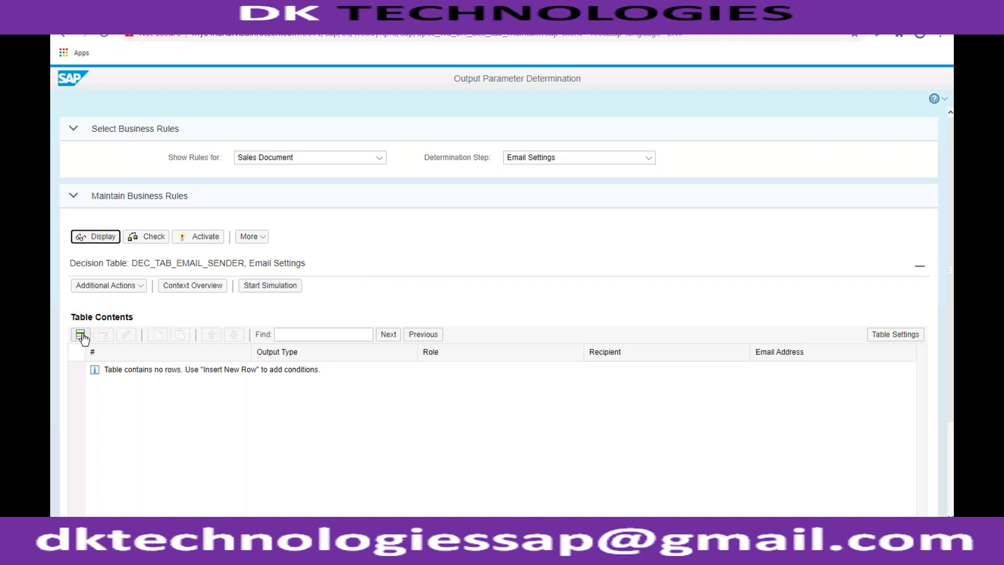
pyautogui.click(81, 335)
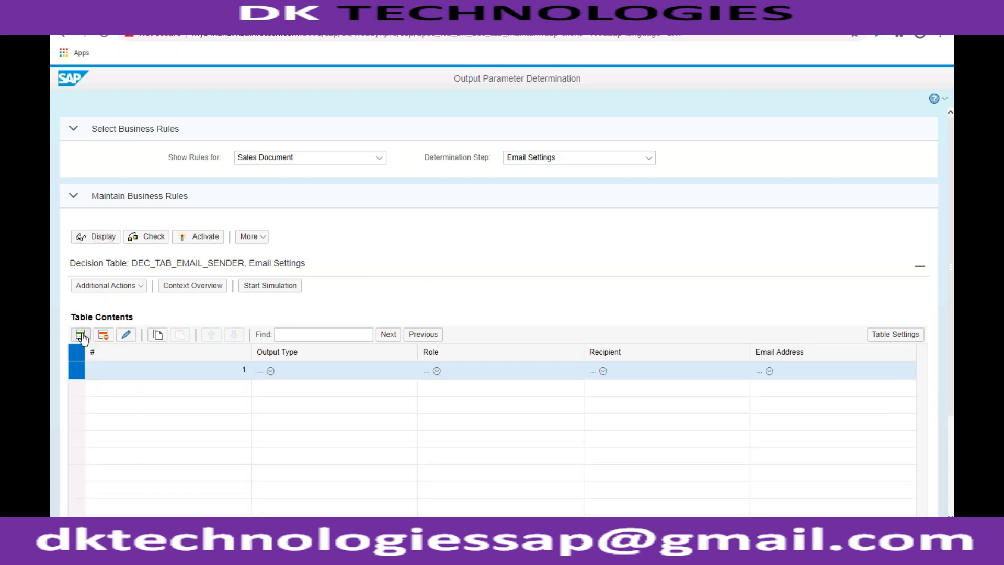
pyautogui.click(260, 371)
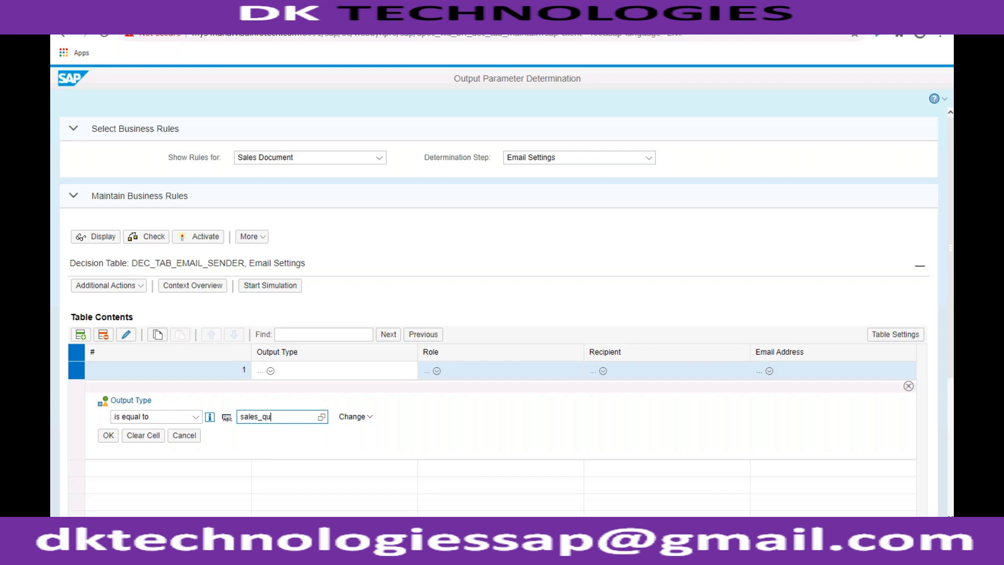
pyautogui.write('sales_quotation')
pyautogui.click(108, 435)
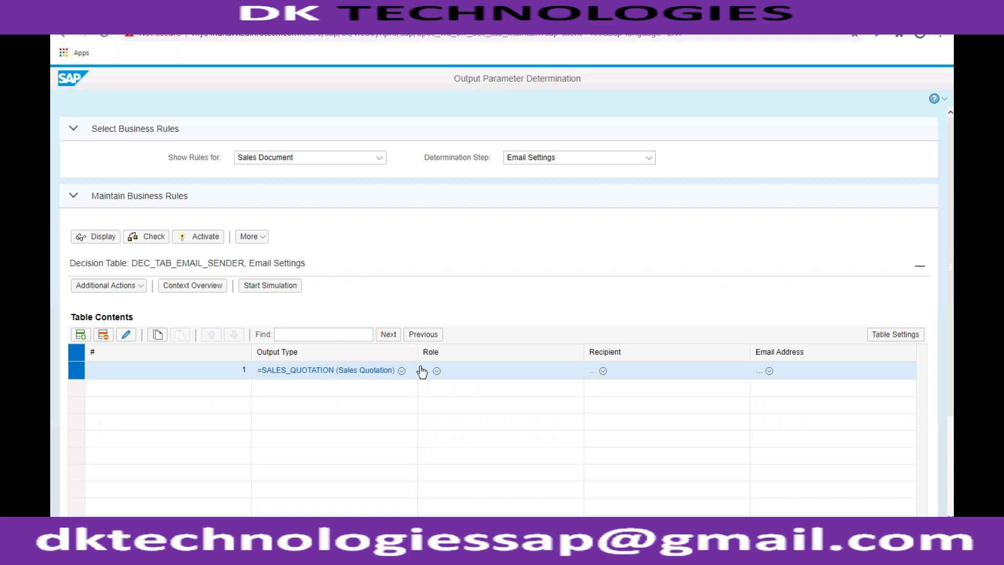
# - Set the Recipient condition of the SALES_QUOTATION row equal to the recipient number copied from the quotation's output details in SAP GUI
pyautogui.click(596, 374)
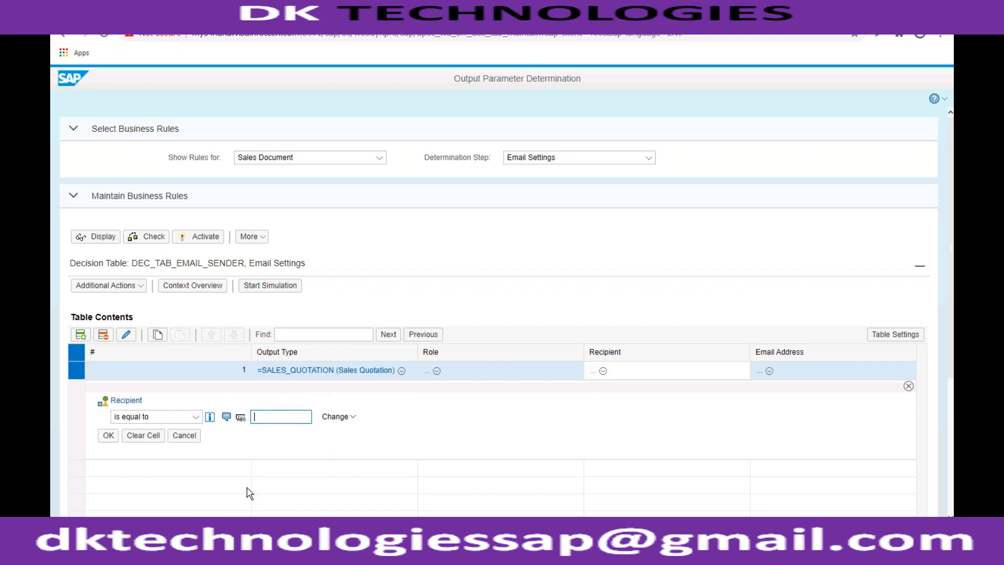
pyautogui.moveTo(208, 549)
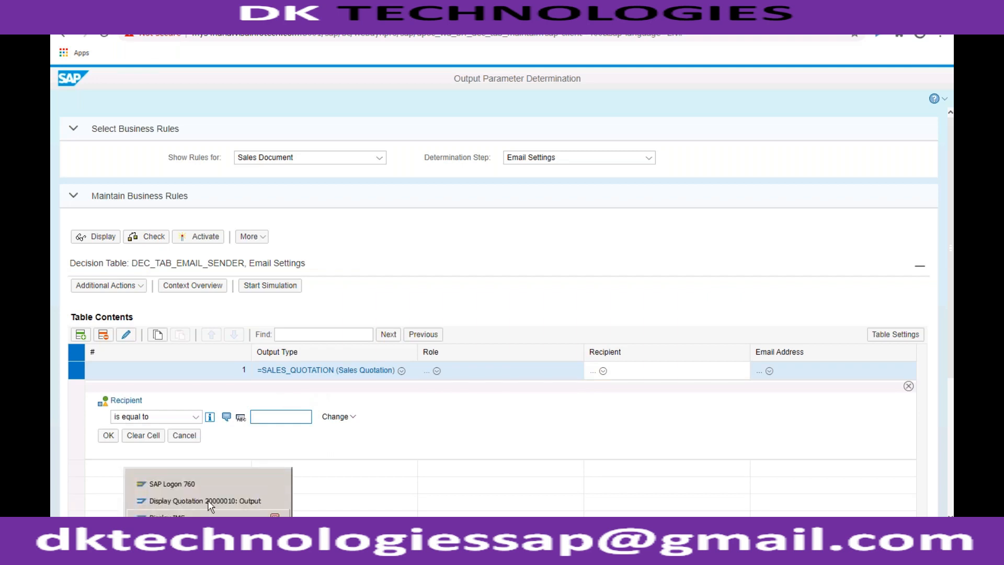
pyautogui.click(209, 534)
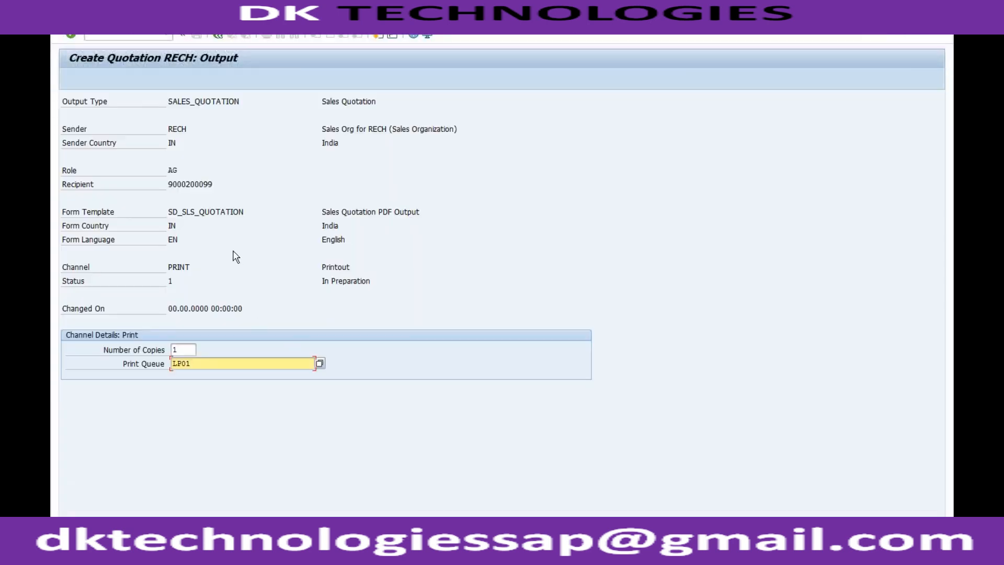
pyautogui.moveTo(213, 184); pyautogui.dragTo(167, 184)
pyautogui.hotkey('ctrl', 'c')
pyautogui.click(168, 184)
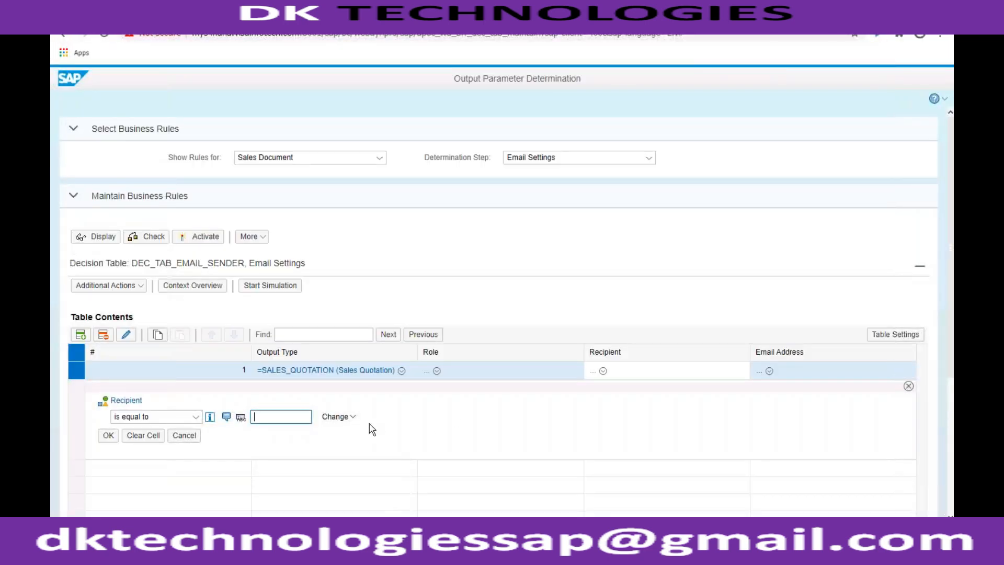
pyautogui.hotkey('ctrl', 'v')
pyautogui.click(109, 435)
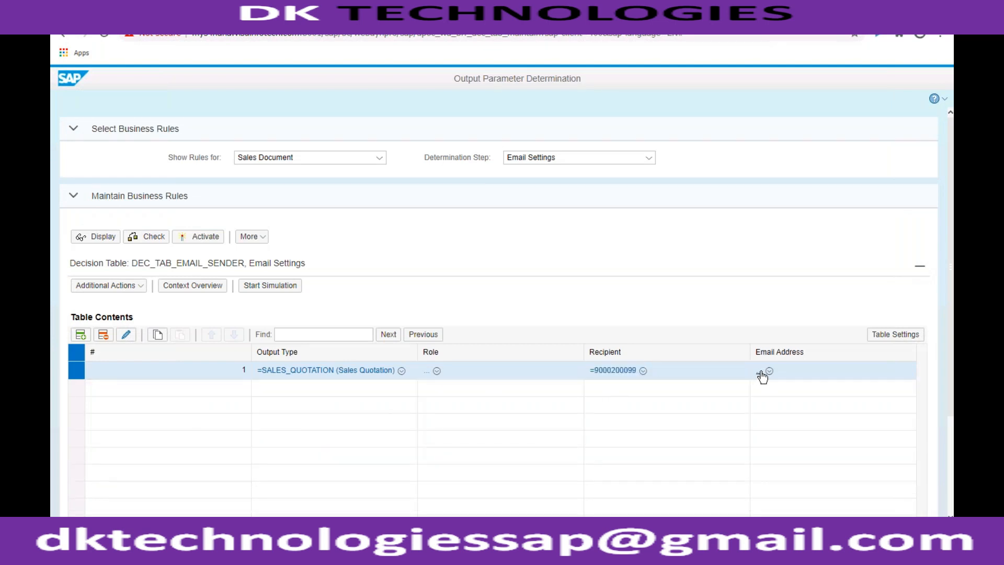
# - Enter the sender's email address in the Email Address cell of the SALES_QUOTATION row
pyautogui.scroll(-3, 950, 441)
pyautogui.click(805, 488)
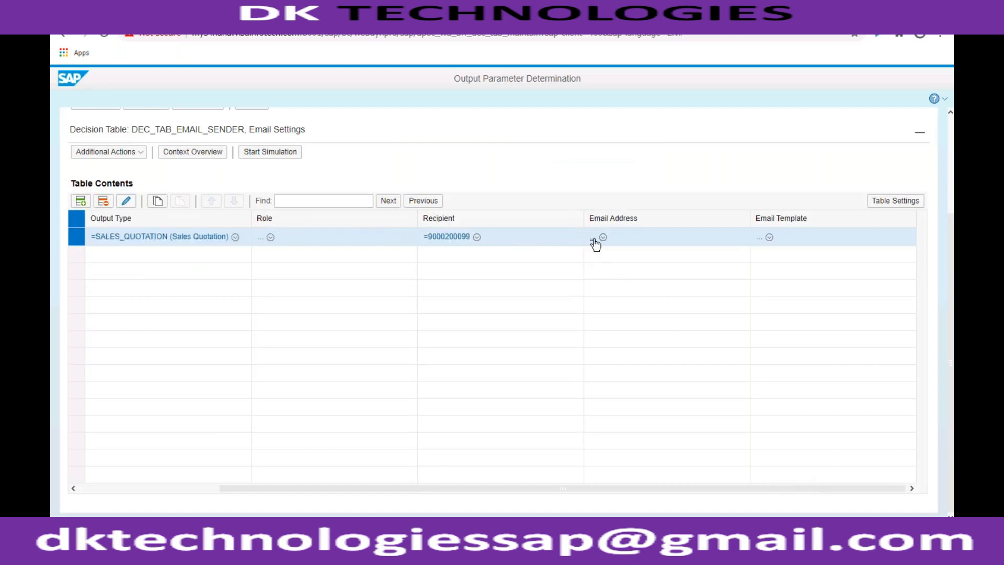
pyautogui.click(593, 238)
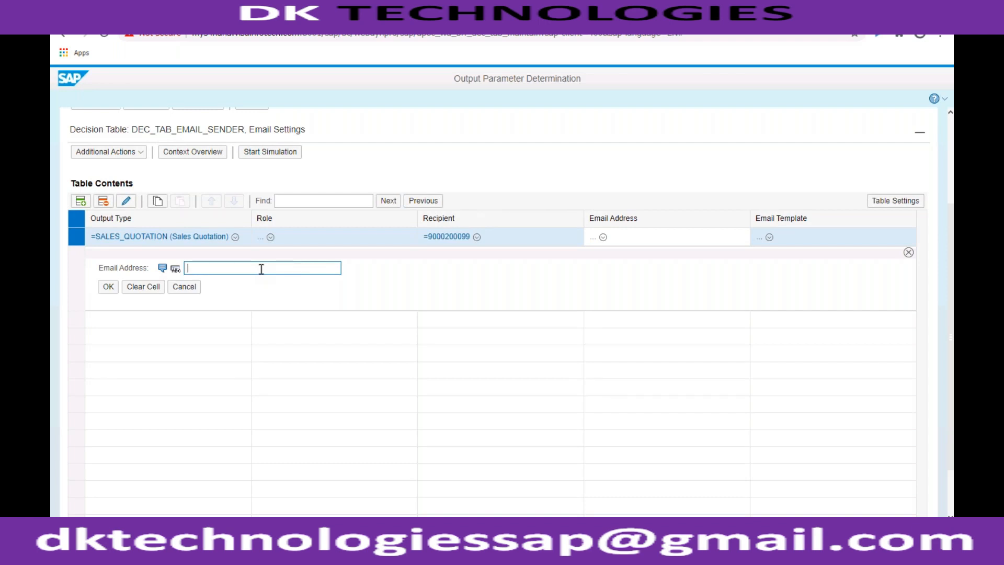
pyautogui.write('in')
pyautogui.write('com')
pyautogui.click(108, 287)
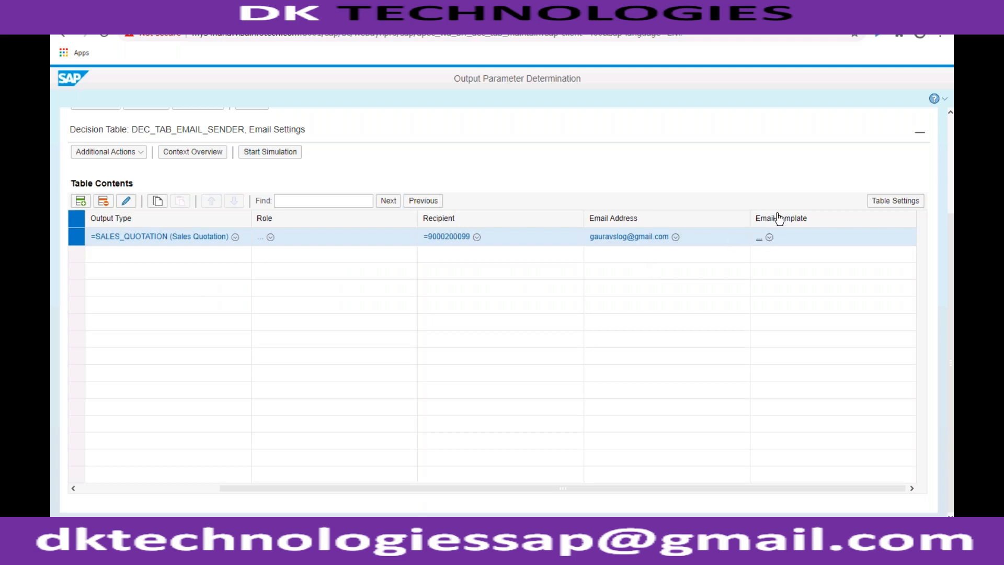
# - Search the email templates by name for *quot* and assign CRMS4_QTAN_EMAIL_TEMPLATE to the SALES_QUOTATION row
pyautogui.click(761, 241)
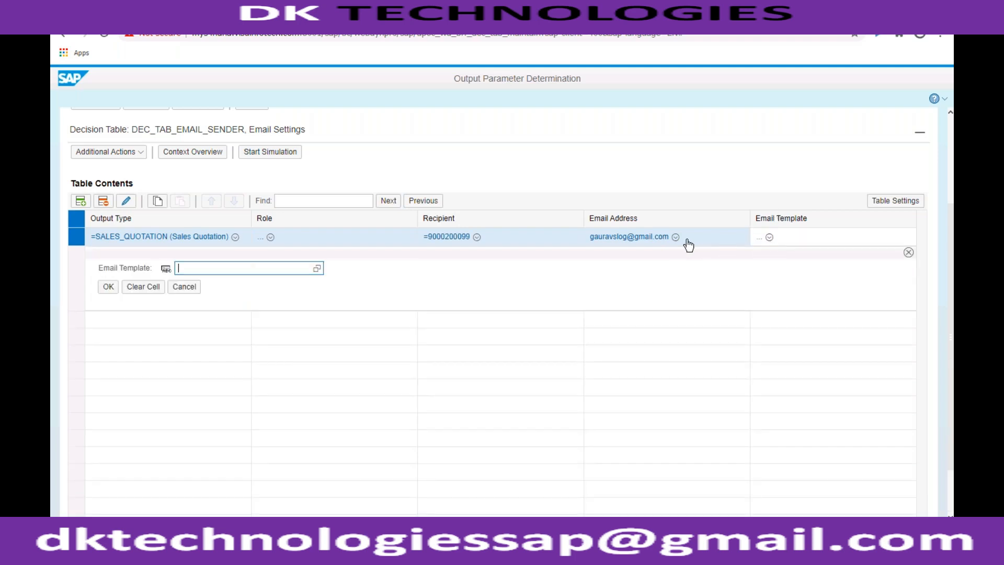
pyautogui.click(317, 268)
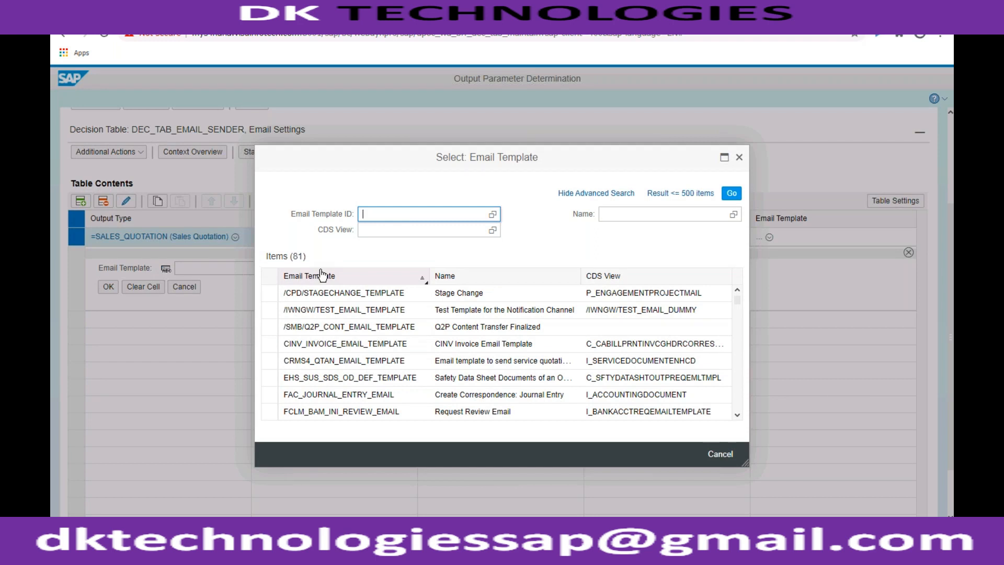
pyautogui.click(737, 325)
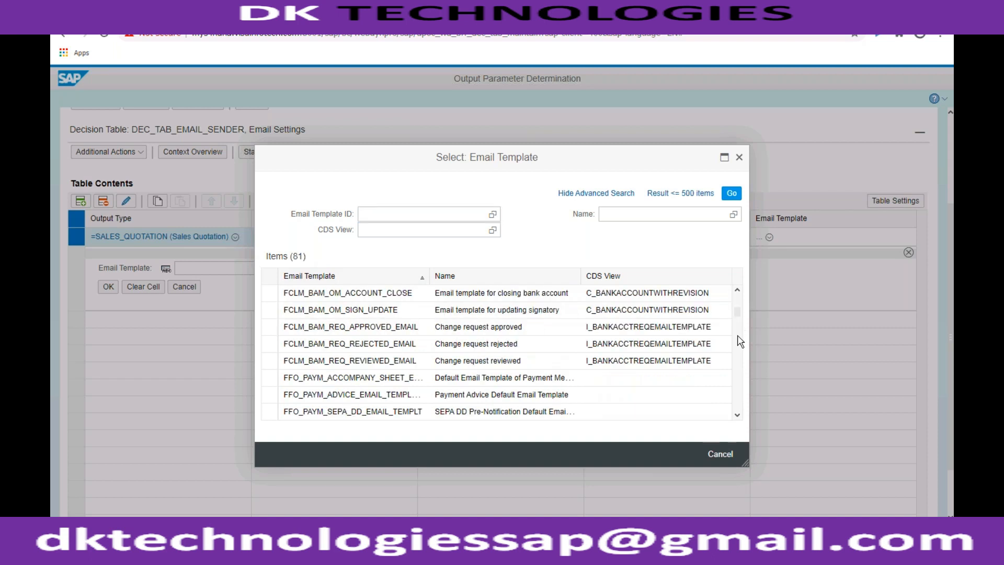
pyautogui.click(737, 337)
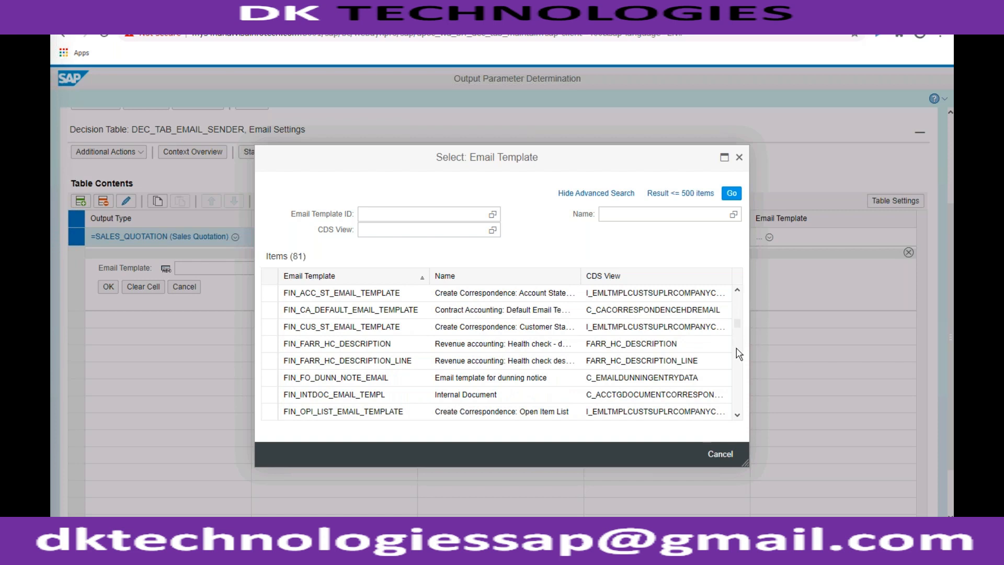
pyautogui.click(738, 353)
pyautogui.click(637, 216)
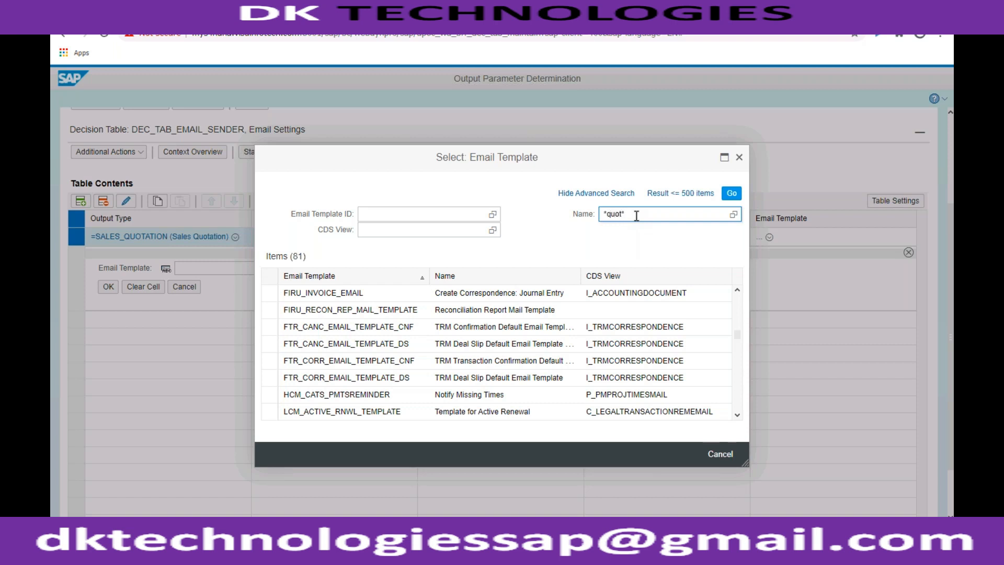
pyautogui.press('Return')
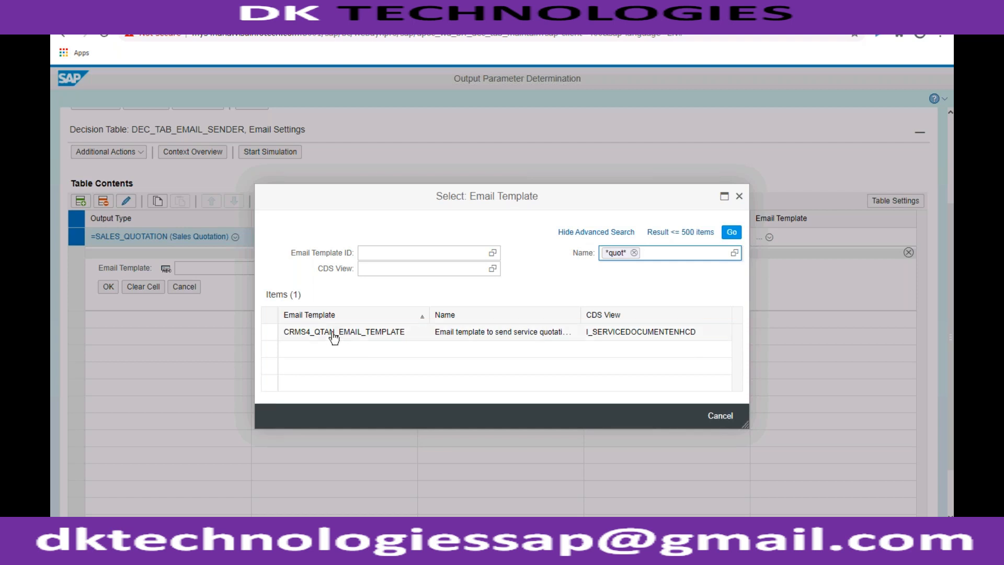
pyautogui.click(449, 335)
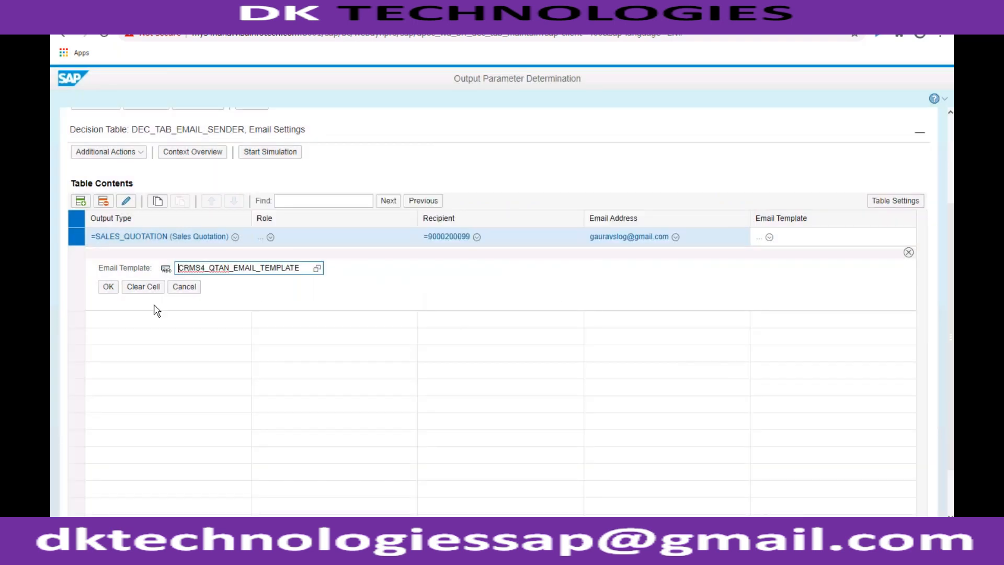
pyautogui.click(108, 287)
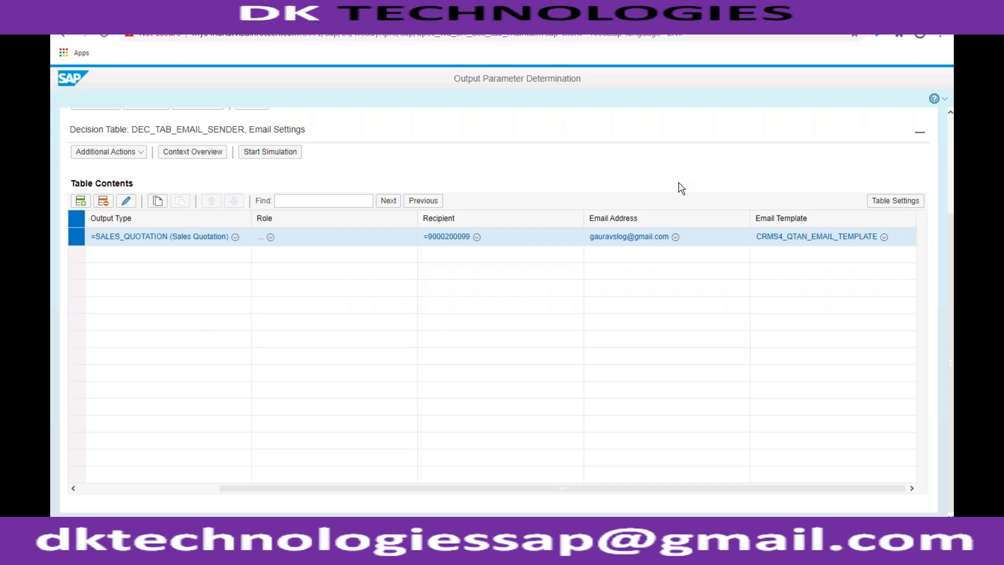
# - Try to activate the Email Settings rules and examine the check results for the SALES_QUOTATION output type
pyautogui.scroll(3, 677, 208)
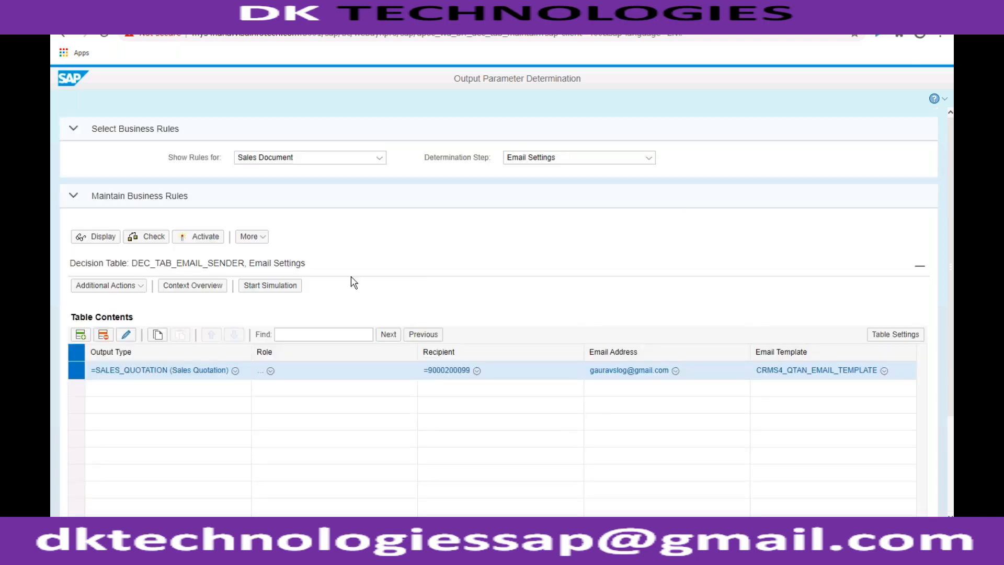
pyautogui.click(205, 238)
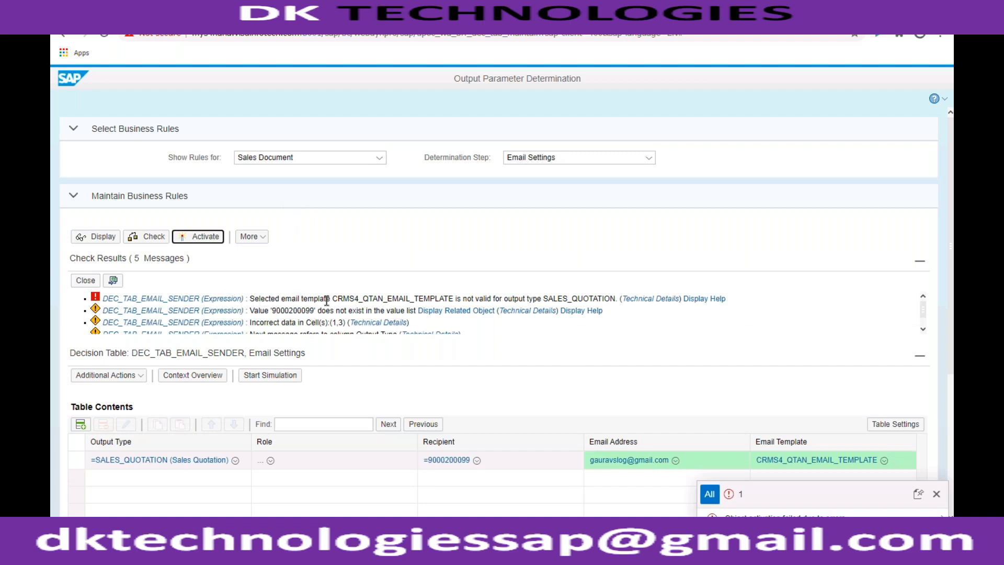
pyautogui.click(544, 301)
pyautogui.moveTo(545, 300); pyautogui.dragTo(613, 297)
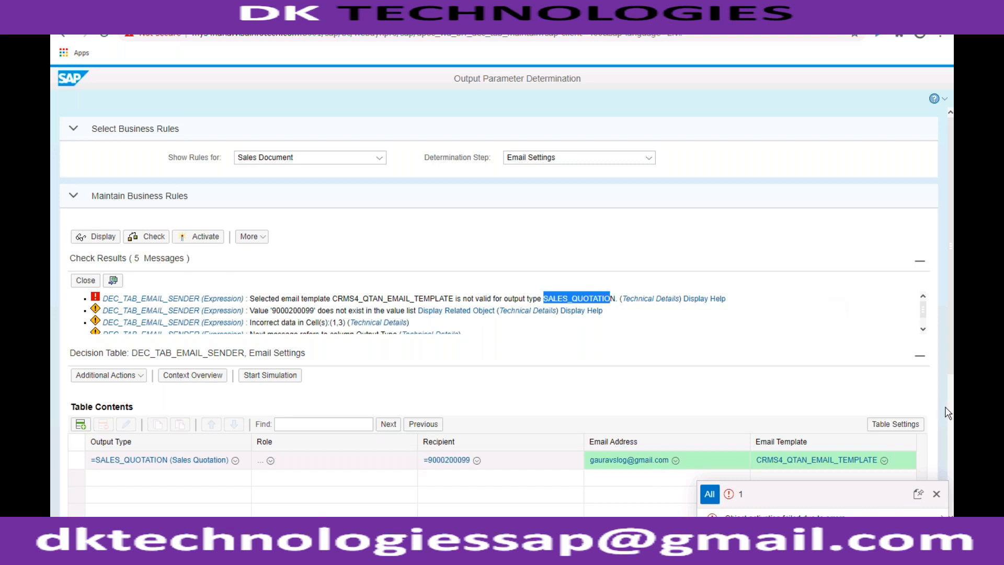
pyautogui.click(884, 460)
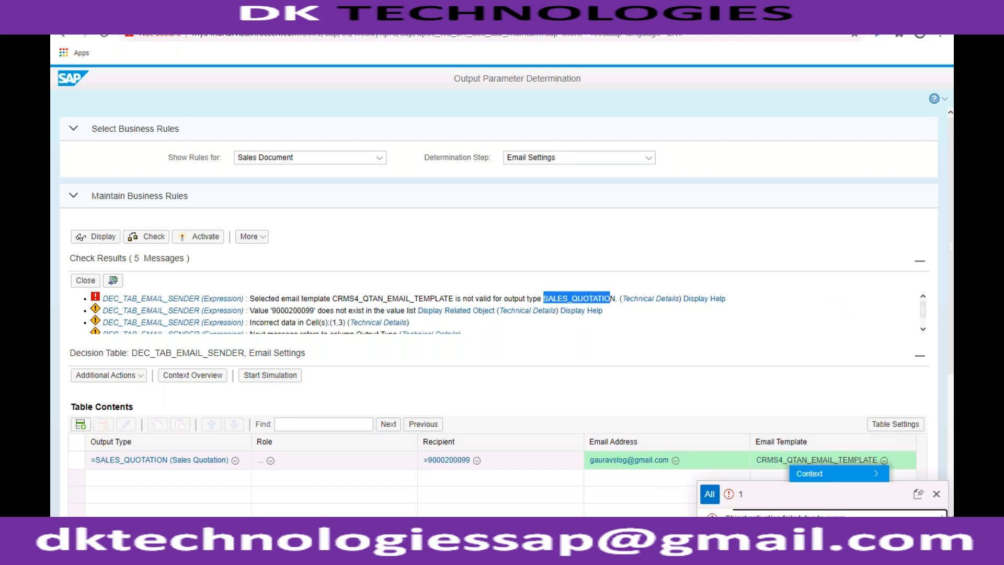
pyautogui.moveTo(869, 474)
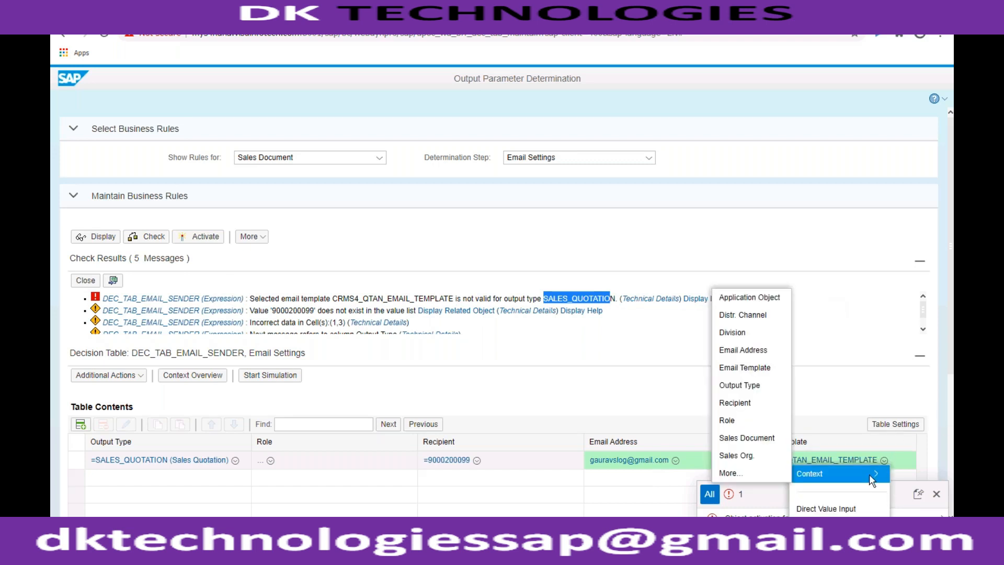
pyautogui.click(849, 416)
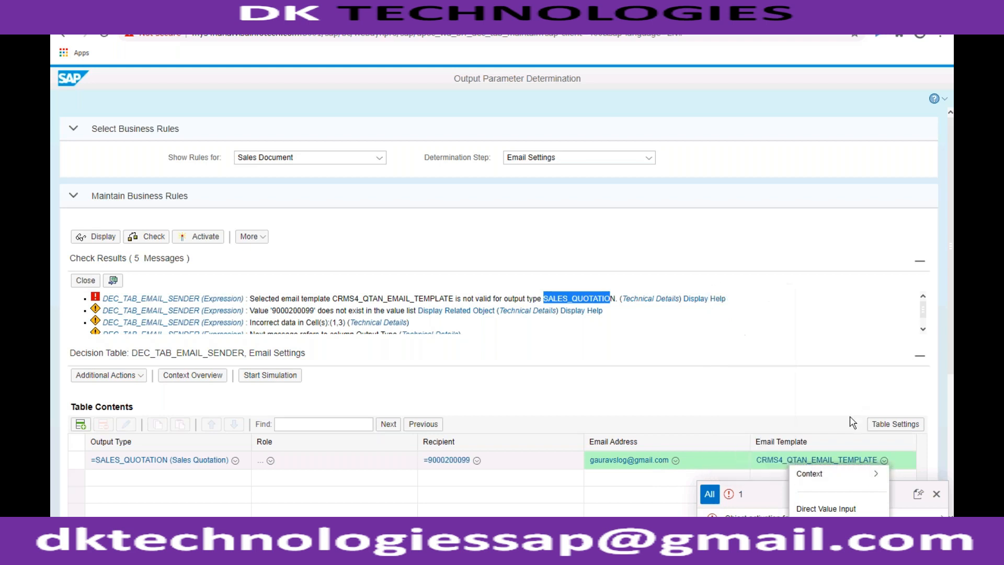
# - Change the email template of the SALES_QUOTATION row to the Sales Document Default Email Template, SD_SLS_DEFAULT_EMAIL_TEMPLATE
pyautogui.click(826, 463)
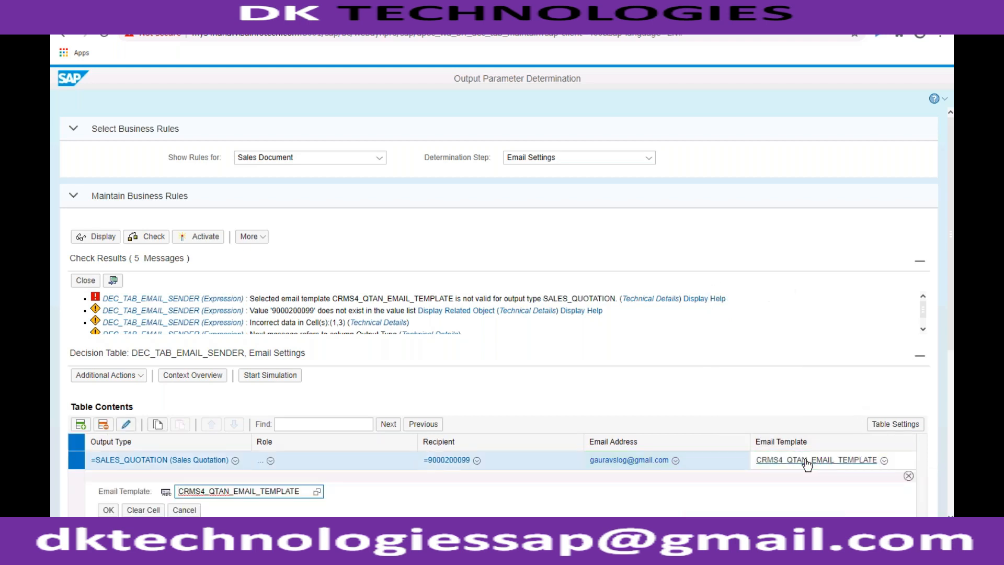
pyautogui.click(316, 491)
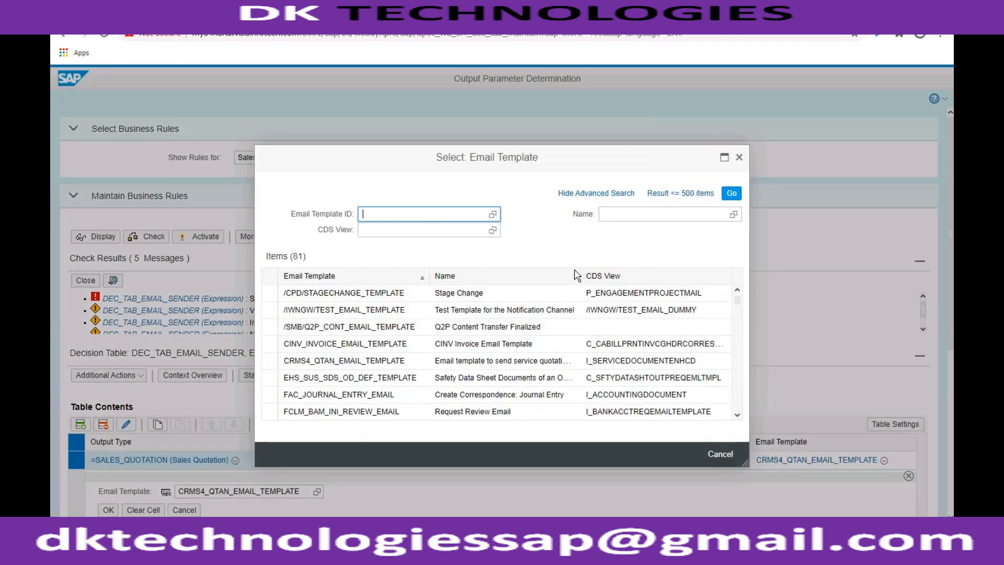
pyautogui.click(736, 319)
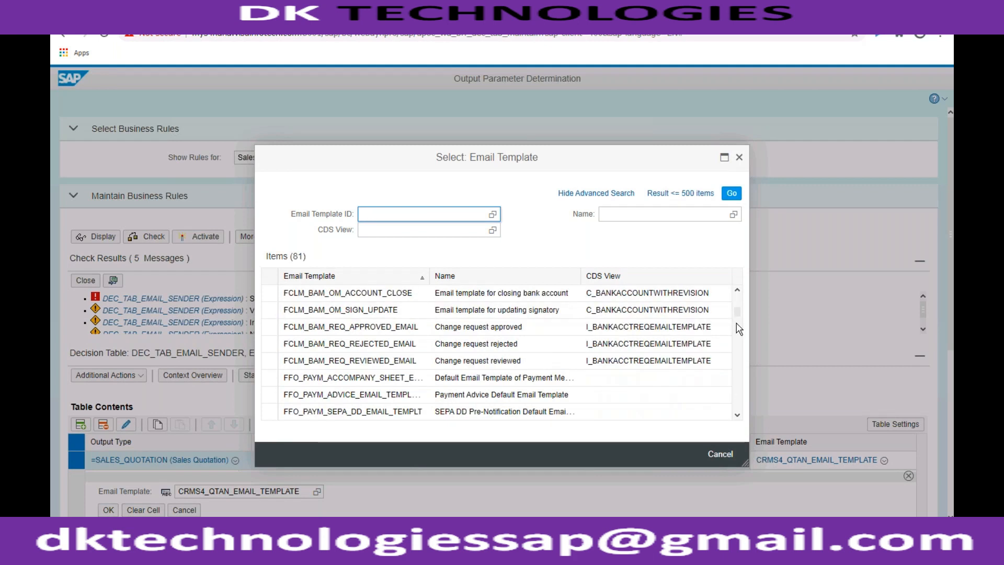
pyautogui.click(738, 346)
pyautogui.click(737, 347)
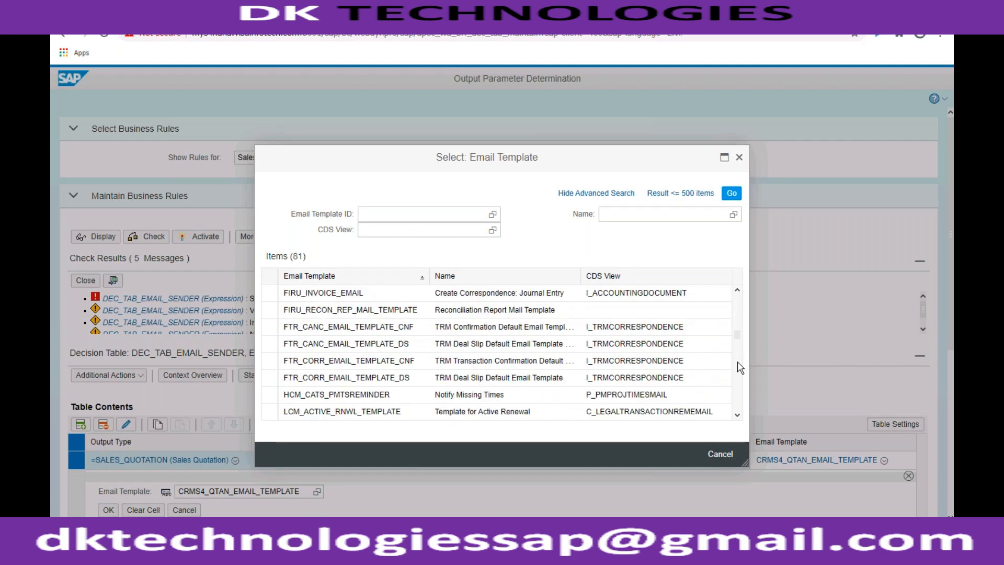
pyautogui.click(738, 361)
pyautogui.click(738, 374)
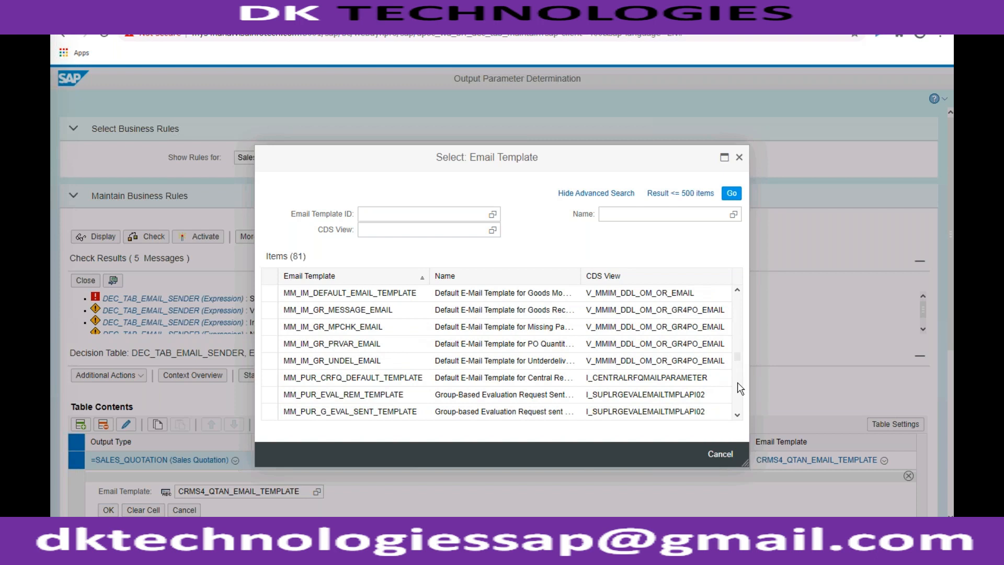
pyautogui.click(738, 381)
pyautogui.click(738, 386)
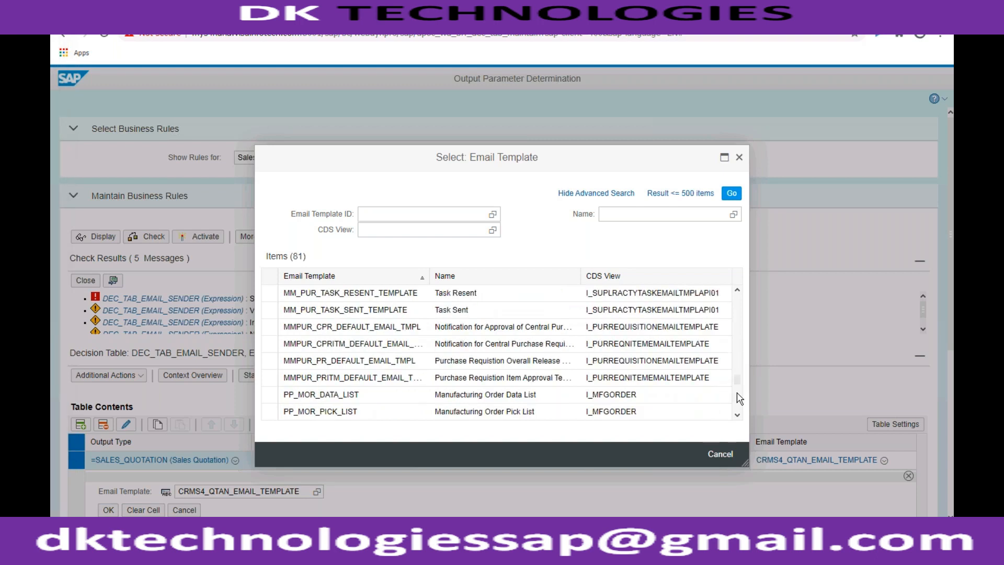
pyautogui.click(738, 402)
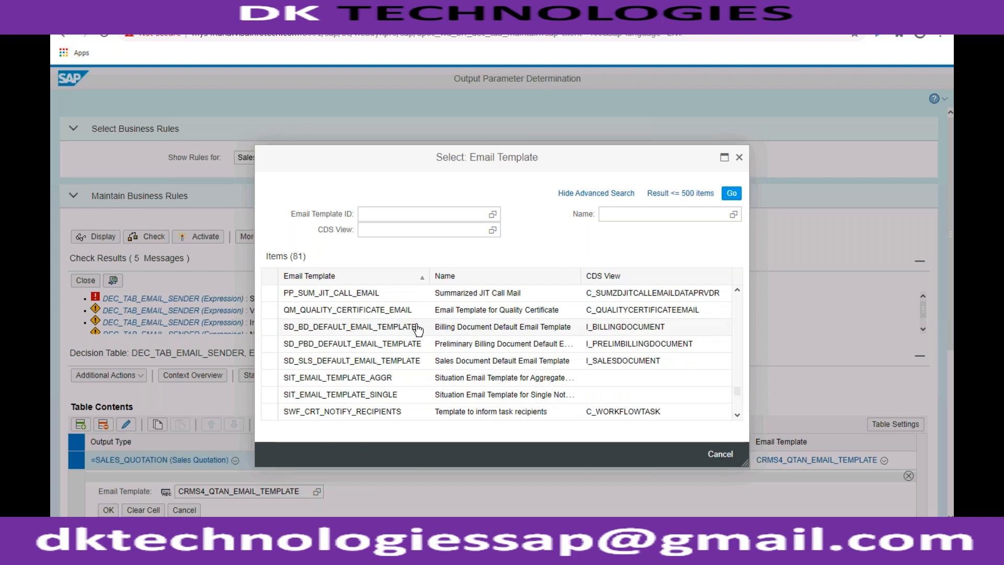
pyautogui.click(437, 361)
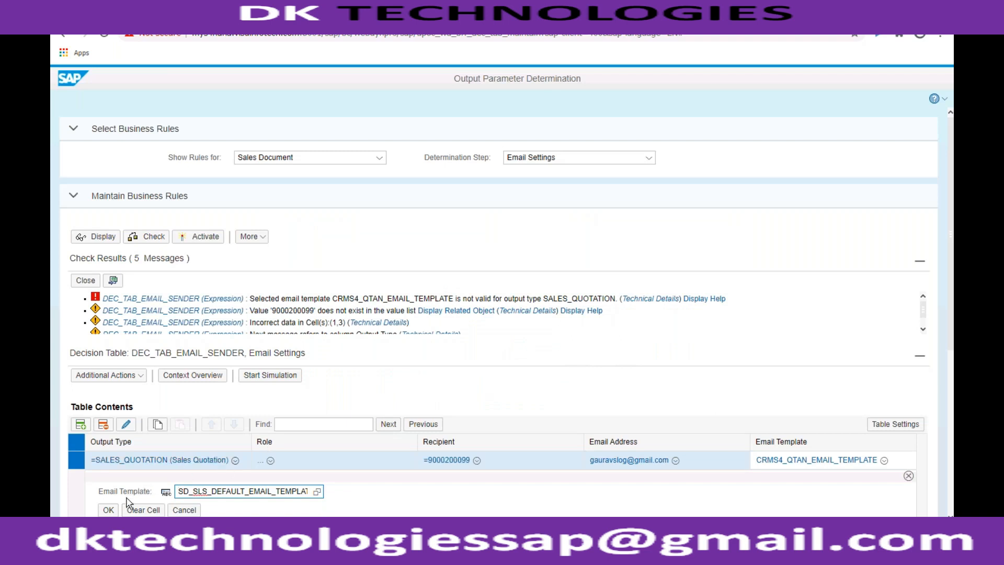
pyautogui.click(108, 510)
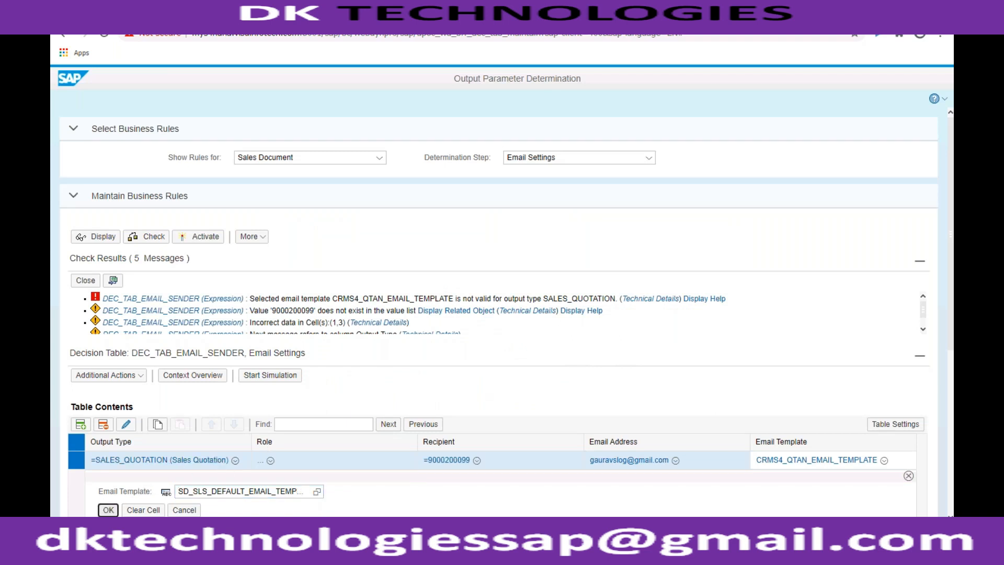
# - Activate the Email Settings rules, confirming the activation, and switch the determination step to Email Recipient
pyautogui.click(204, 240)
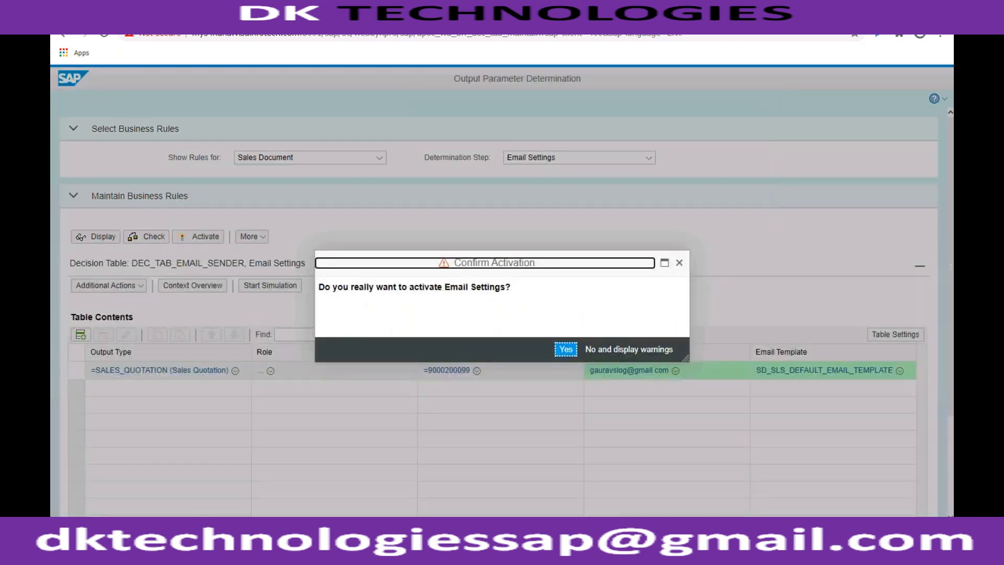
pyautogui.click(562, 348)
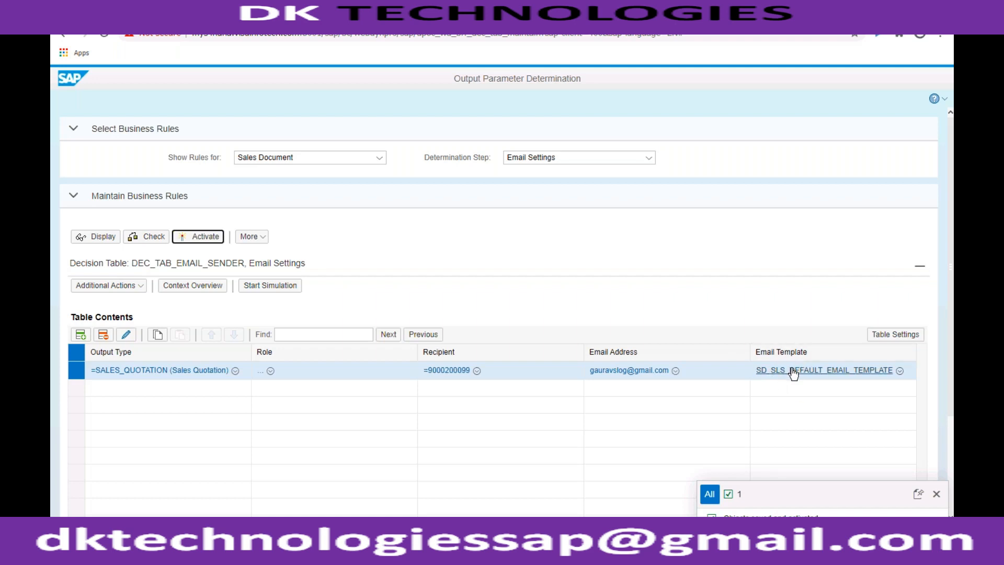
pyautogui.click(649, 158)
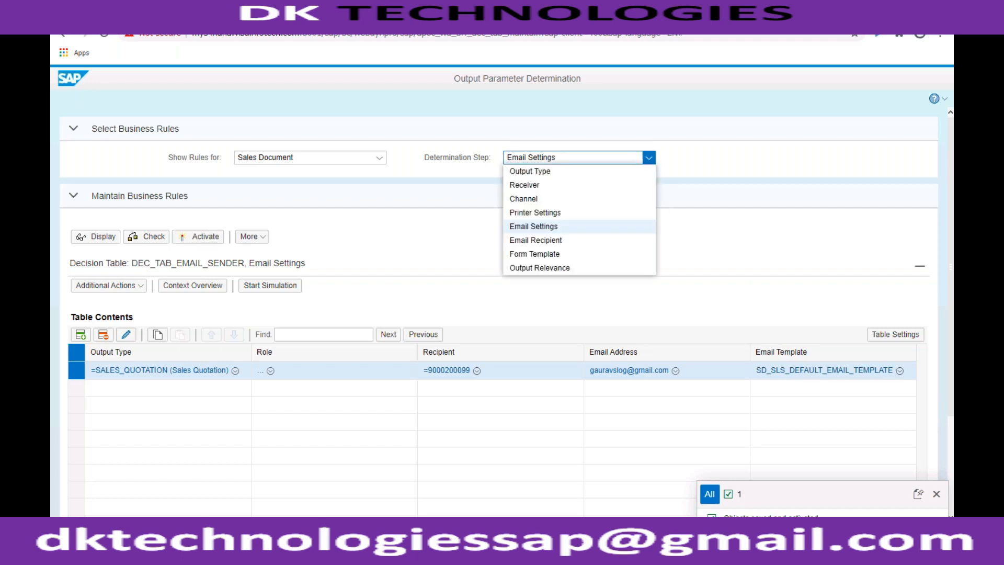
pyautogui.click(558, 240)
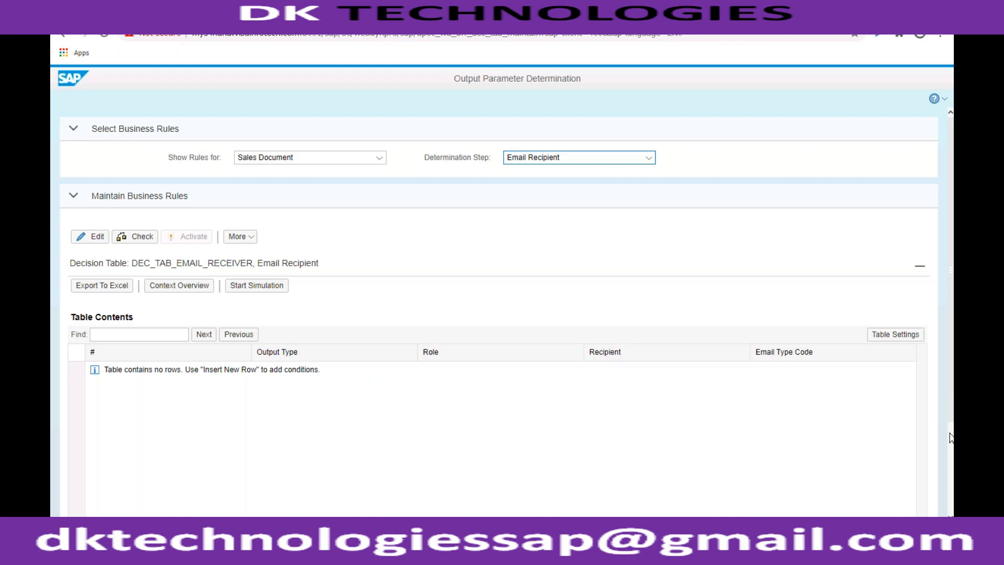
# - Review the Email Recipient table columns, switch to the SAP GUI quotation window and return from its output details to the quotation overview
pyautogui.scroll(-3, 951, 438)
pyautogui.click(815, 494)
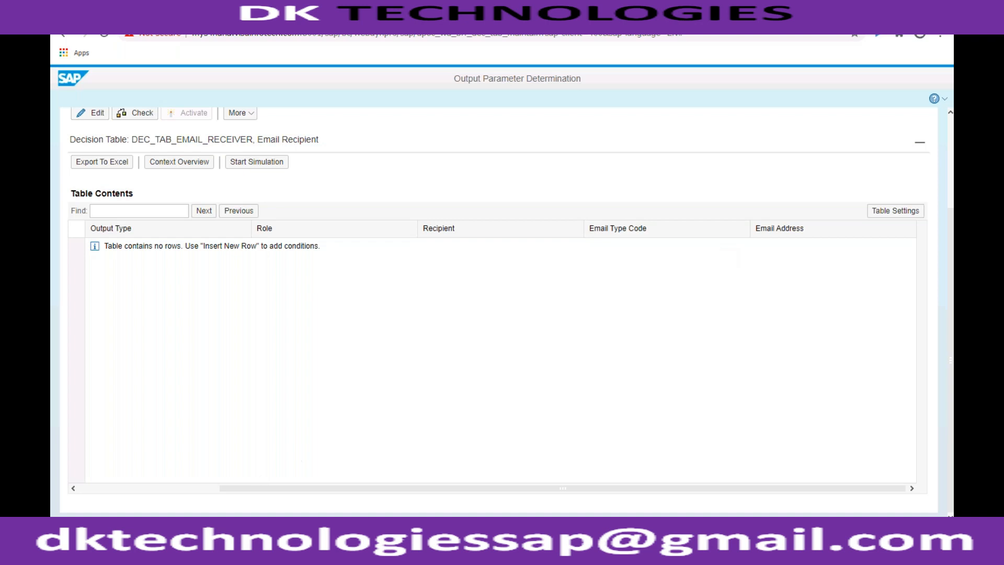
pyautogui.moveTo(208, 549)
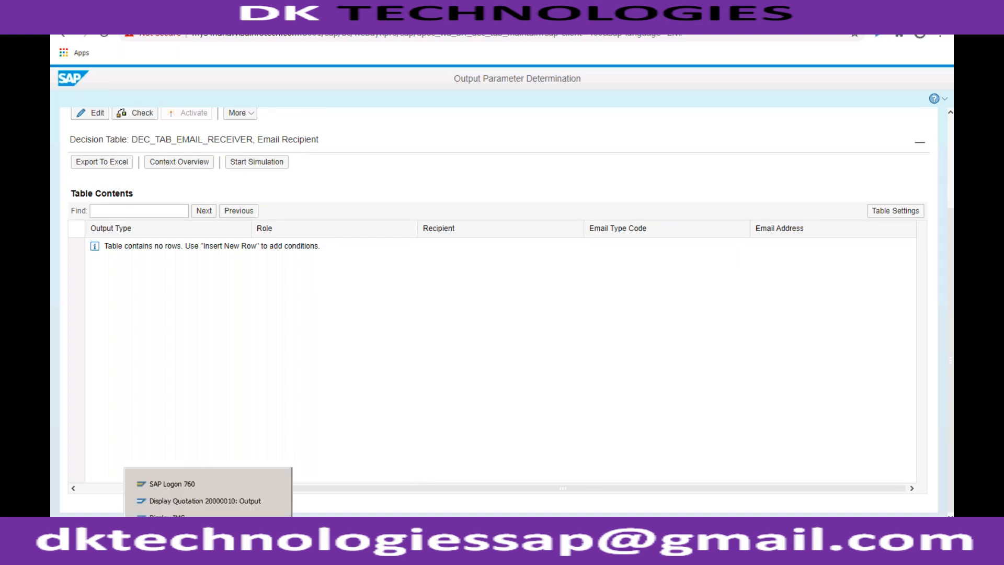
pyautogui.click(203, 500)
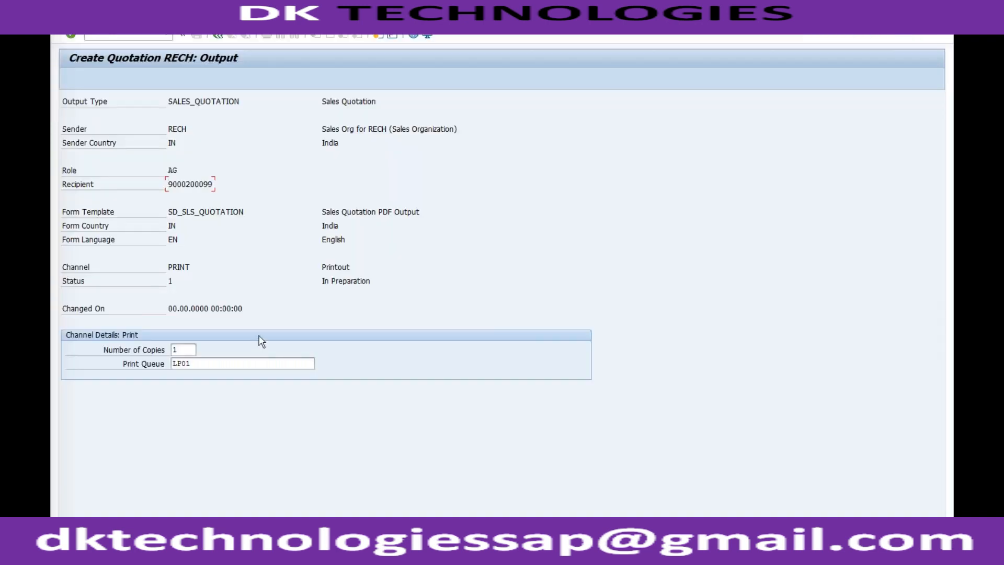
pyautogui.click(218, 37)
pyautogui.click(219, 37)
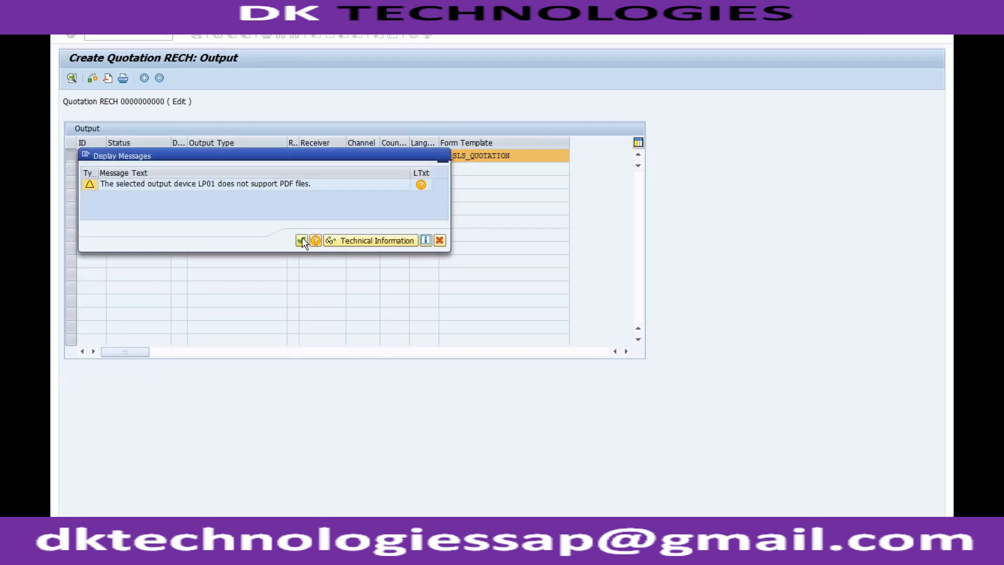
pyautogui.click(301, 240)
# - Abandon the open quotation and restart quotation creation with transaction VA21
pyautogui.click(121, 37)
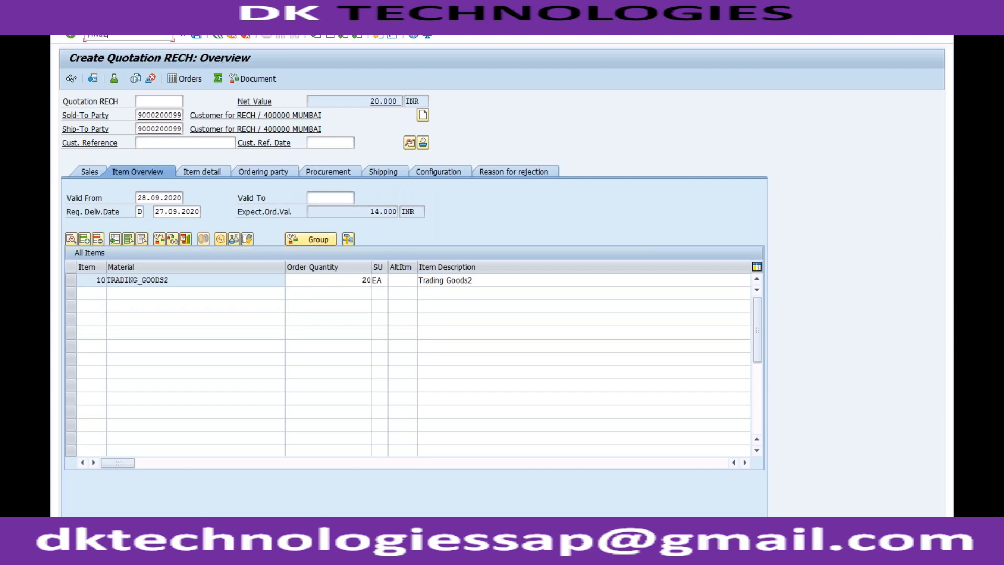
pyautogui.write('/nva21')
pyautogui.press('Return')
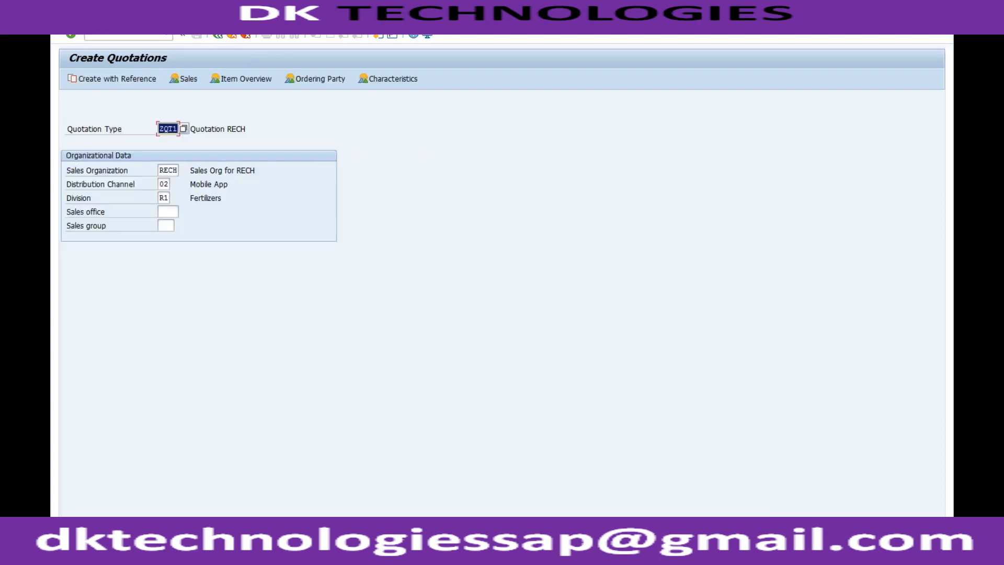
pyautogui.press('Return')
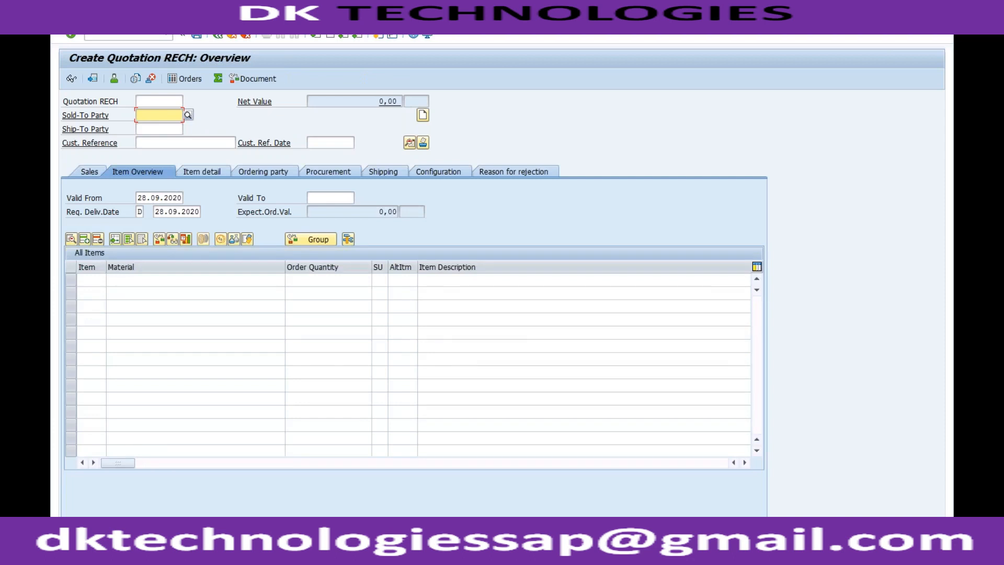
pyautogui.click(218, 35)
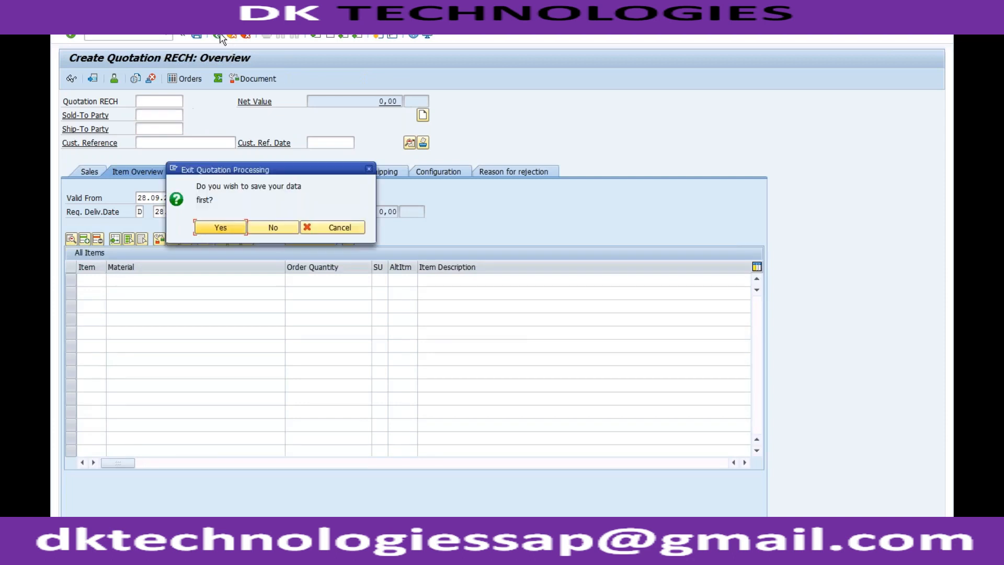
pyautogui.click(258, 228)
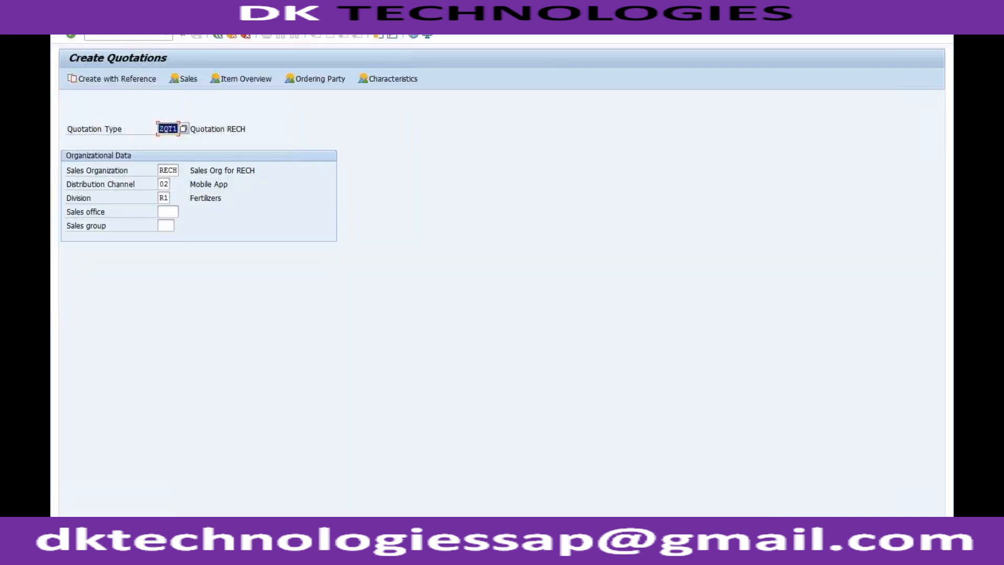
# - Create a ZQT1 quotation with reference to the first suggested existing quotation, copying its data
pyautogui.click(120, 81)
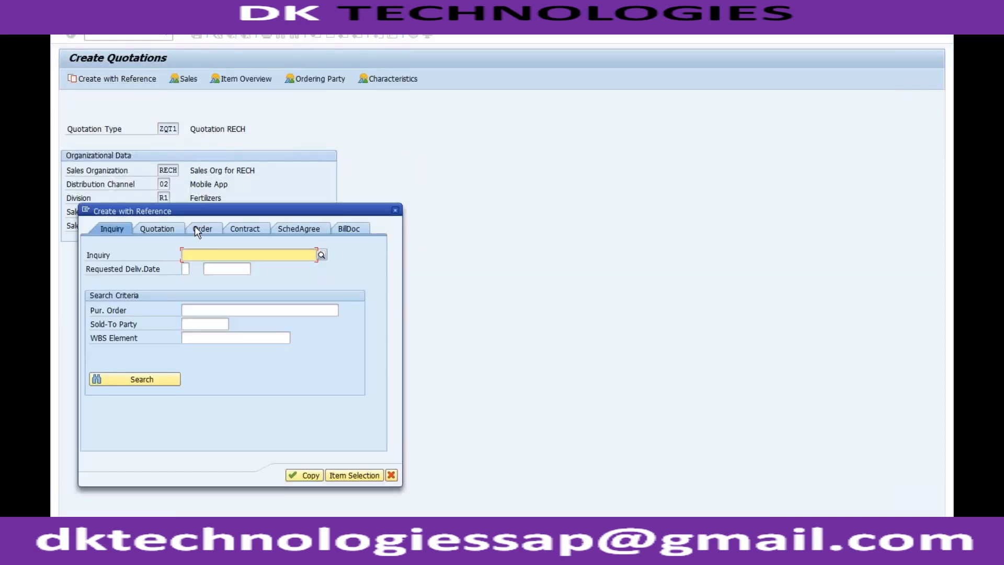
pyautogui.click(175, 228)
pyautogui.write('2')
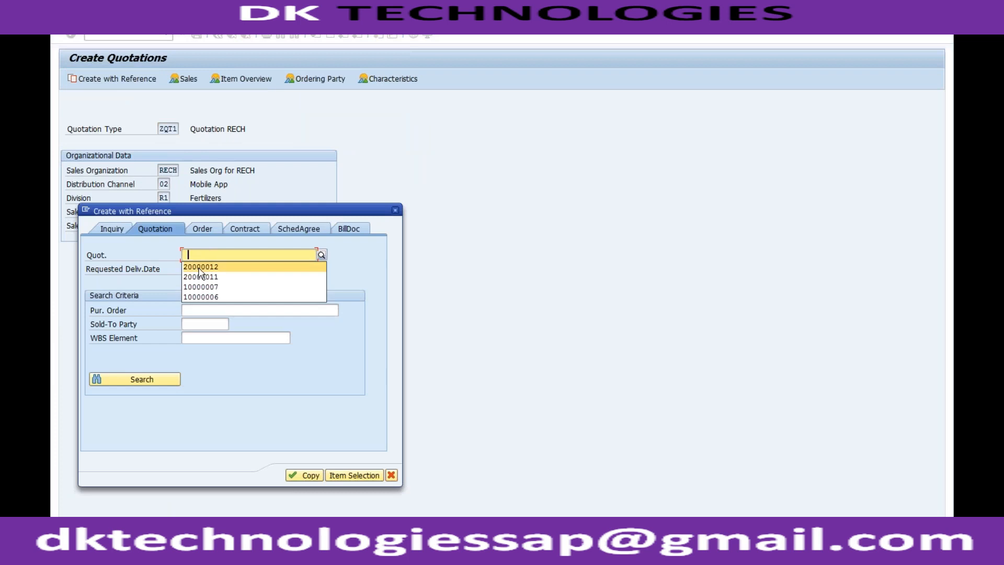
pyautogui.click(200, 265)
pyautogui.click(291, 474)
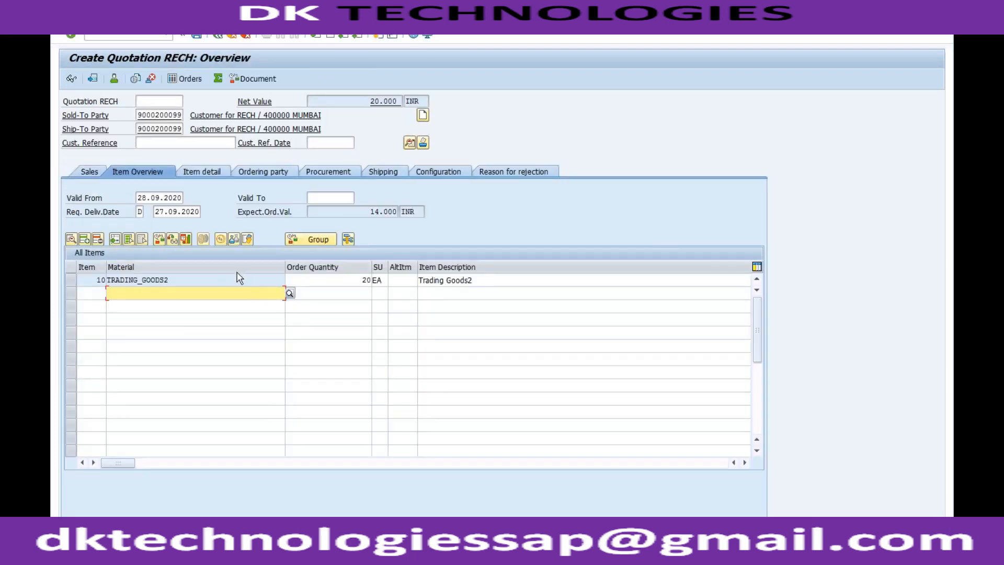
# - Examine the header output of the new quotation and return to its overview
pyautogui.click(224, 31)
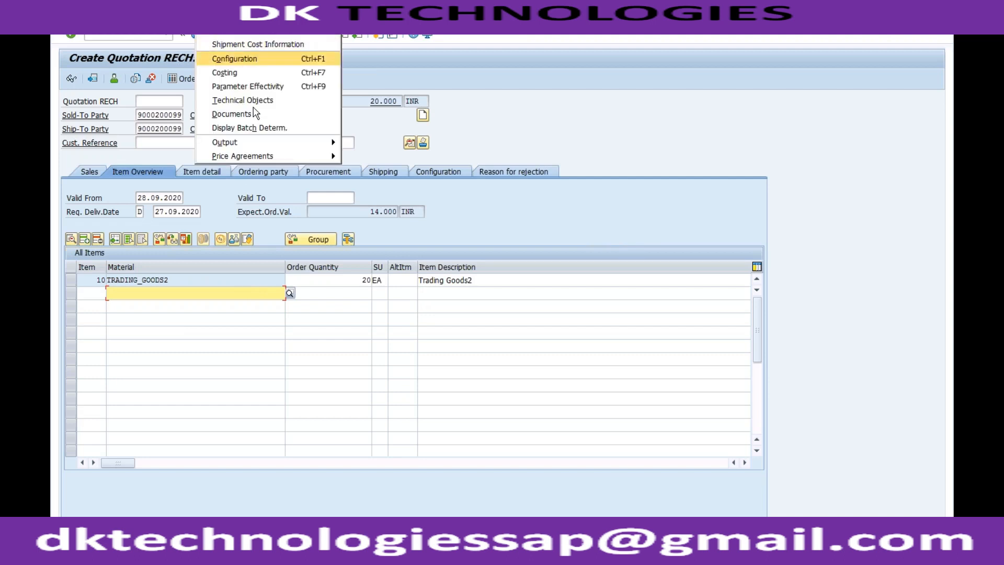
pyautogui.moveTo(311, 146)
pyautogui.moveTo(361, 145)
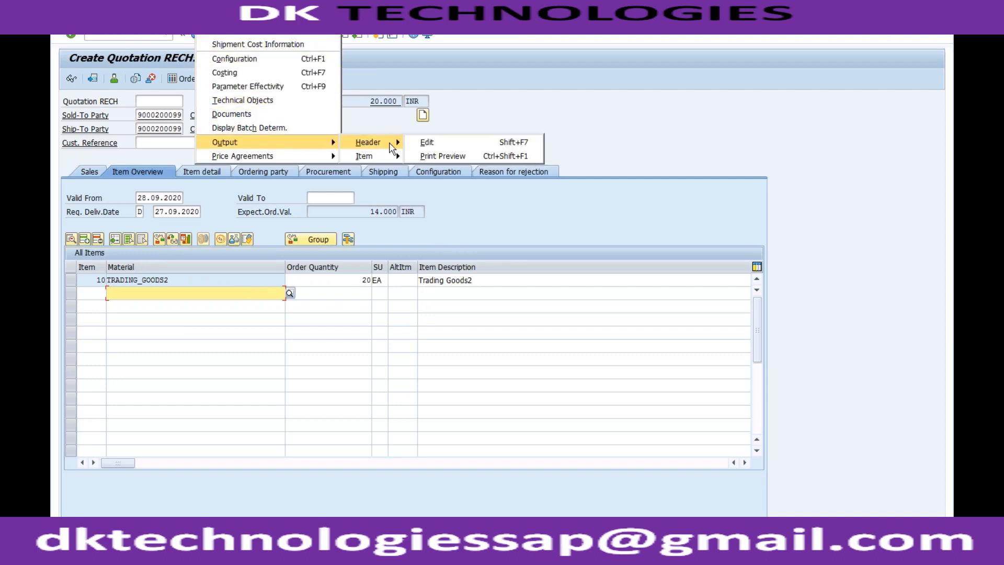
pyautogui.click(428, 142)
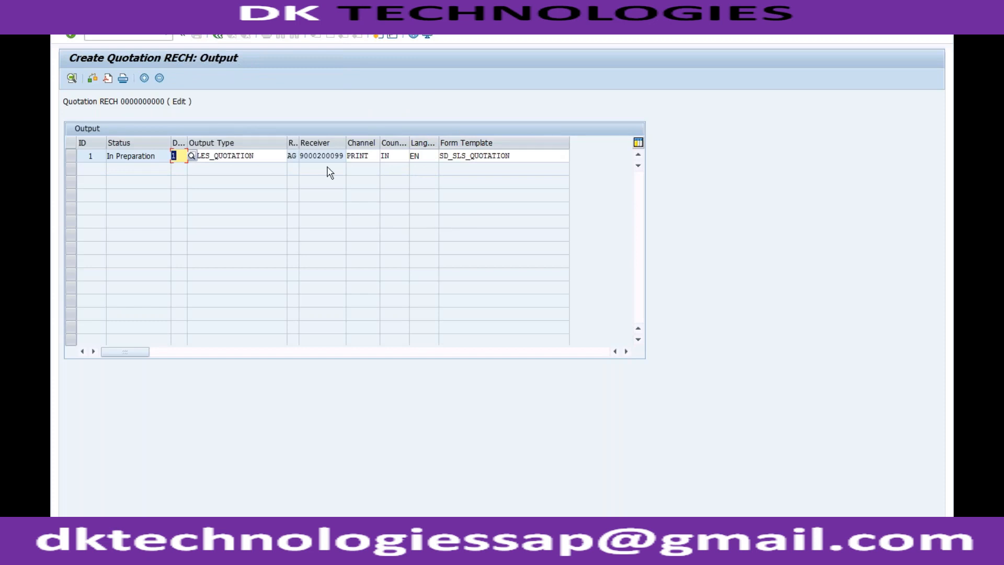
pyautogui.click(218, 35)
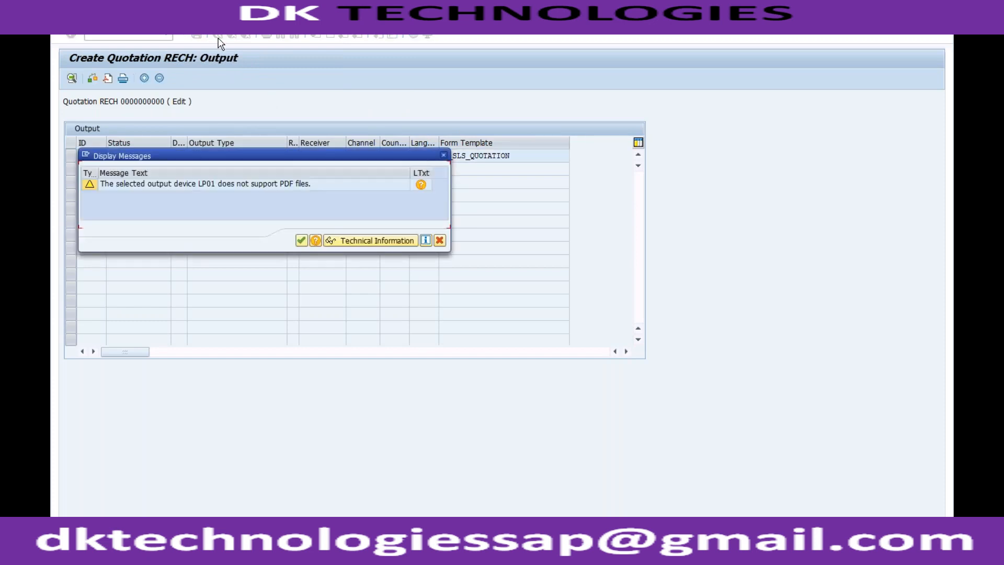
pyautogui.click(301, 241)
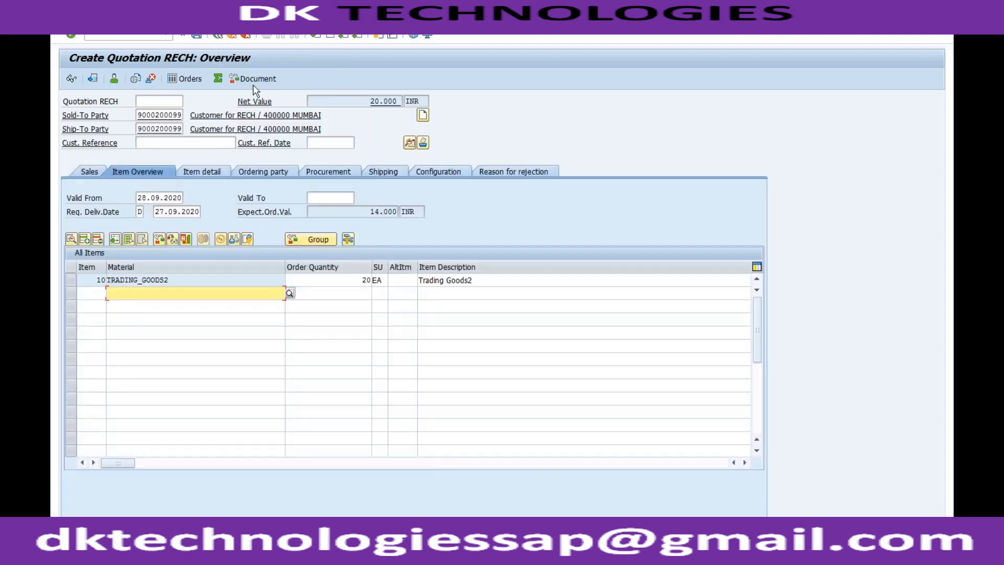
# - Try to save the incomplete quotation while leaving it, and cancel the save
pyautogui.click(218, 35)
pyautogui.click(220, 227)
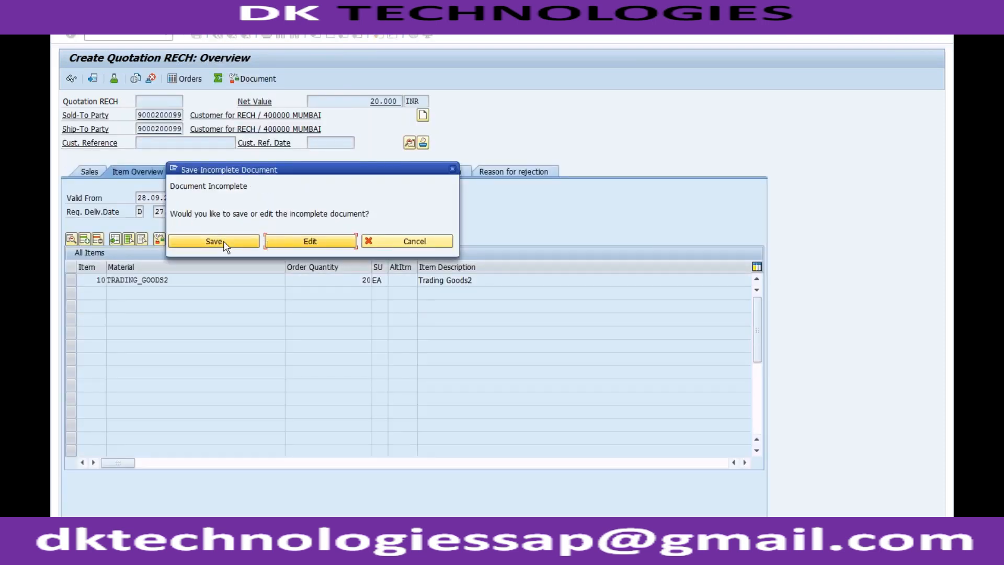
pyautogui.click(377, 240)
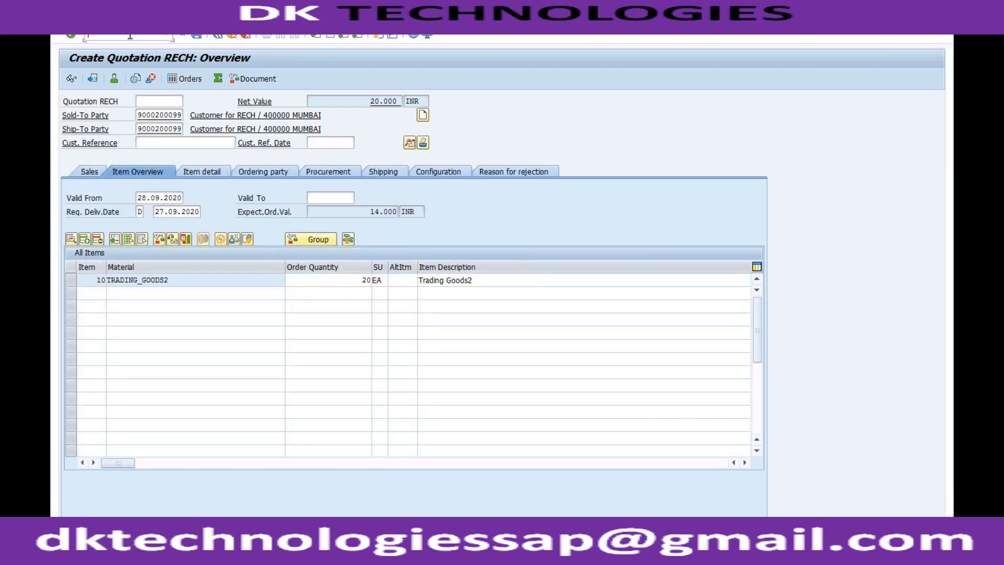
pyautogui.press('Return')
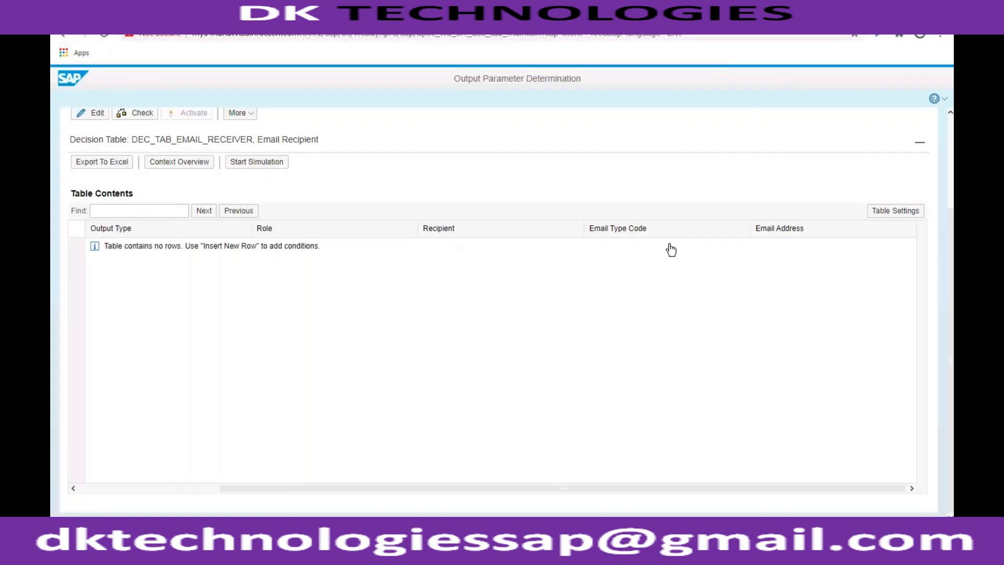
# - Back on the Output Parameter Determination page, make the Email Recipient table editable and insert a row with output type equal to SALES_QUOTATION
pyautogui.click(950, 161)
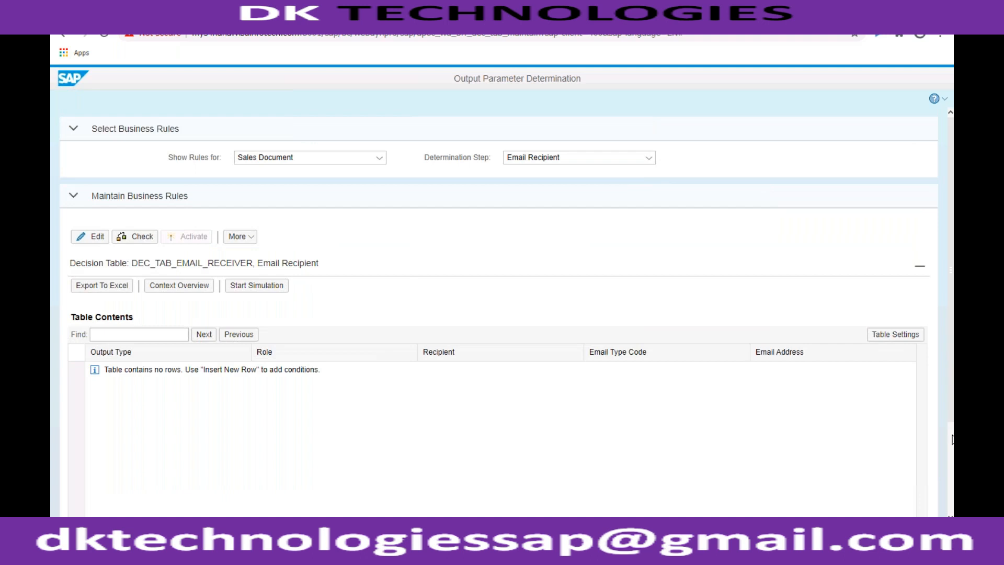
pyautogui.click(97, 240)
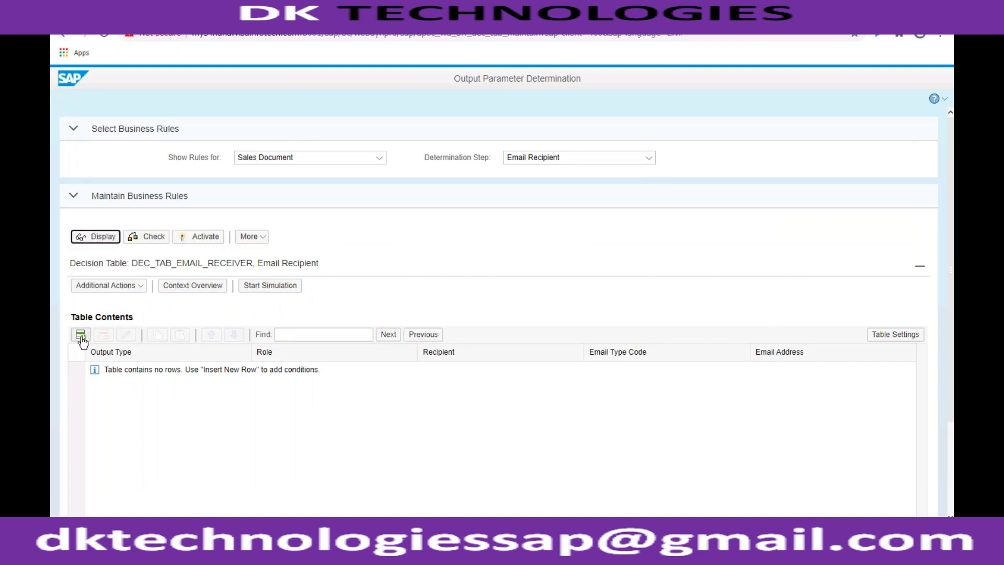
pyautogui.click(81, 335)
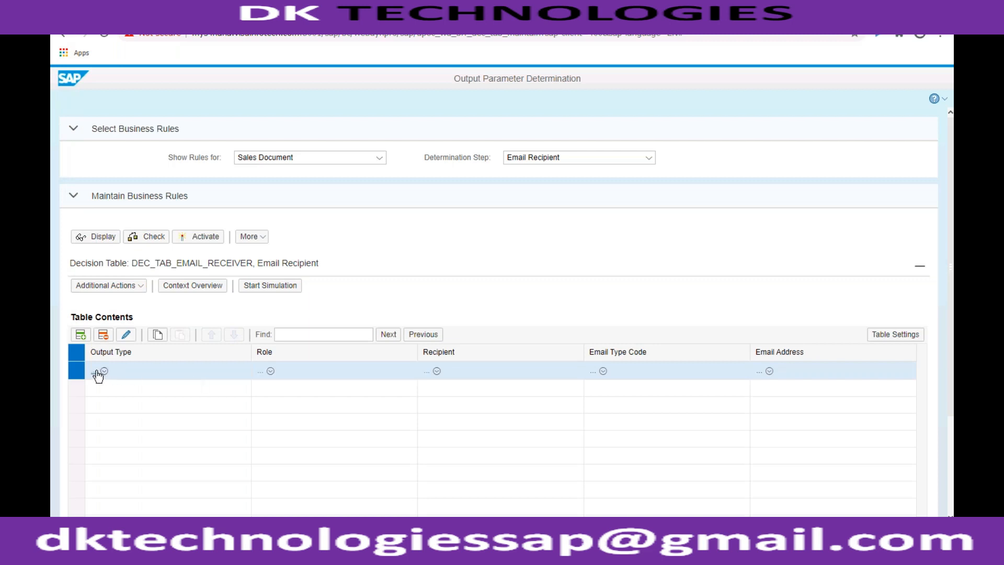
pyautogui.click(205, 376)
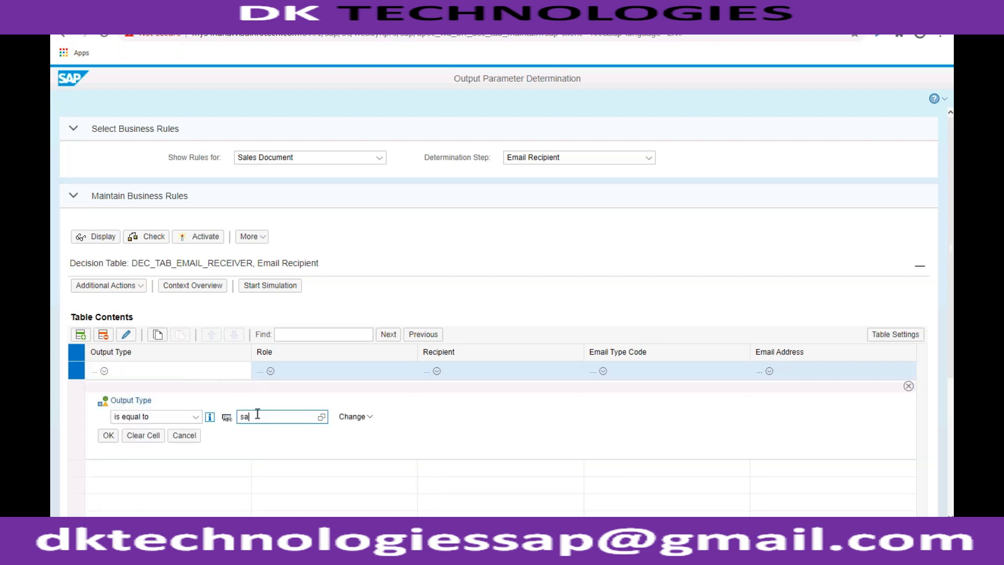
pyautogui.write('sales_quotation')
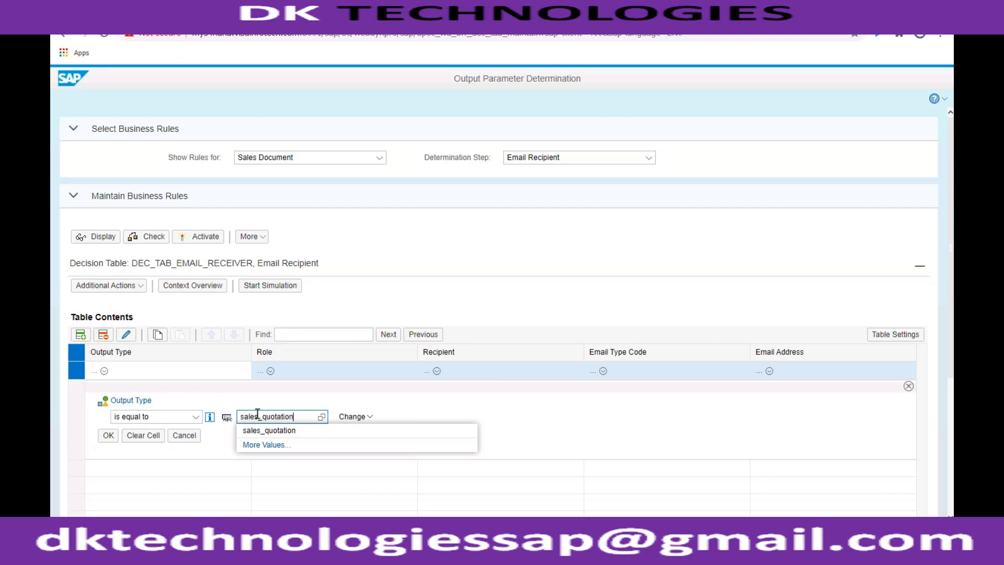
pyautogui.click(262, 431)
pyautogui.click(109, 437)
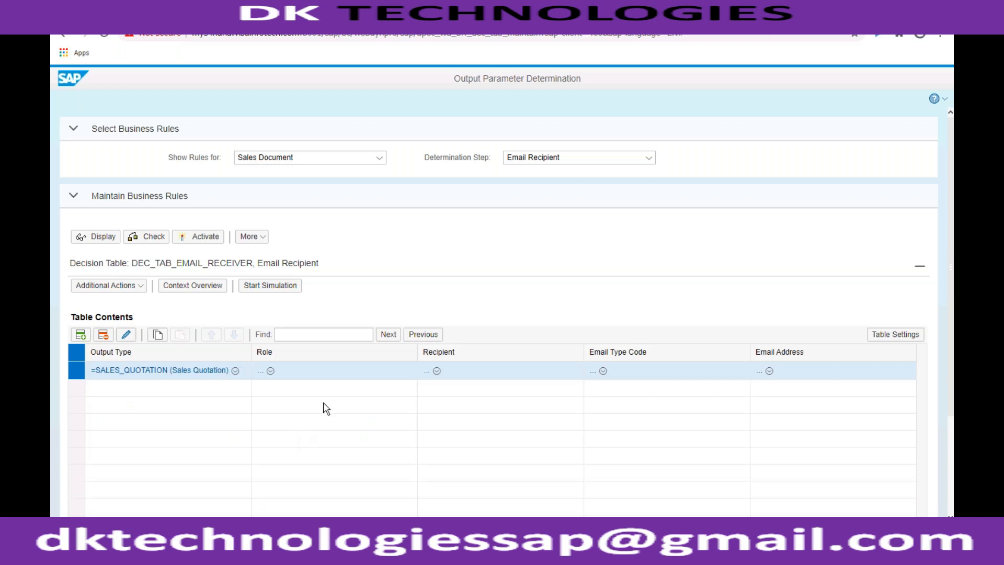
# - Set the email type code of the SALES_QUOTATION recipient row to TO
pyautogui.click(593, 371)
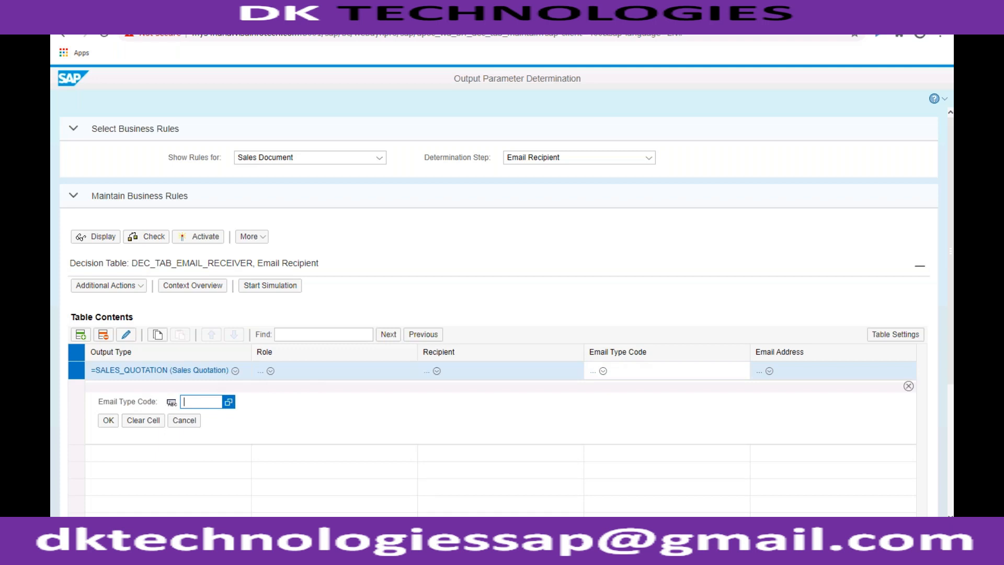
pyautogui.press('F4')
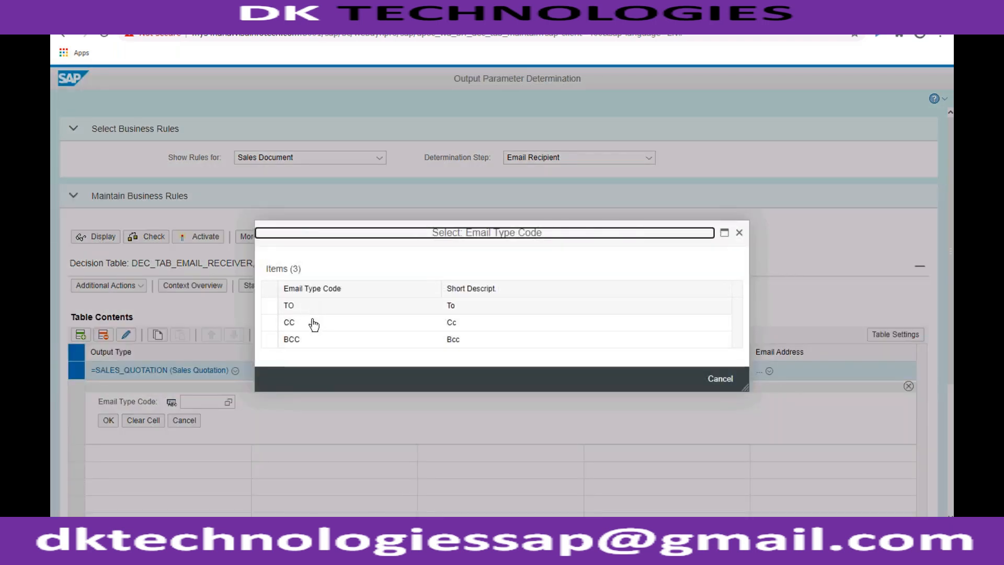
pyautogui.click(289, 306)
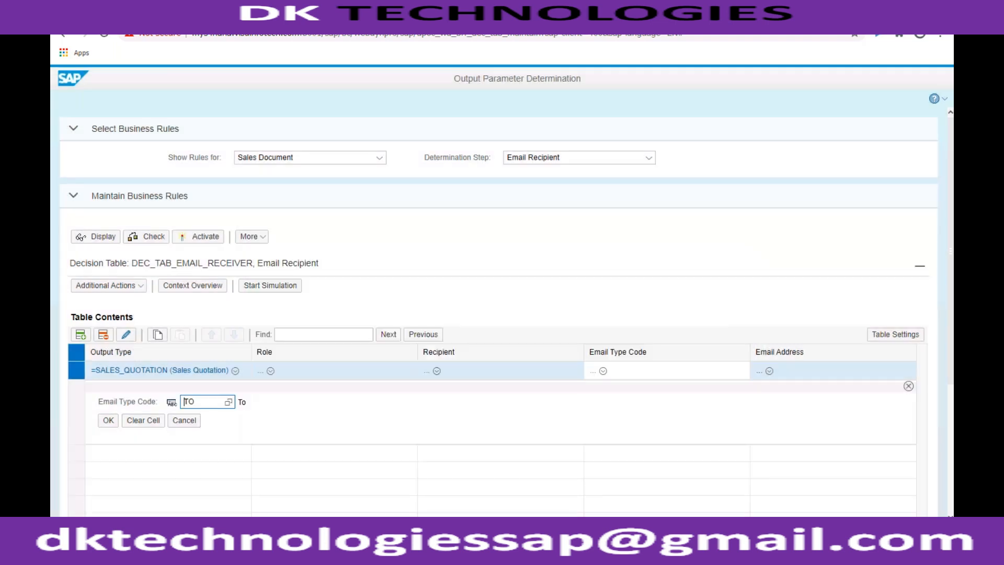
pyautogui.click(108, 420)
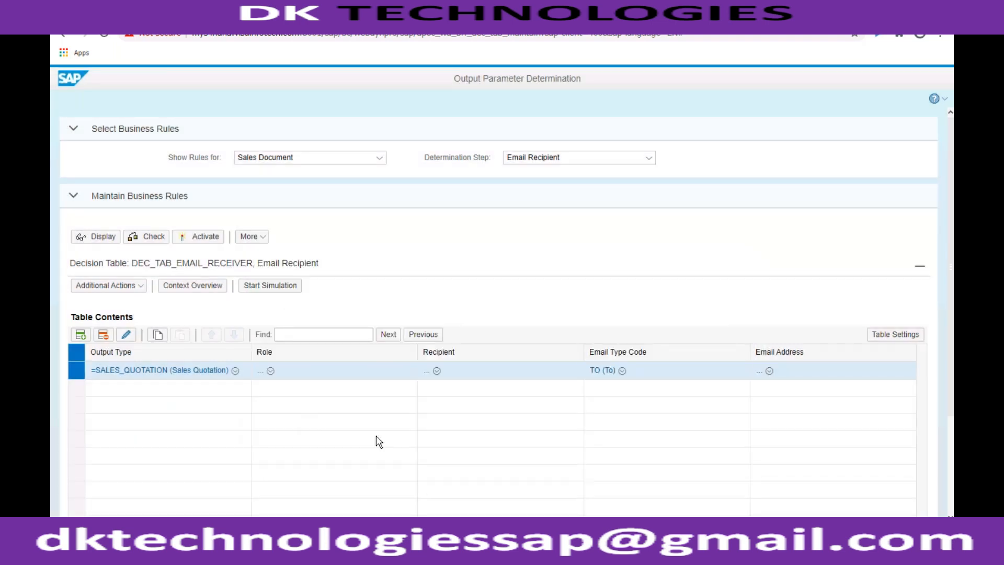
# - Fill in the recipient's email address in the SALES_QUOTATION row of the Email Recipient table
pyautogui.click(761, 371)
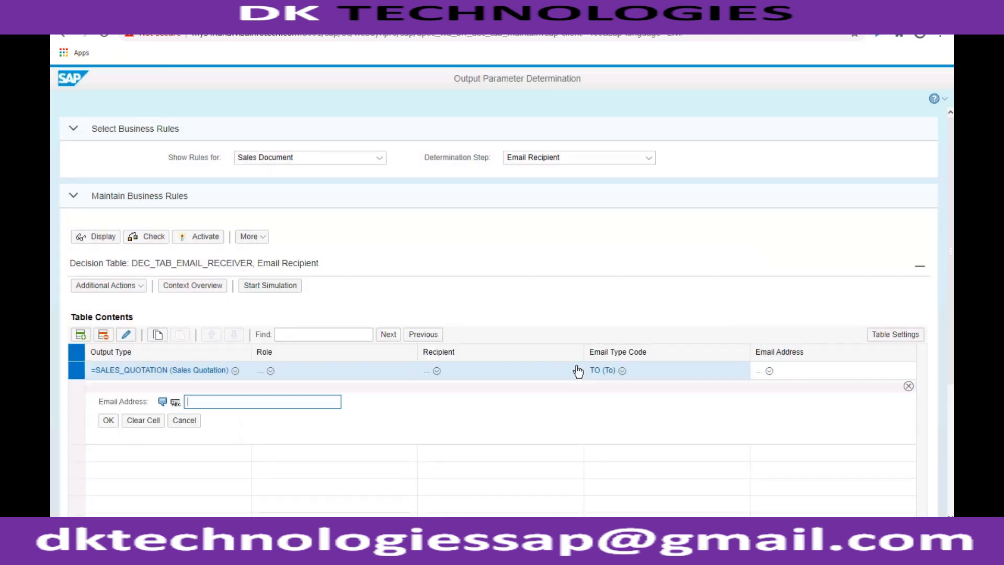
pyautogui.write('gaurav')
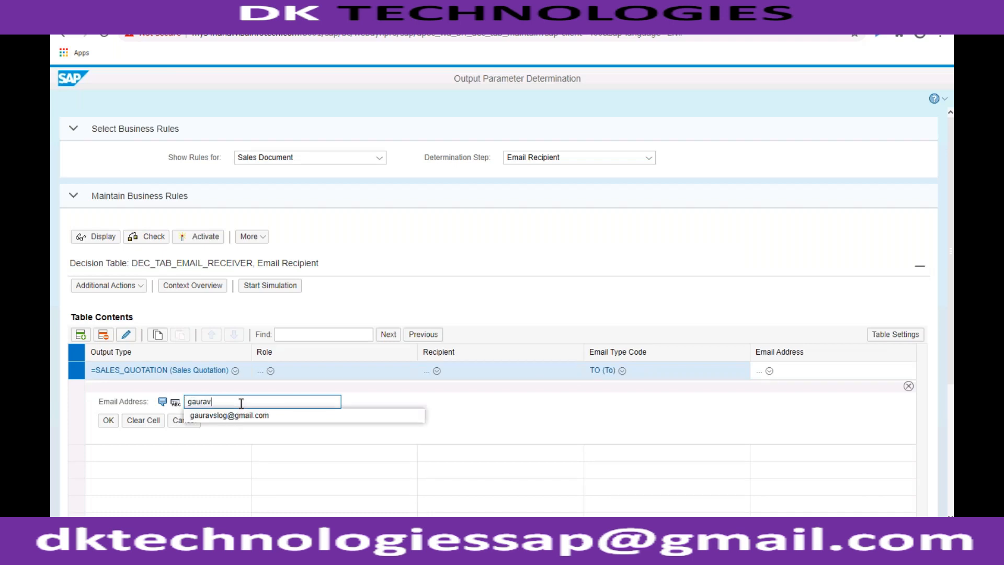
pyautogui.click(233, 417)
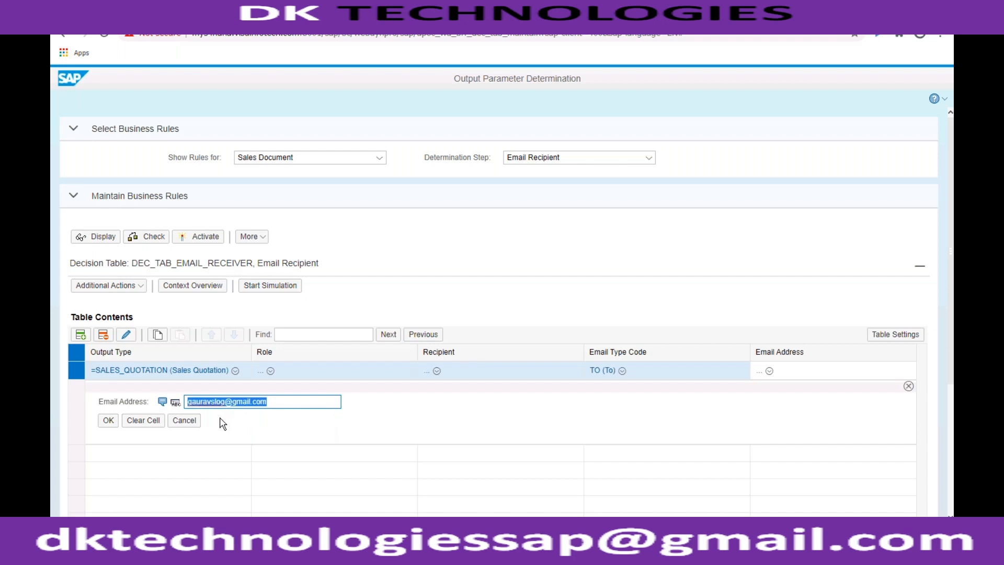
pyautogui.click(108, 421)
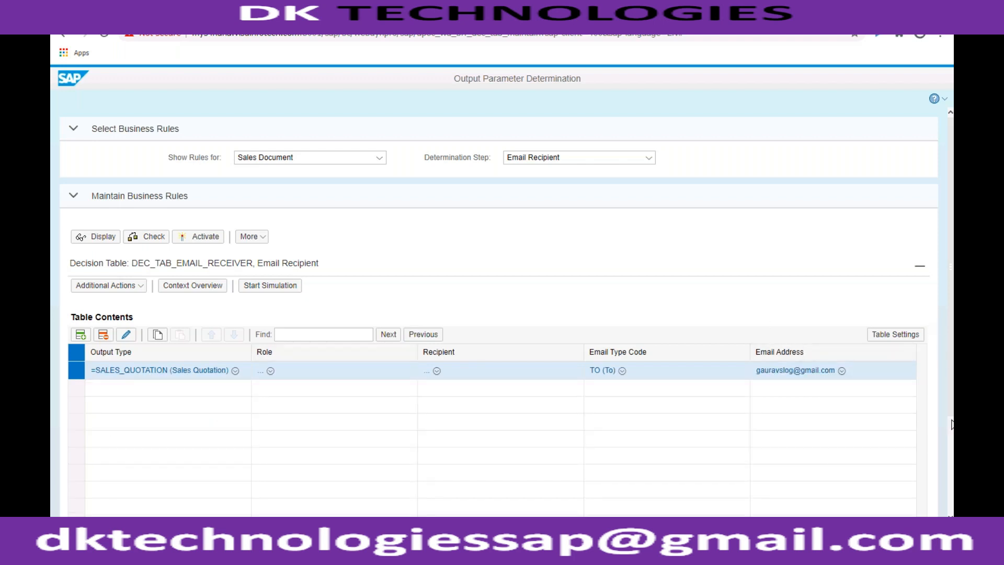
pyautogui.scroll(-3, 952, 431)
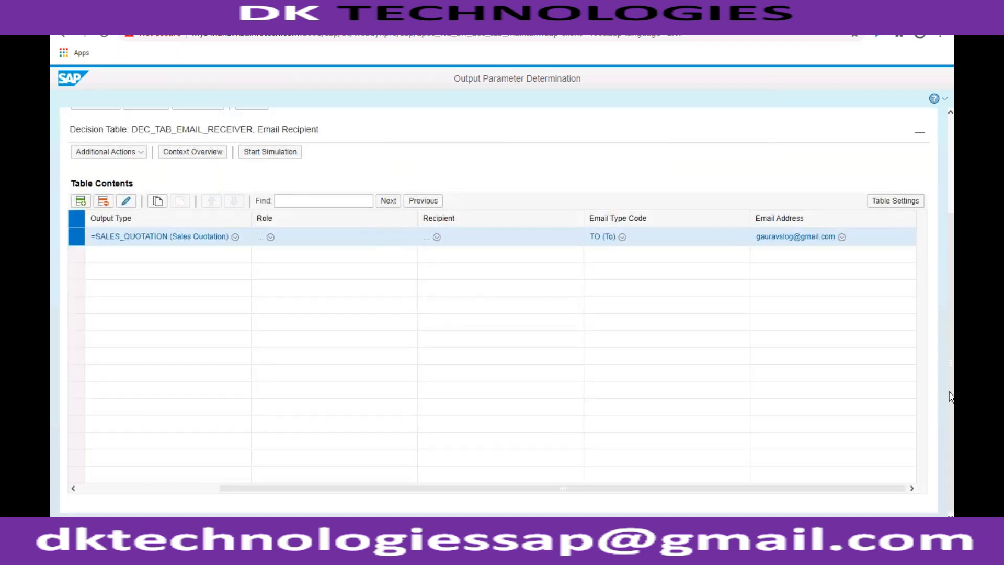
# - Activate the Email Recipient decision table for sales documents, confirm the activation, and repeat the activation once more
pyautogui.scroll(3, 950, 396)
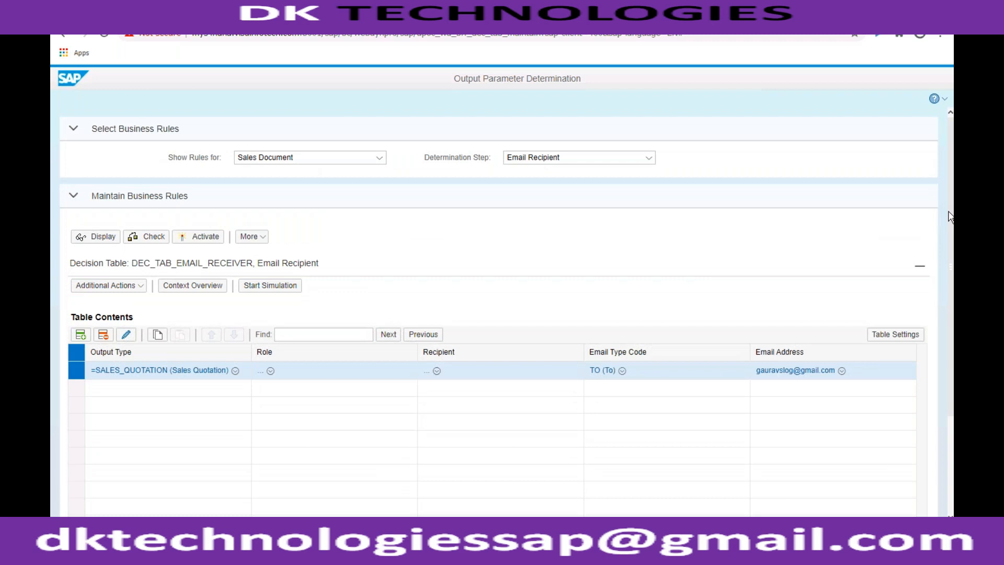
pyautogui.scroll(-3, 948, 176)
pyautogui.scroll(3, 948, 176)
pyautogui.click(212, 241)
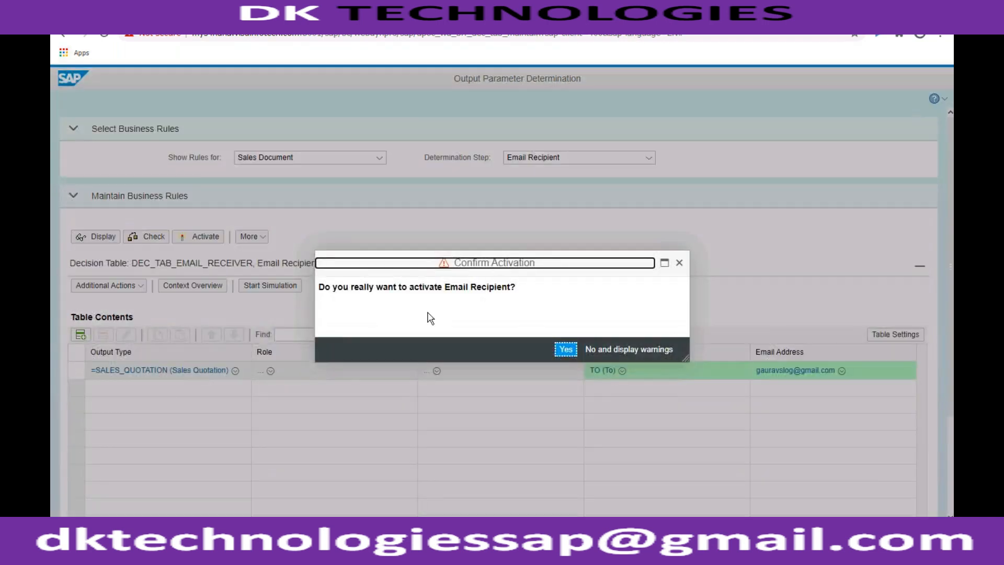
pyautogui.click(571, 354)
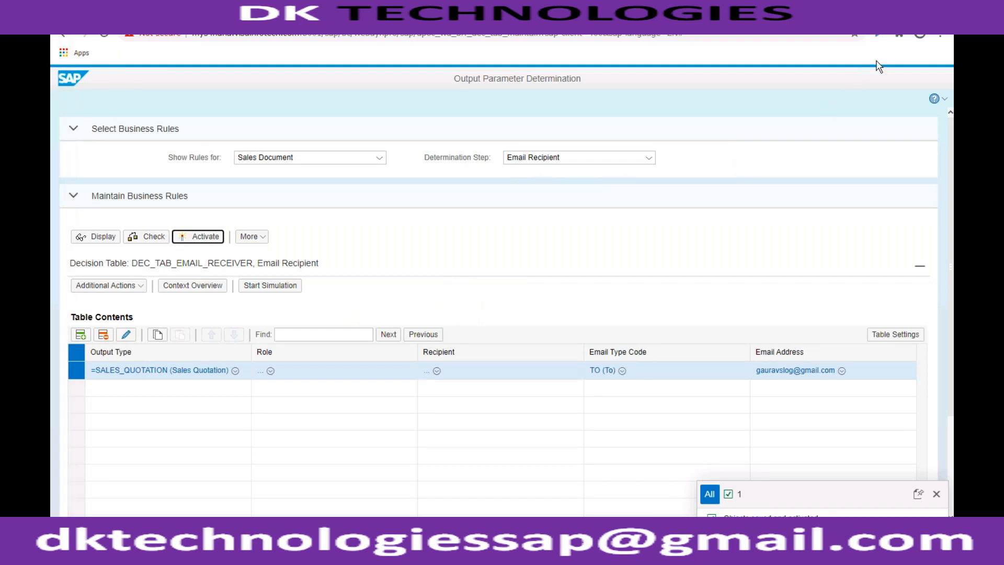
pyautogui.click(214, 240)
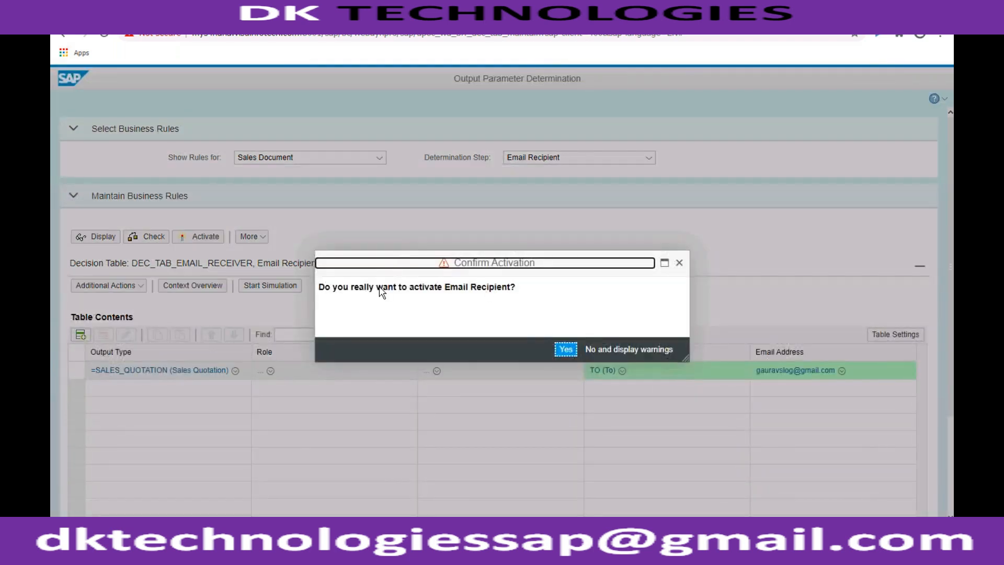
pyautogui.click(566, 349)
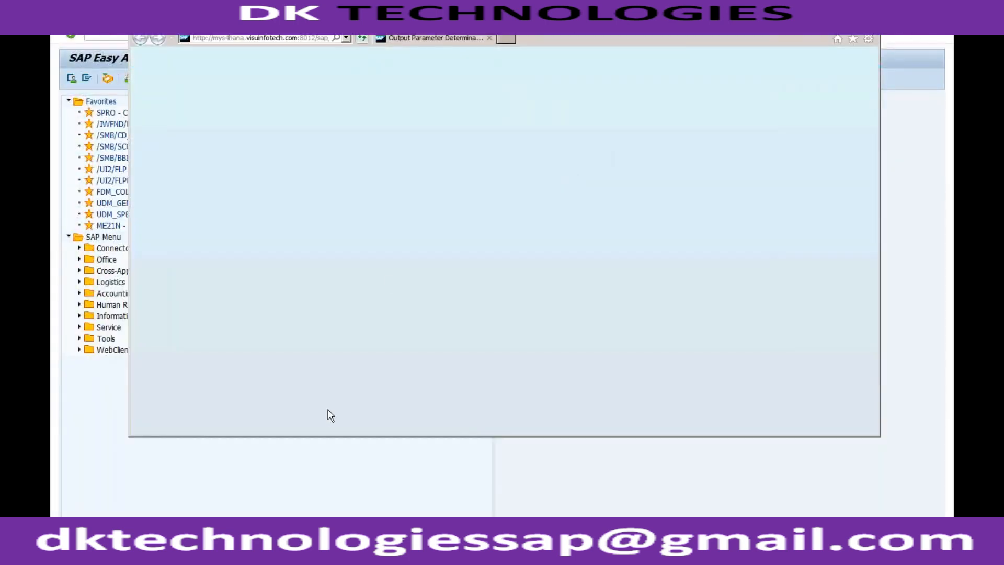
# - Start VA21 from SAP Easy Access and create a ZQT1 quotation by copying an existing quotation as reference
pyautogui.click(148, 36)
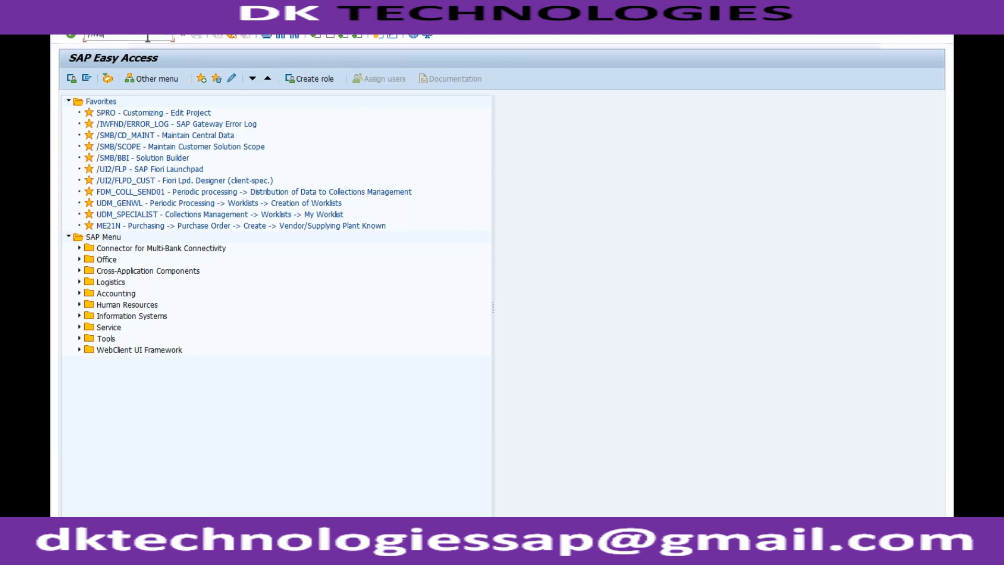
pyautogui.write('/nva21')
pyautogui.press('Return')
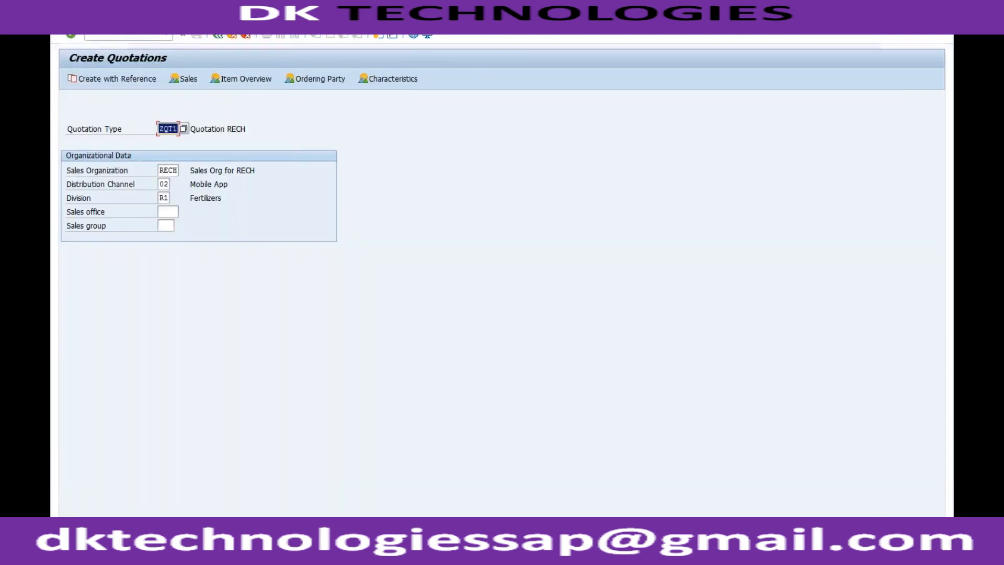
pyautogui.click(128, 79)
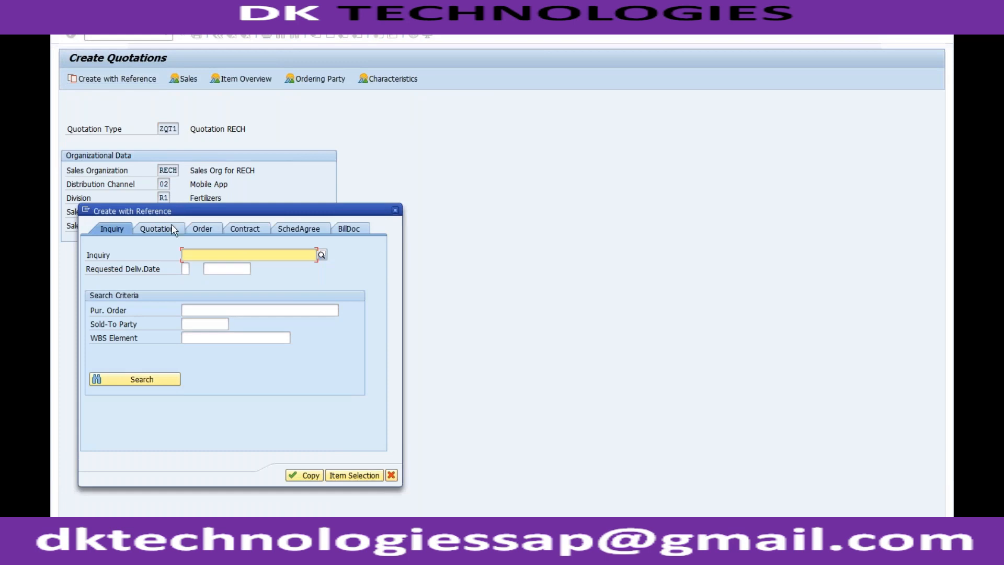
pyautogui.click(156, 228)
pyautogui.write('2')
pyautogui.click(211, 267)
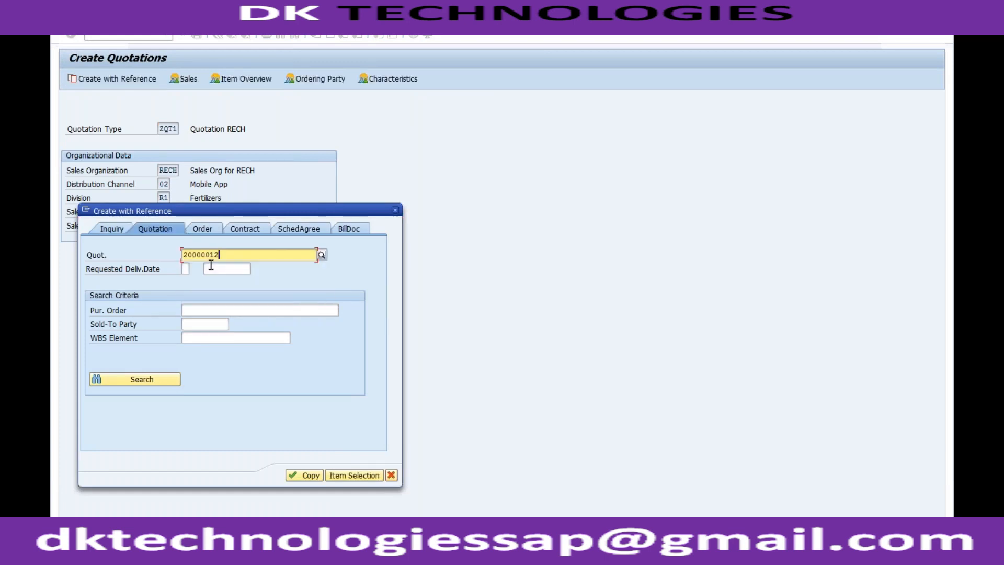
pyautogui.click(303, 475)
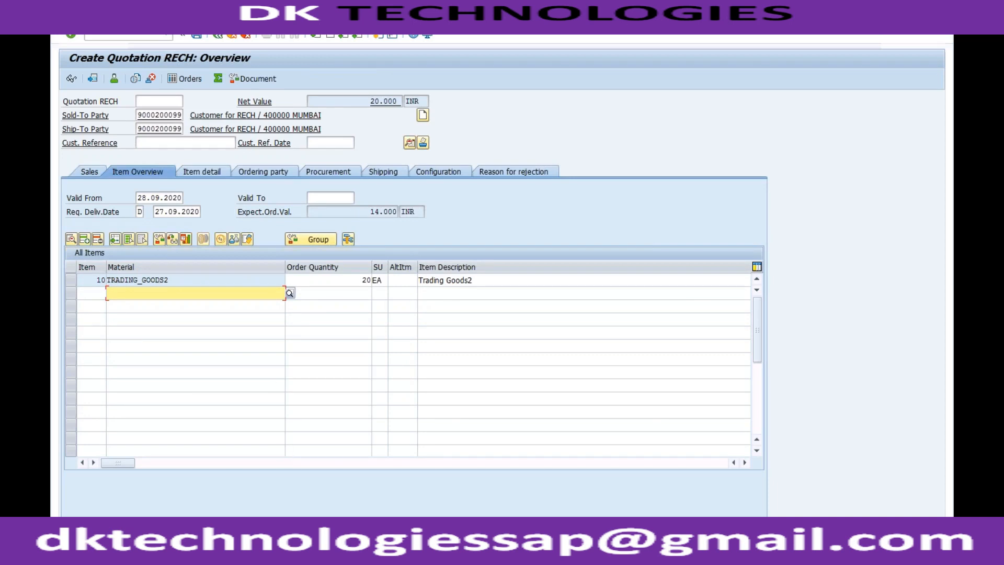
# - Launch Output Parameter Determination from a new SAP session, dismiss the security notice, copy the page's URL, and switch to Chrome
pyautogui.moveTo(208, 555)
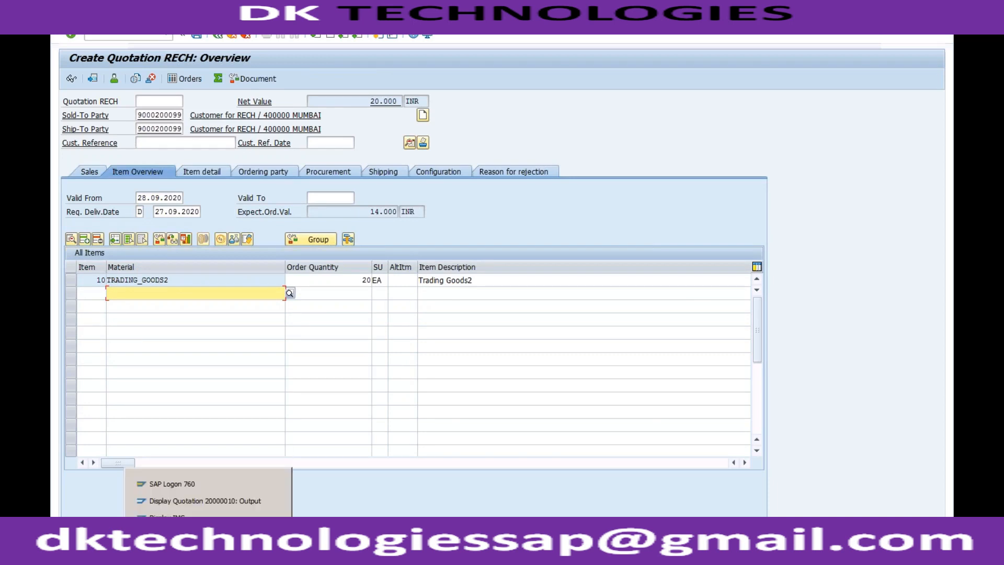
pyautogui.click(377, 35)
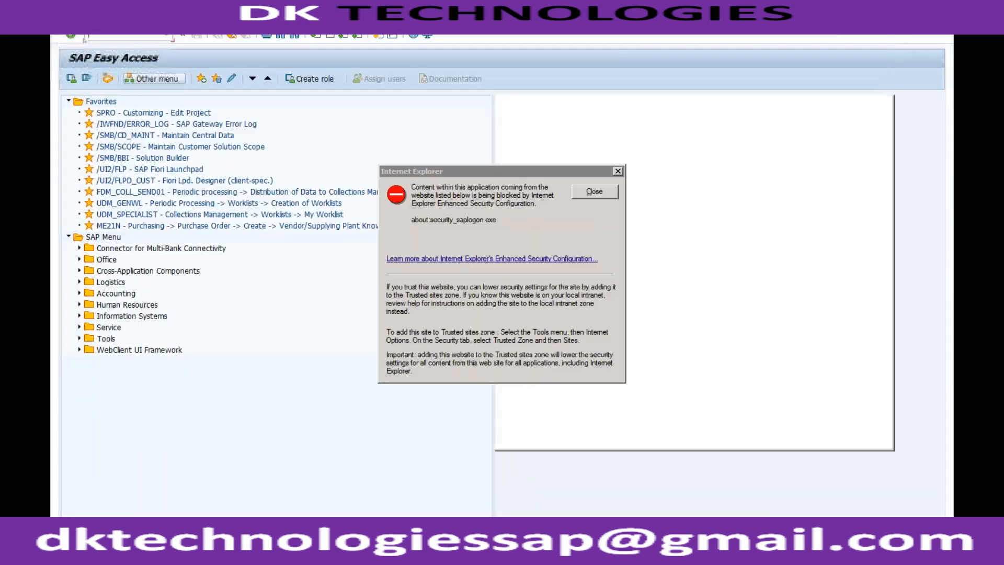
pyautogui.click(590, 192)
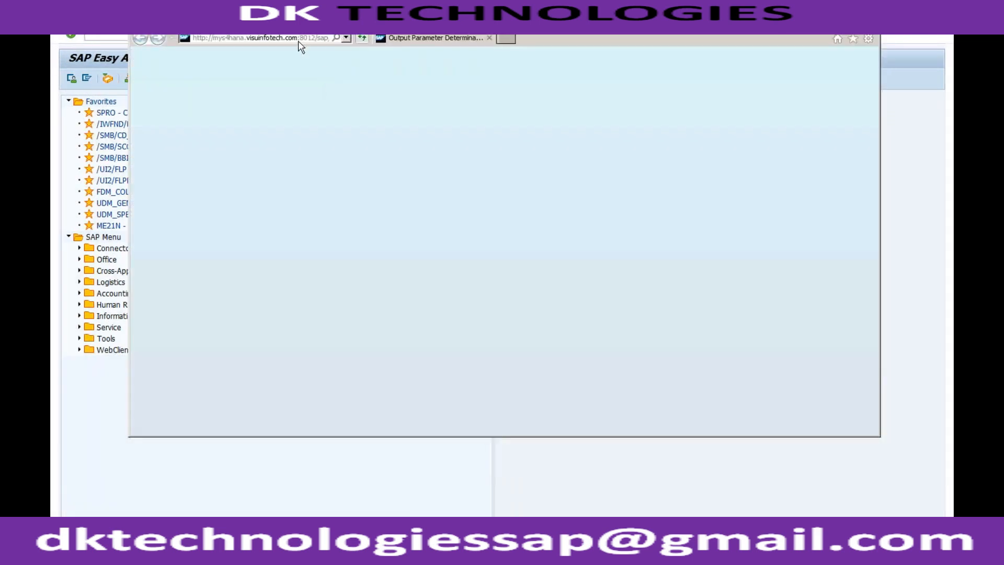
pyautogui.click(299, 39)
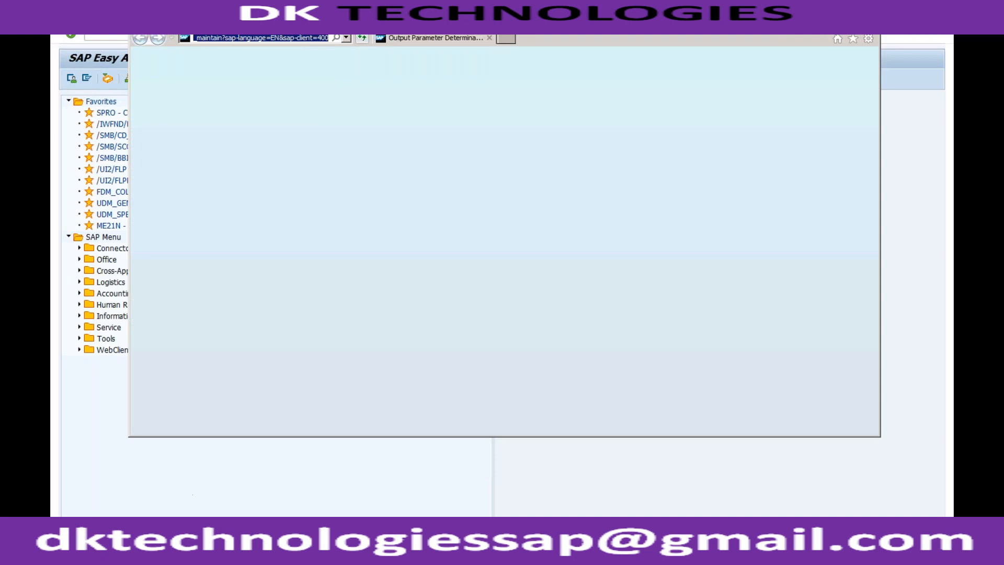
pyautogui.click(208, 353)
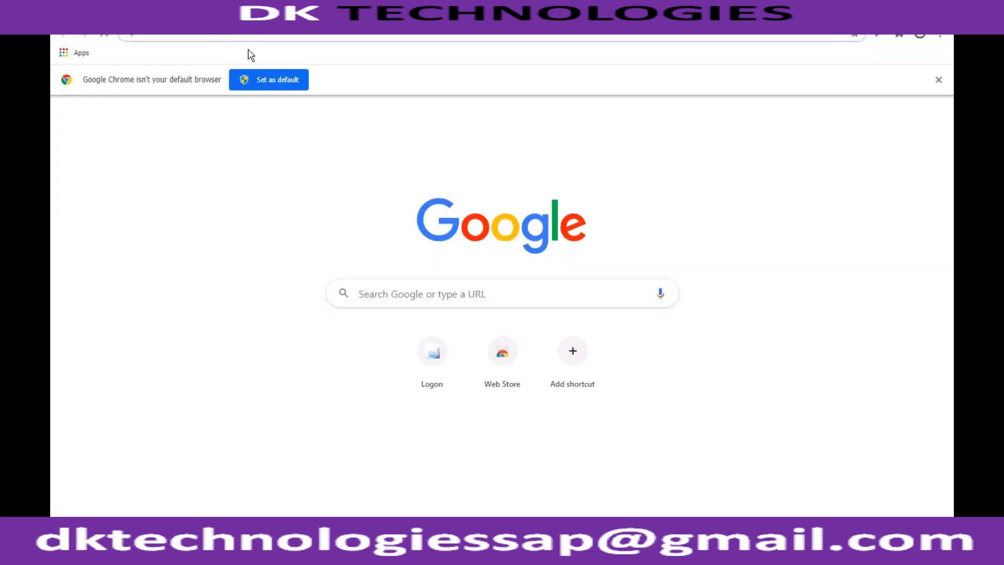
# - Load the copied URL and log on to SAP NetWeaver with the user name and account password, cancelling all existing logons
pyautogui.hotkey('ctrl', 'v')
pyautogui.press('Return')
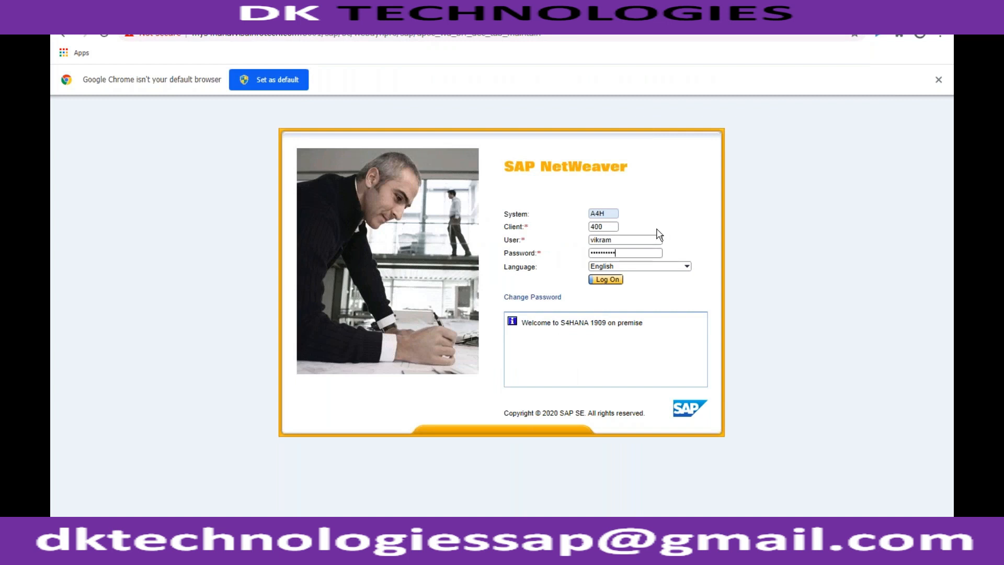
pyautogui.press('Return')
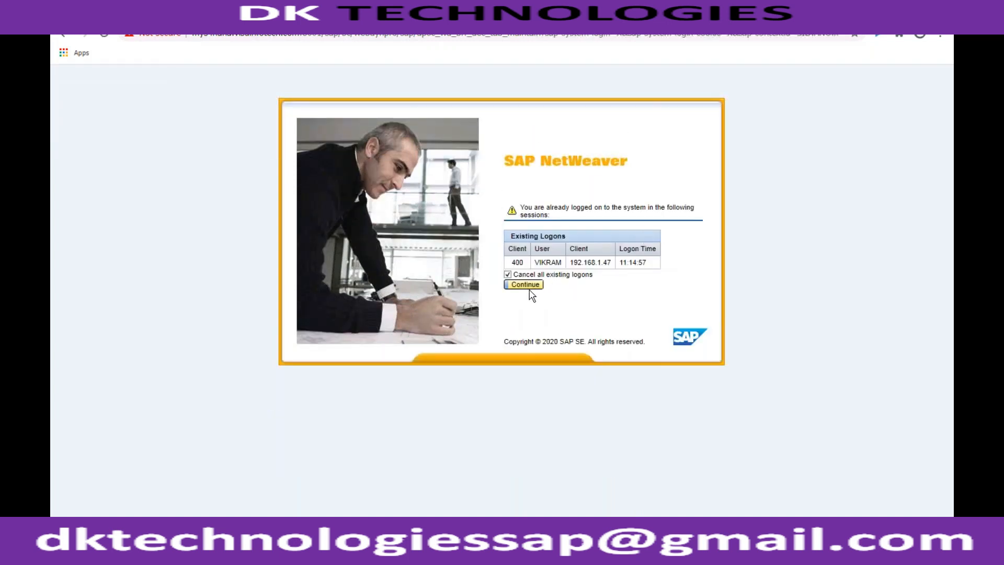
pyautogui.click(525, 286)
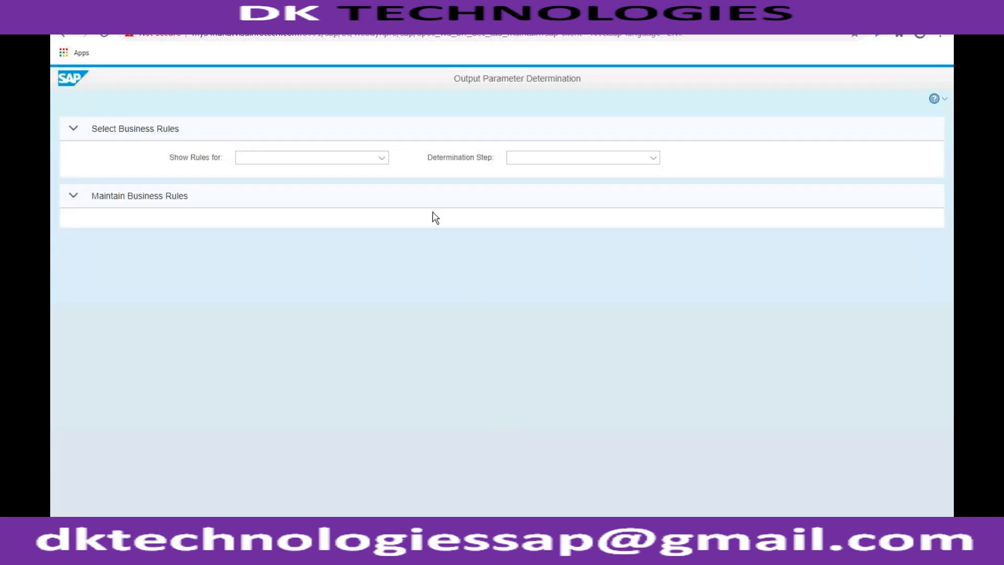
# - Show the business rules for Sales Document and review the Output Type determination table
pyautogui.click(381, 157)
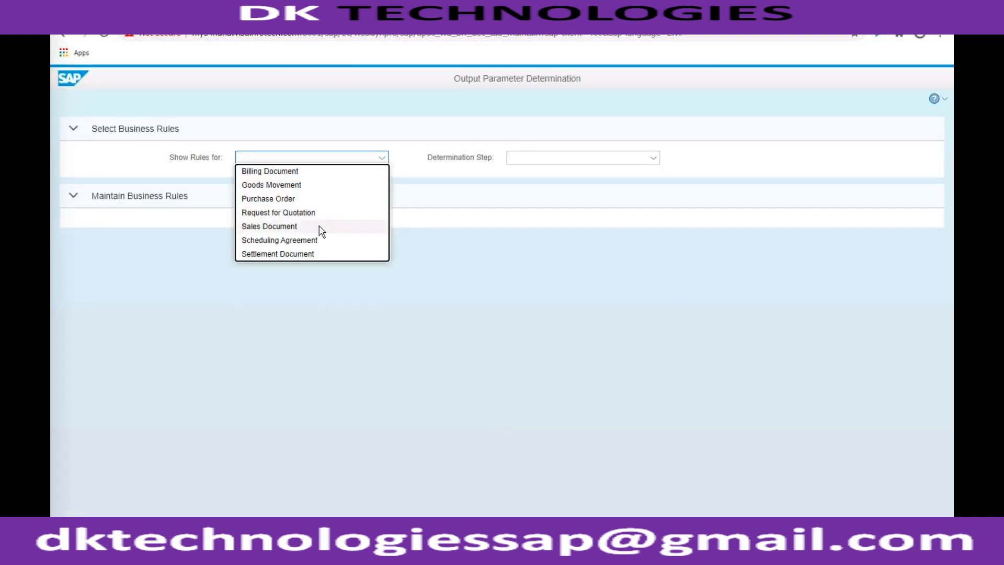
pyautogui.click(319, 227)
pyautogui.click(651, 161)
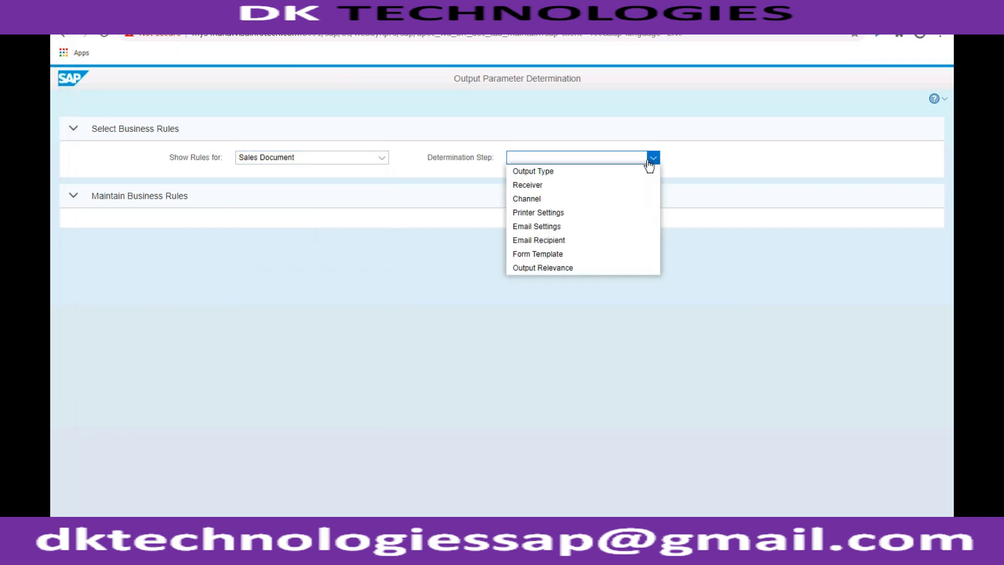
pyautogui.click(553, 176)
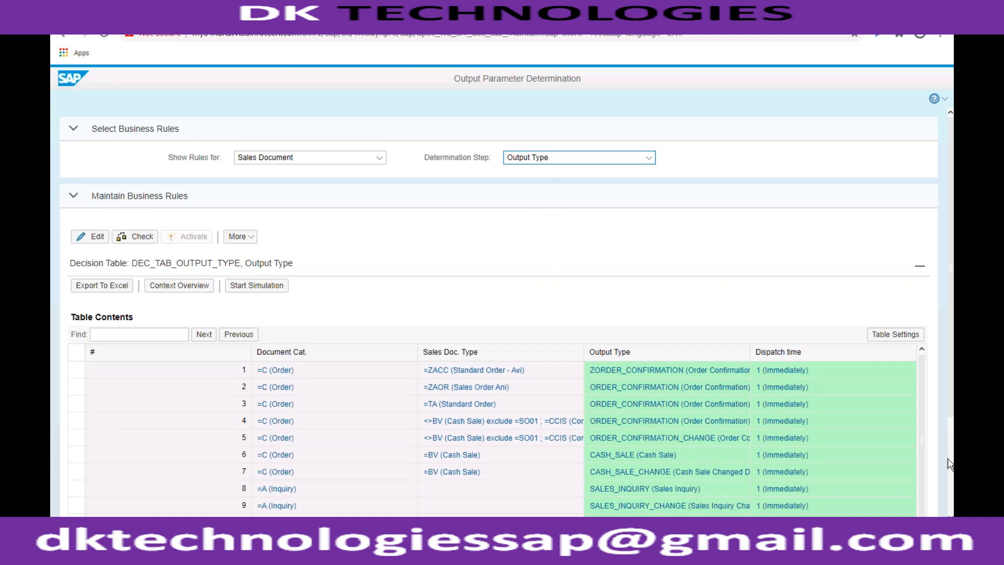
pyautogui.scroll(-3, 951, 464)
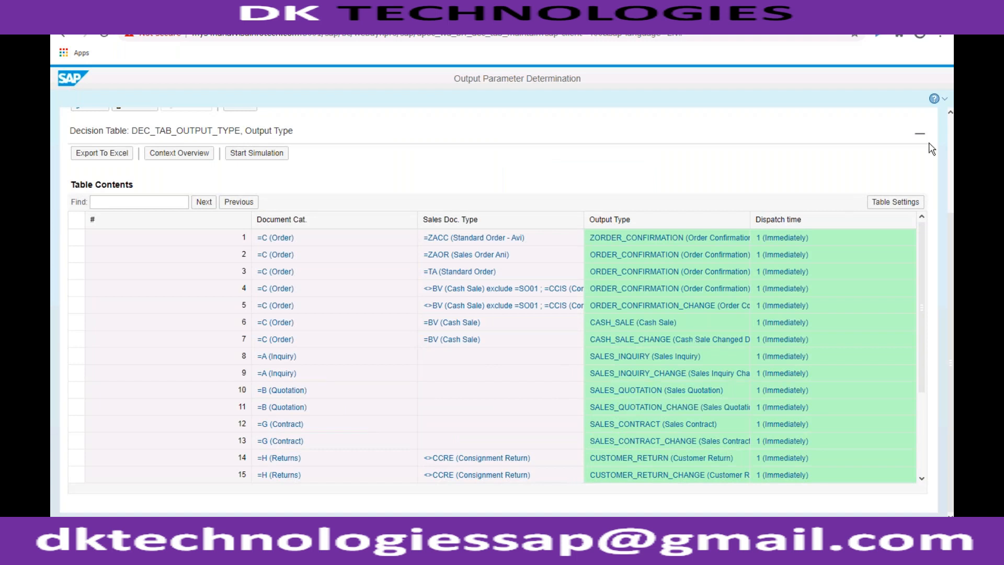
pyautogui.click(949, 131)
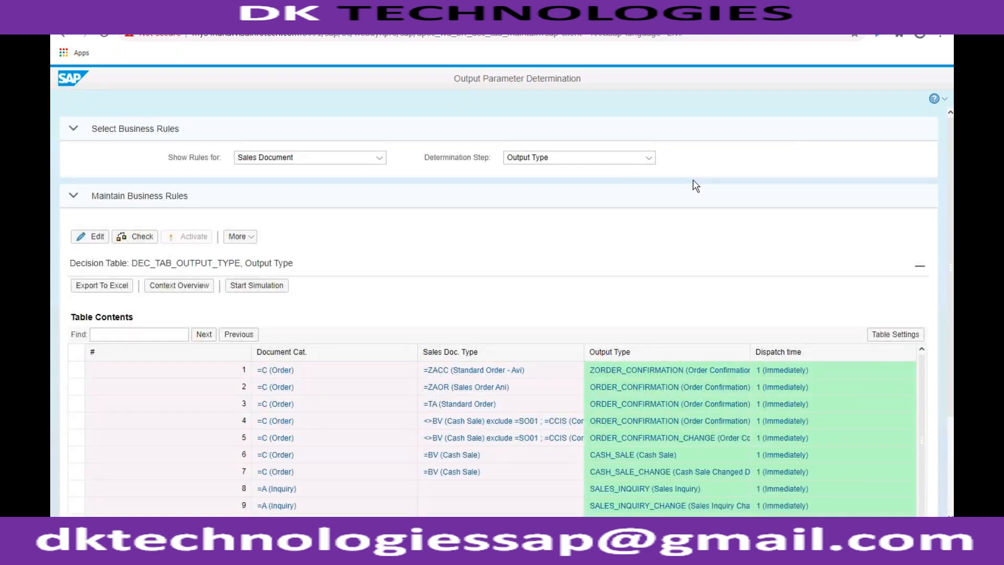
# - Review the Receiver and Channel determination tables for Sales Document
pyautogui.click(649, 157)
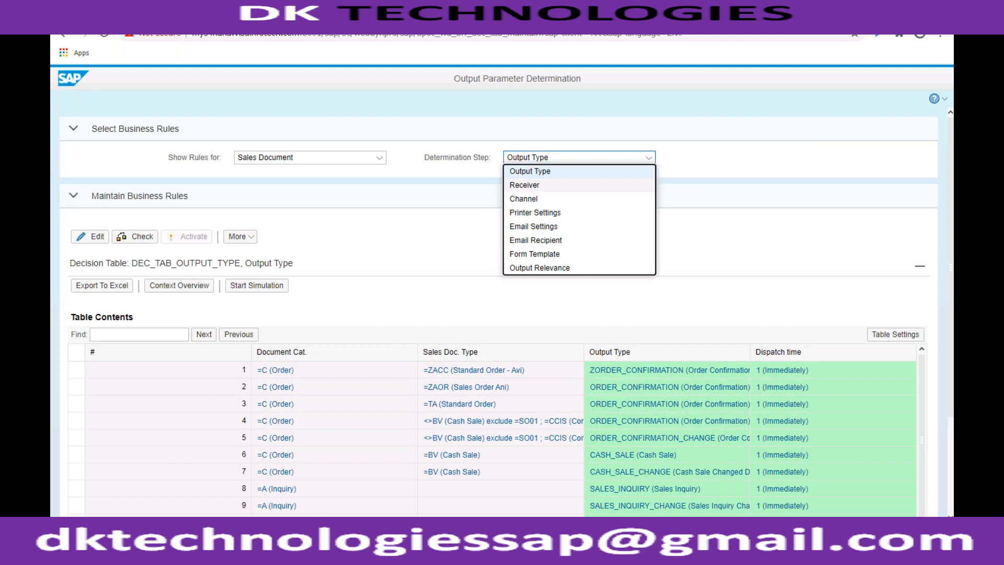
pyautogui.click(531, 186)
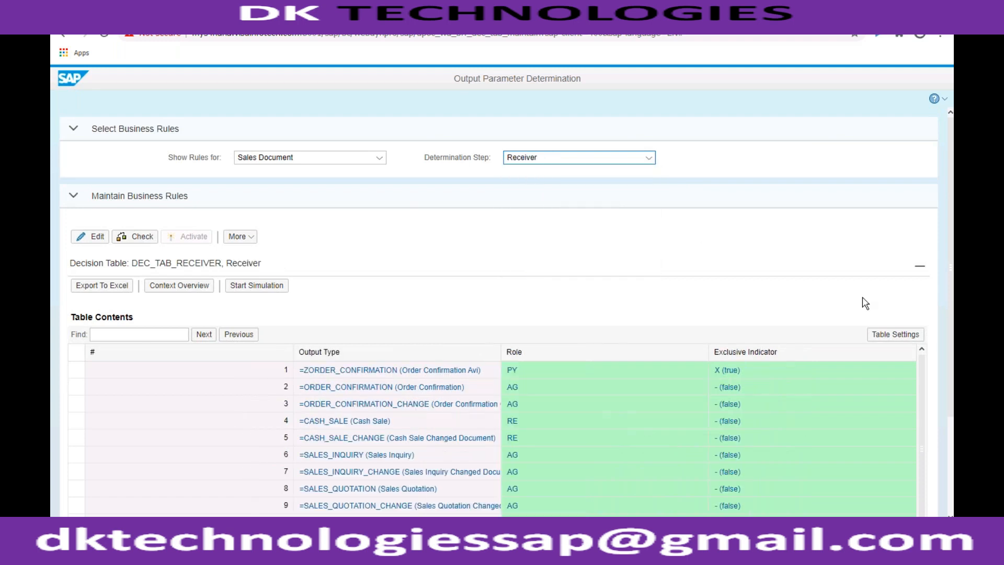
pyautogui.click(648, 157)
pyautogui.click(523, 199)
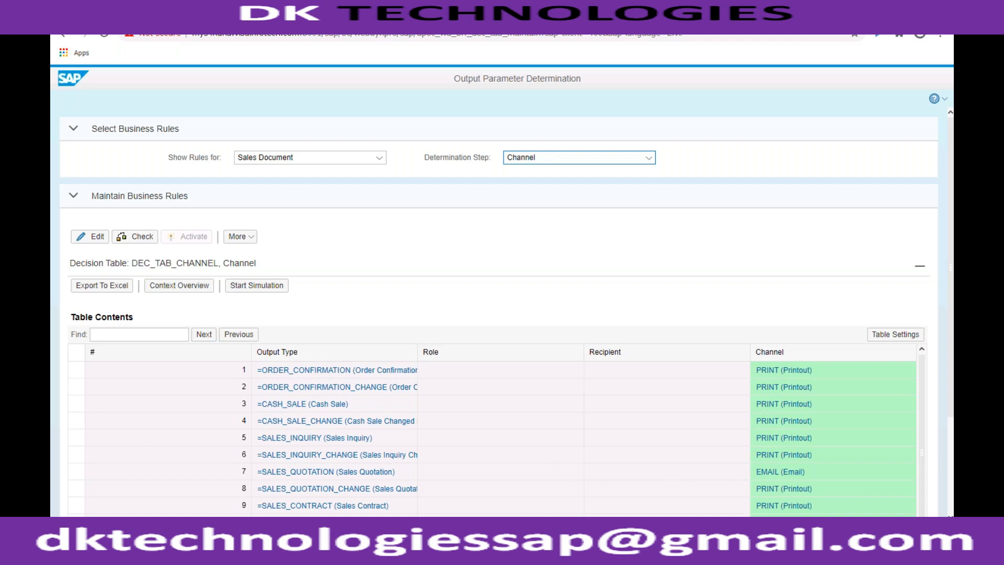
# - Switch back to the new quotation in SAP GUI and open its header output for editing to check the channel
pyautogui.click(208, 551)
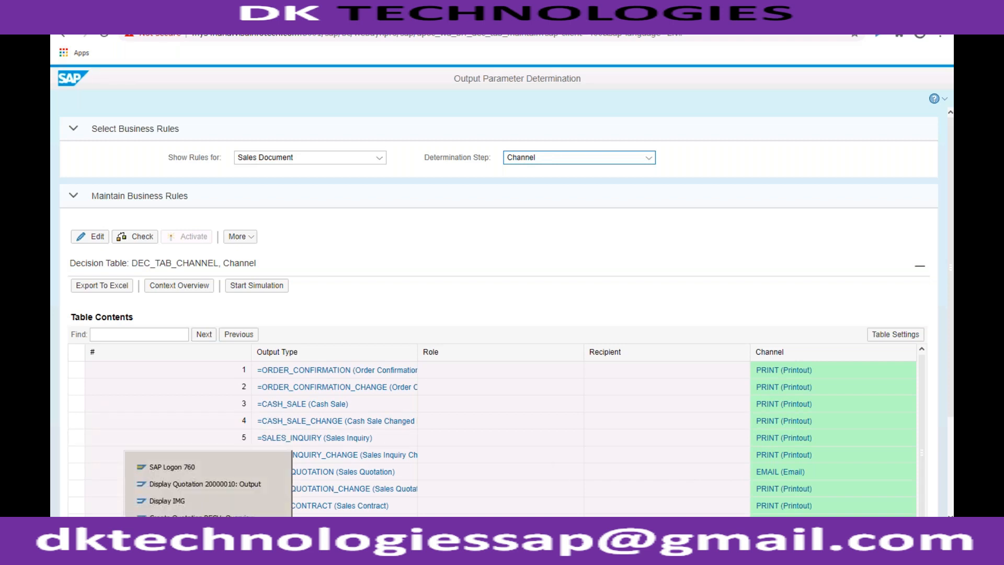
pyautogui.click(201, 518)
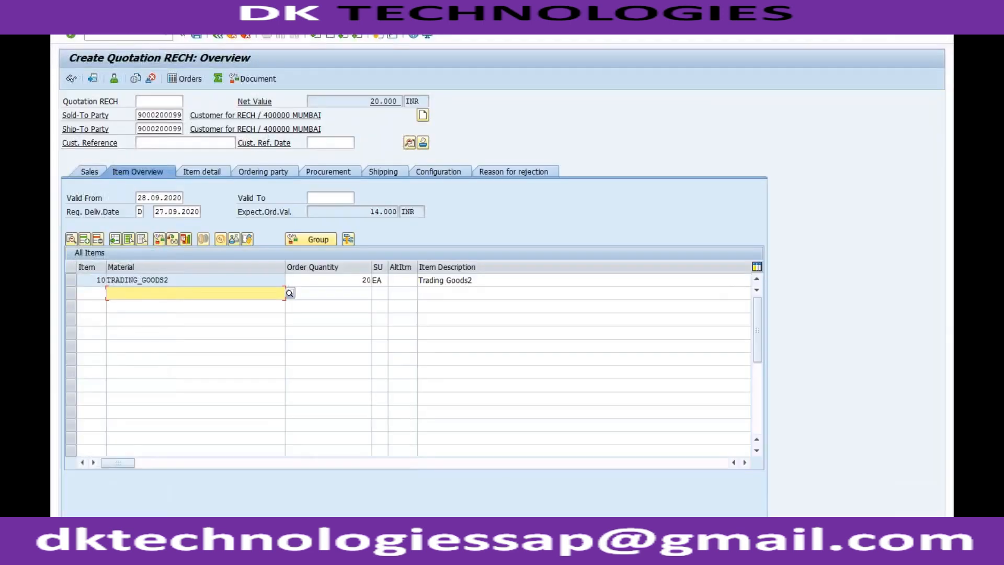
pyautogui.click(214, 31)
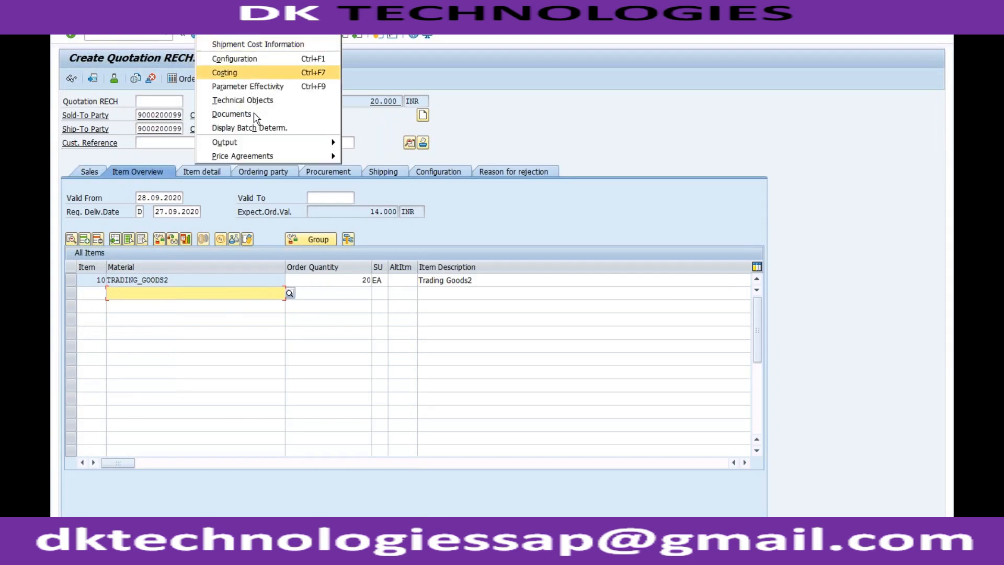
pyautogui.moveTo(263, 149)
pyautogui.moveTo(359, 144)
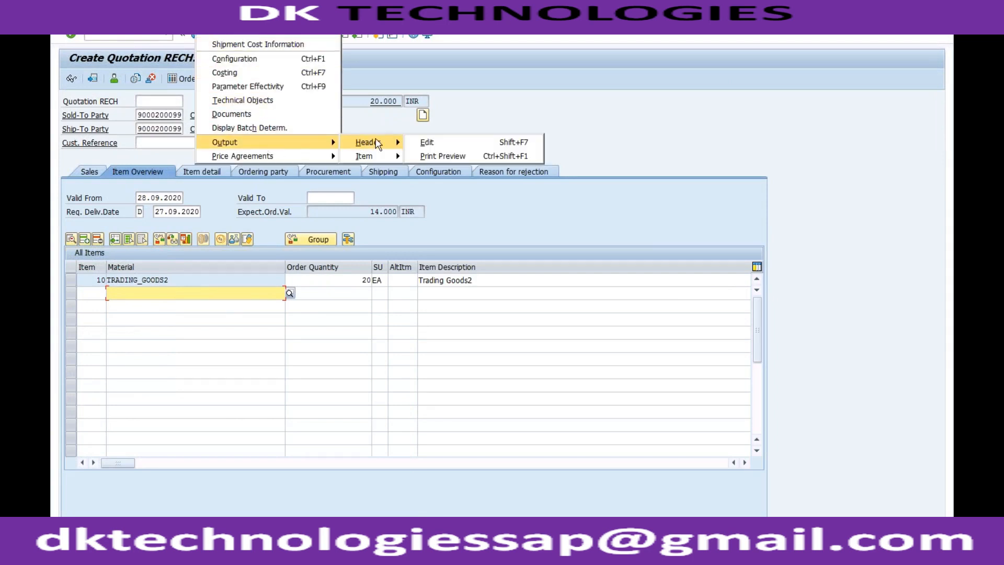
pyautogui.click(435, 144)
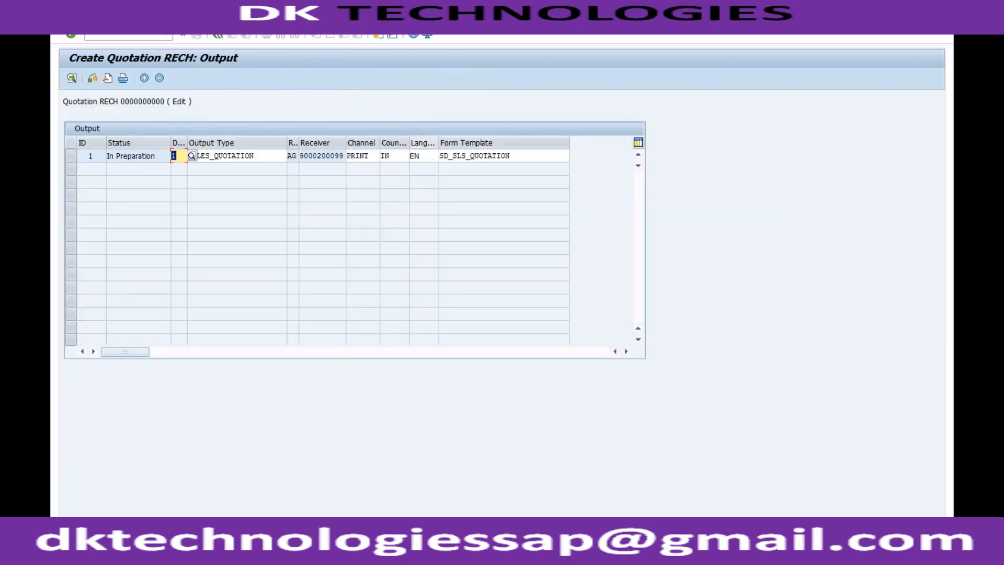
pyautogui.click(371, 157)
# - Log off from the SAP system without saving the quotation, confirming the logoff
pyautogui.click(198, 30)
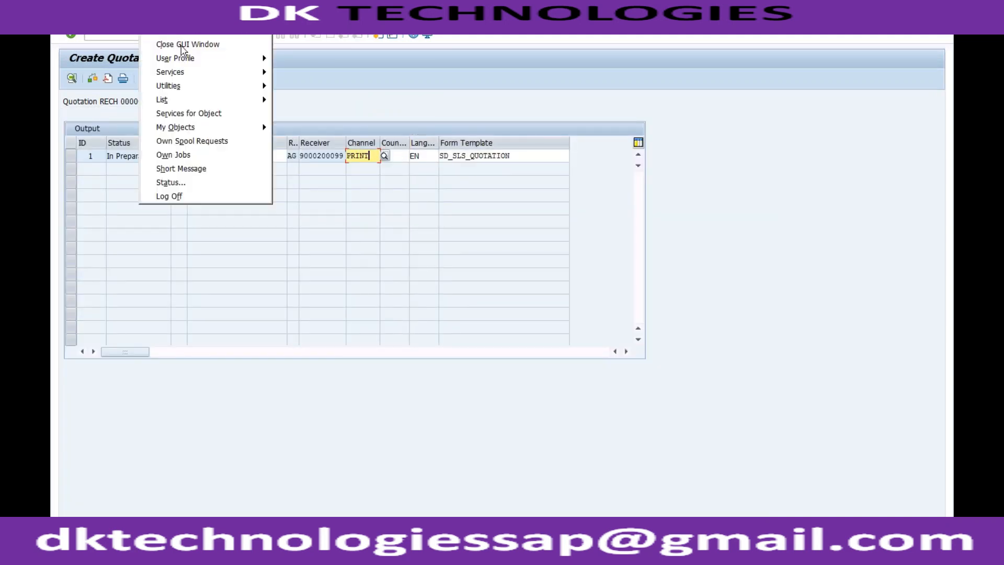
pyautogui.click(197, 196)
pyautogui.click(162, 227)
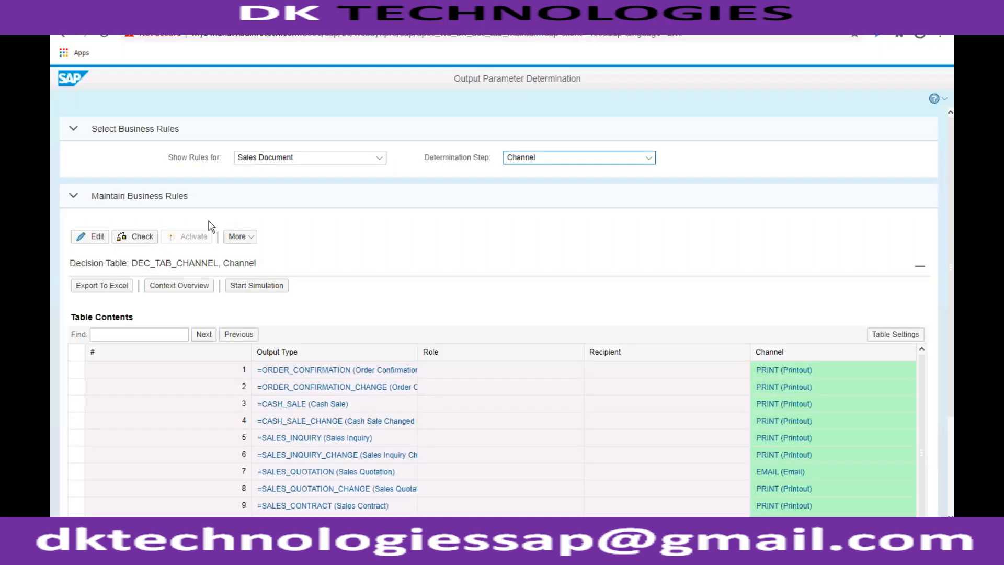
# - Try to open the S4_1909 system from SAP Logon, and show the desktop
pyautogui.click(208, 527)
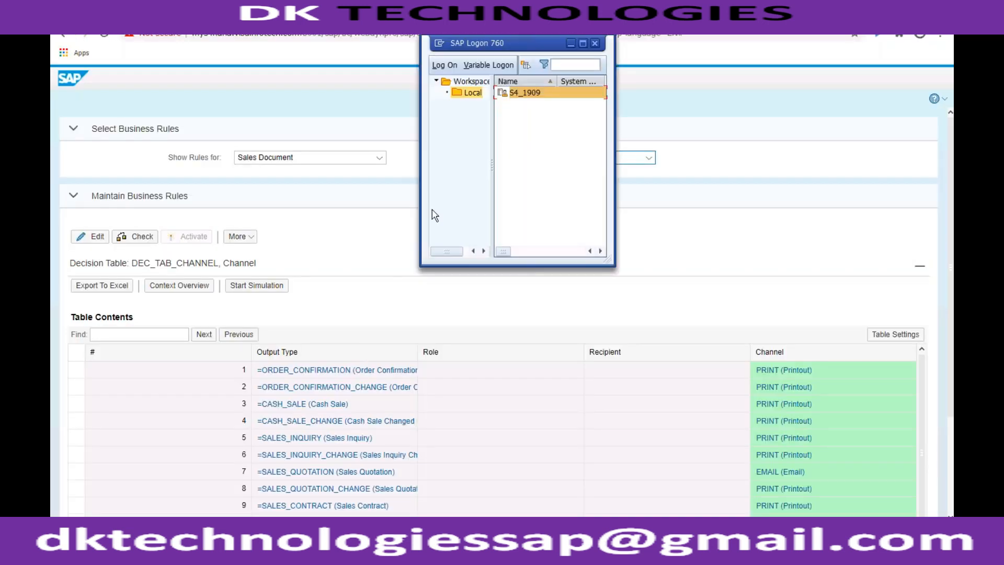
pyautogui.doubleClick(526, 94)
pyautogui.rightClick(434, 552)
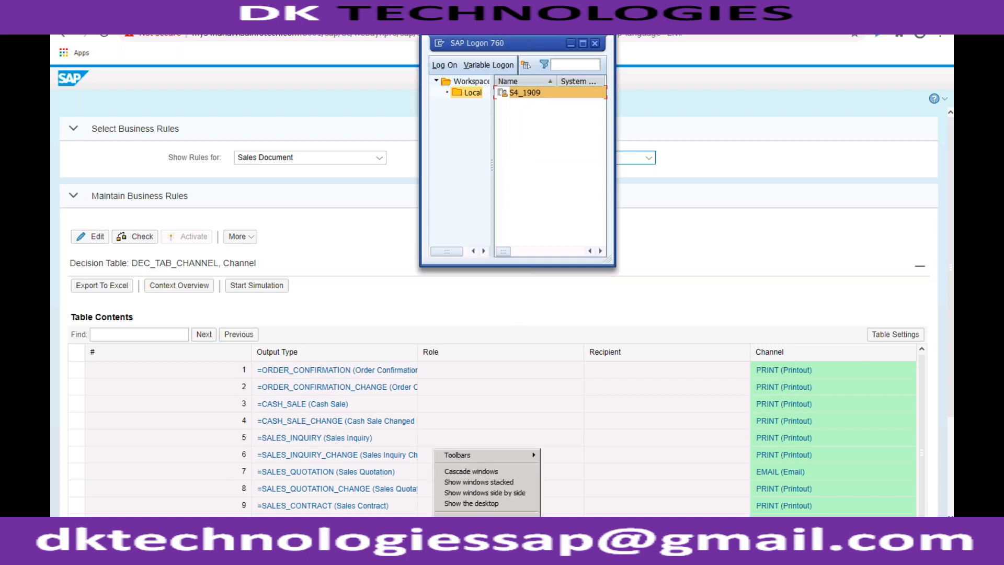
pyautogui.click(471, 503)
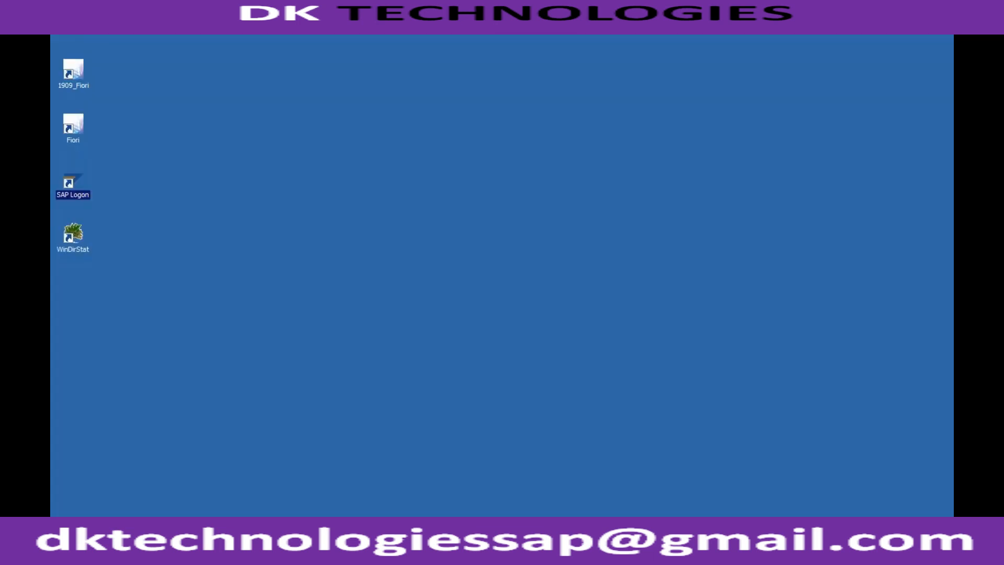
# - End the unresponsive SAP Logon 760 task in Windows Task Manager and close the Task Manager
pyautogui.rightClick(413, 552)
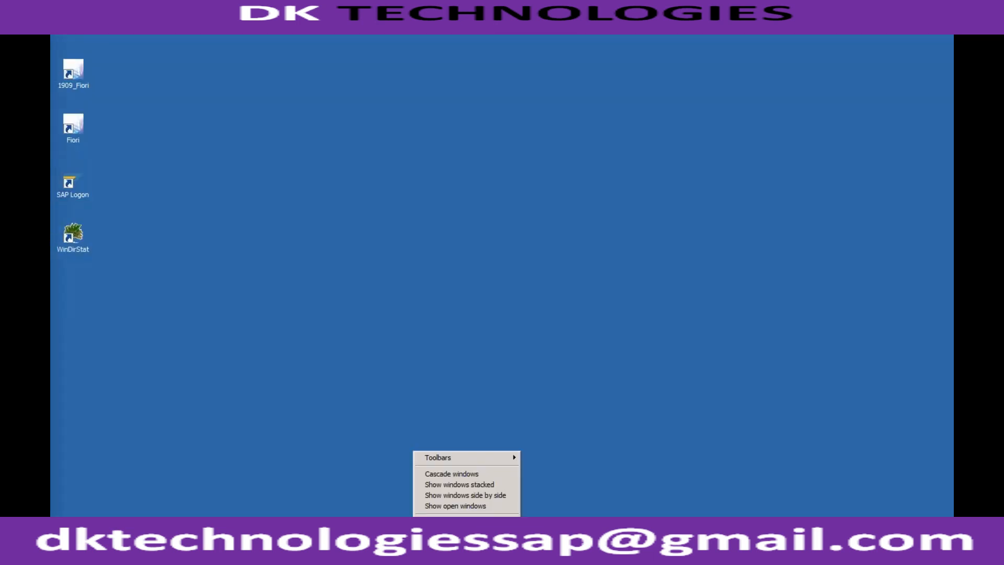
pyautogui.click(454, 506)
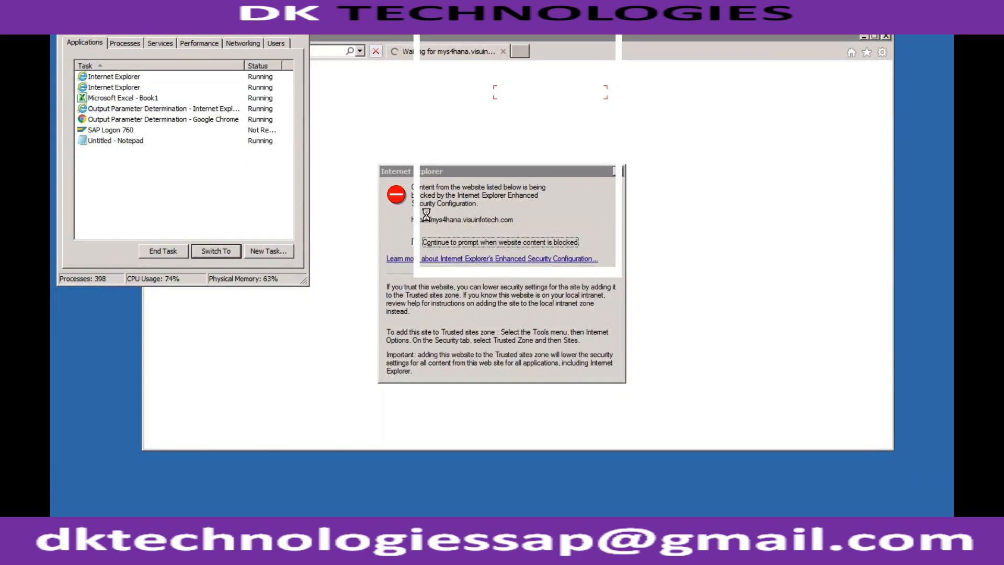
pyautogui.click(107, 131)
pyautogui.click(154, 250)
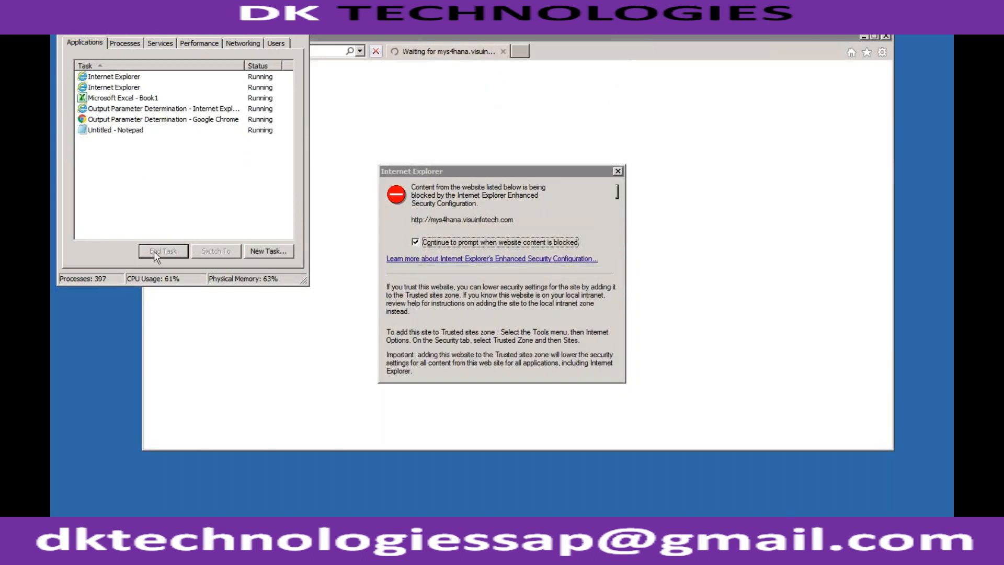
pyautogui.click(301, 22)
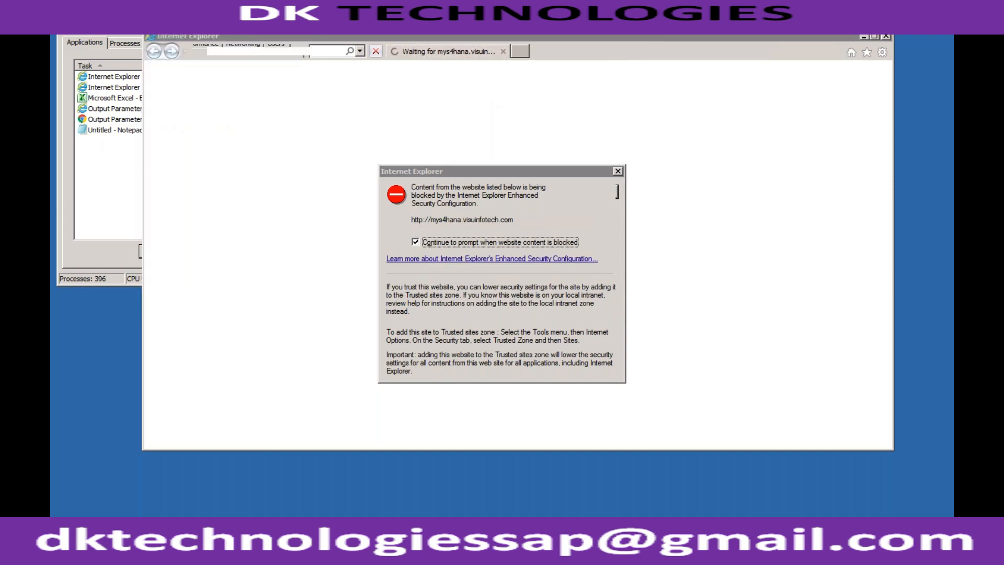
# - Reopen SAP Logon, open the S4_1909 system, and log on to client 400 with the user name and account password
pyautogui.doubleClick(73, 183)
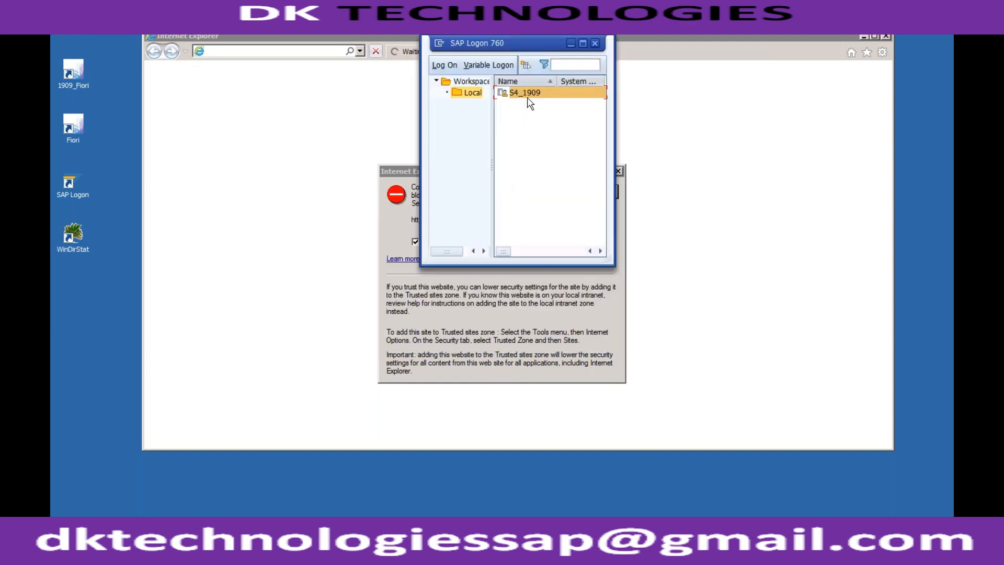
pyautogui.doubleClick(535, 94)
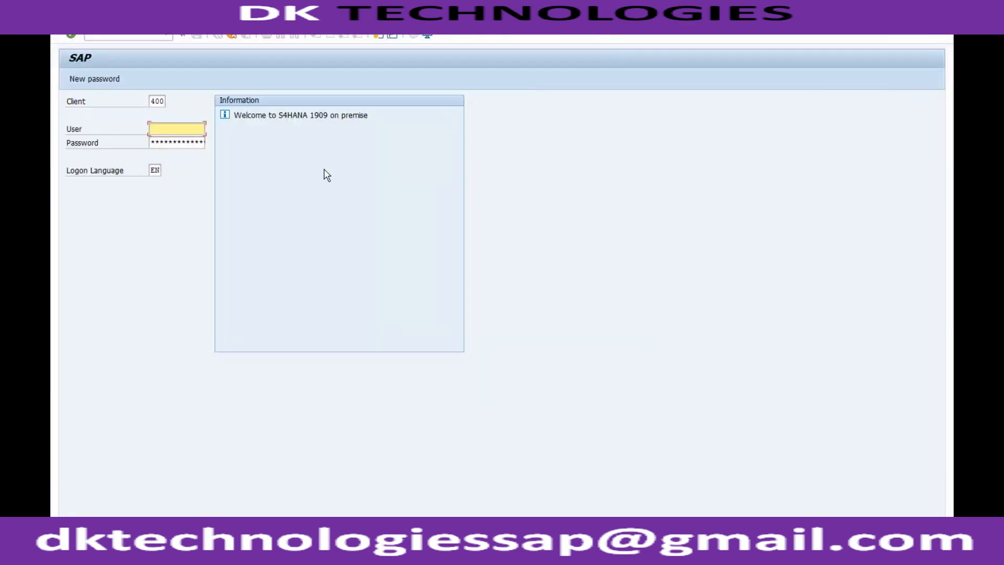
pyautogui.press('Tab')
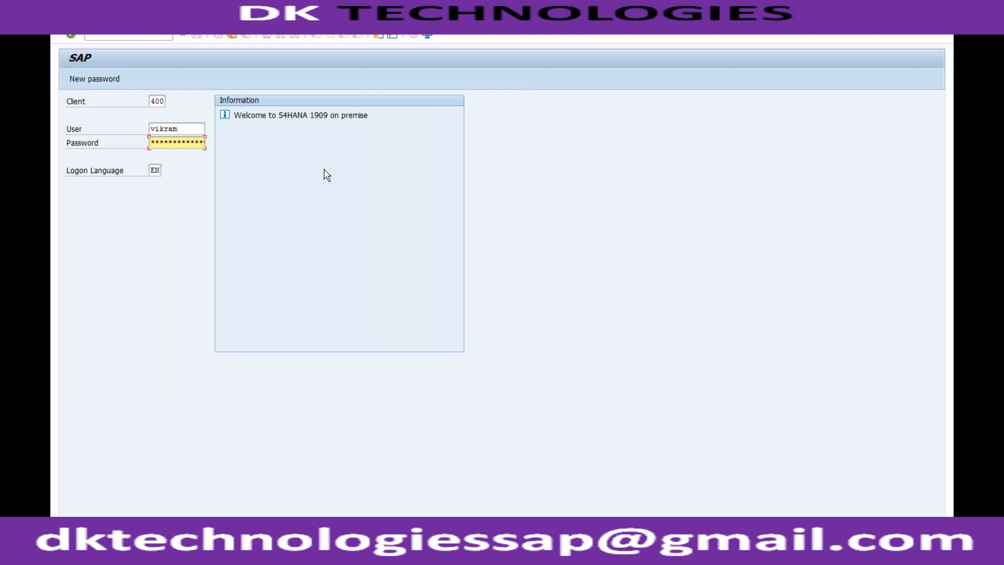
pyautogui.write('***********')
pyautogui.press('Return')
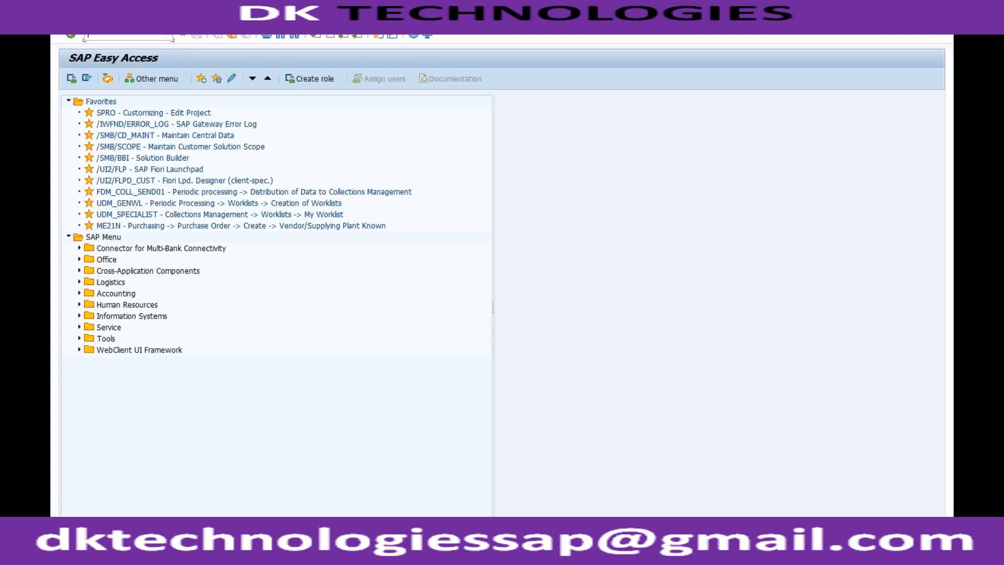
# - Start transaction VA21 and set the quotation type to ZQT1
pyautogui.write('va21')
pyautogui.press('Return')
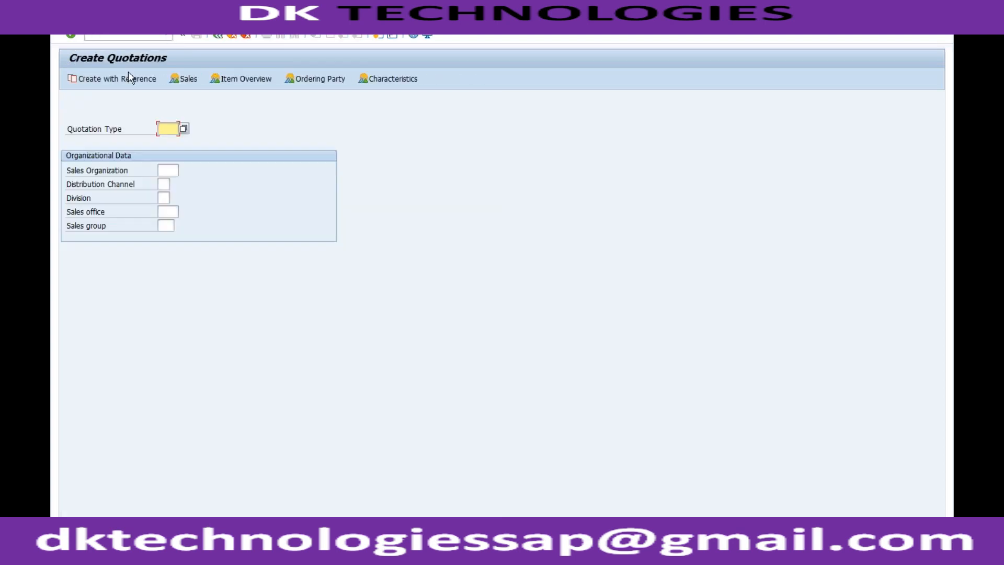
pyautogui.click(166, 128)
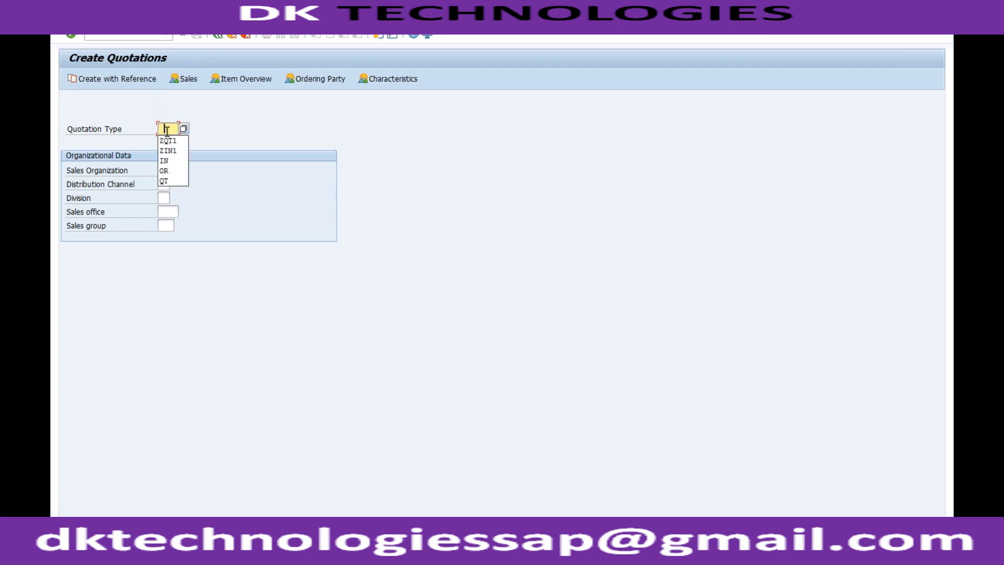
pyautogui.click(167, 141)
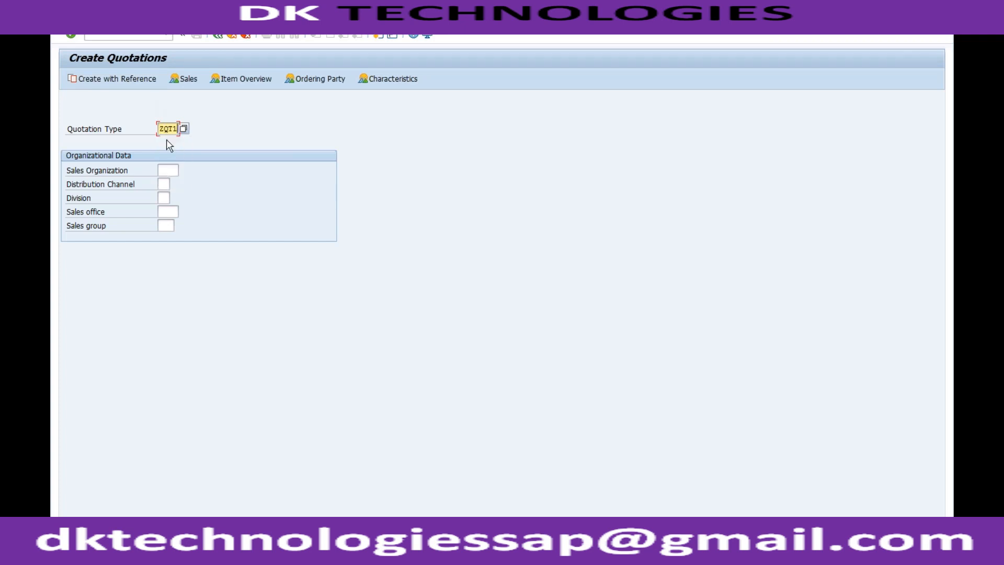
# - Create the quotation with reference to a previous quotation by copying its data
pyautogui.click(131, 79)
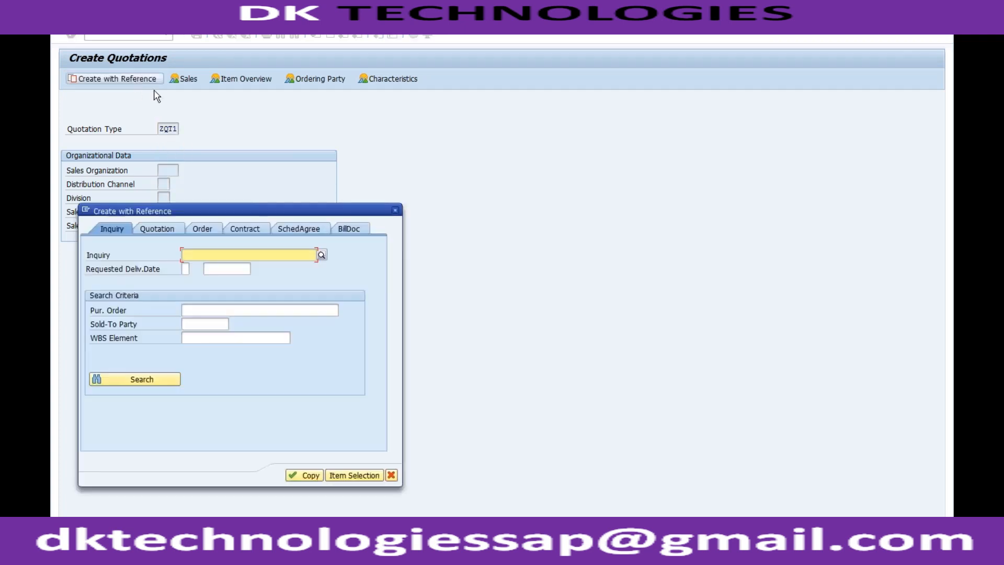
pyautogui.click(168, 226)
pyautogui.write('2')
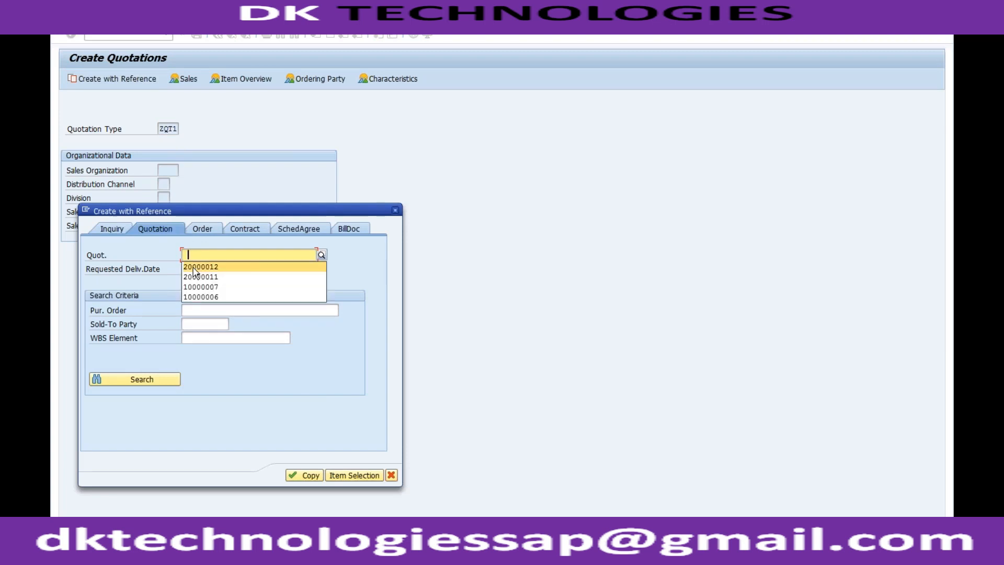
pyautogui.click(209, 274)
pyautogui.click(308, 475)
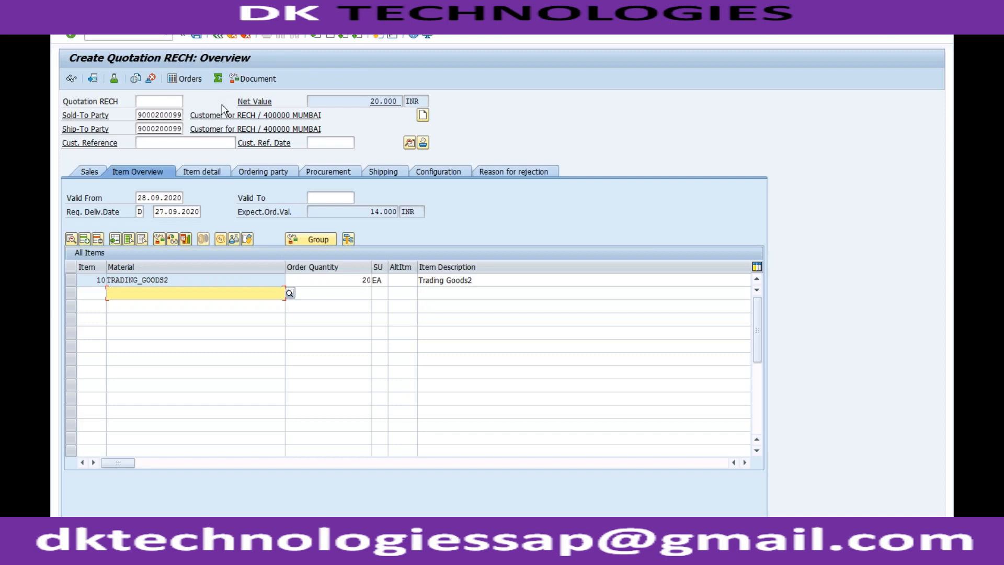
# - Open the new quotation's header output for editing and check its output type, receiver and channel
pyautogui.click(215, 21)
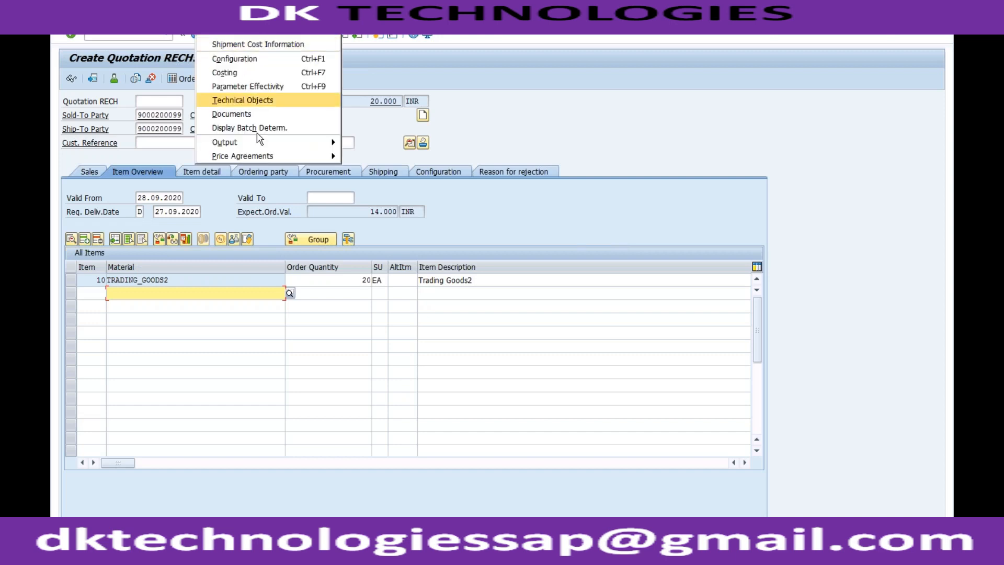
pyautogui.moveTo(321, 142)
pyautogui.moveTo(369, 146)
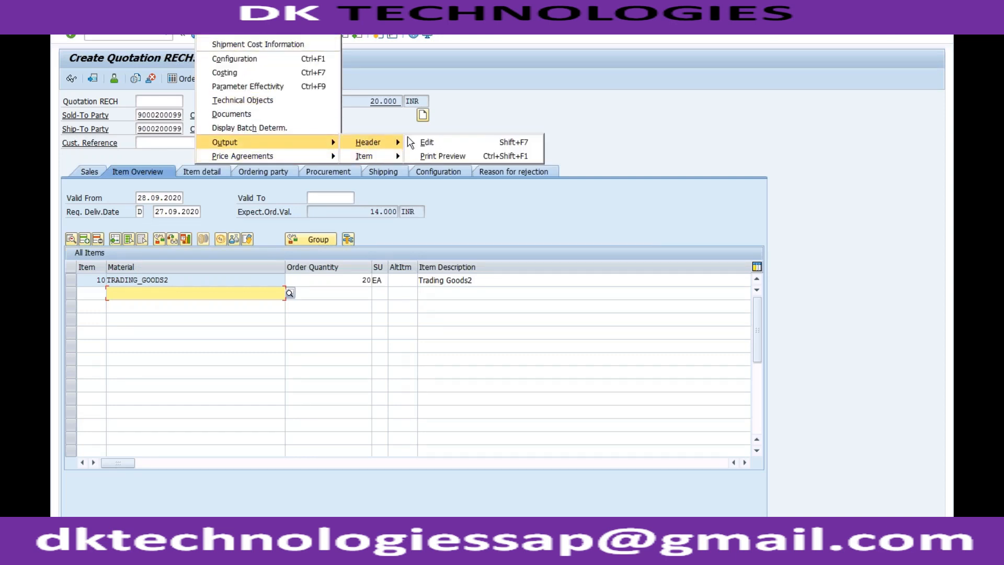
pyautogui.click(427, 142)
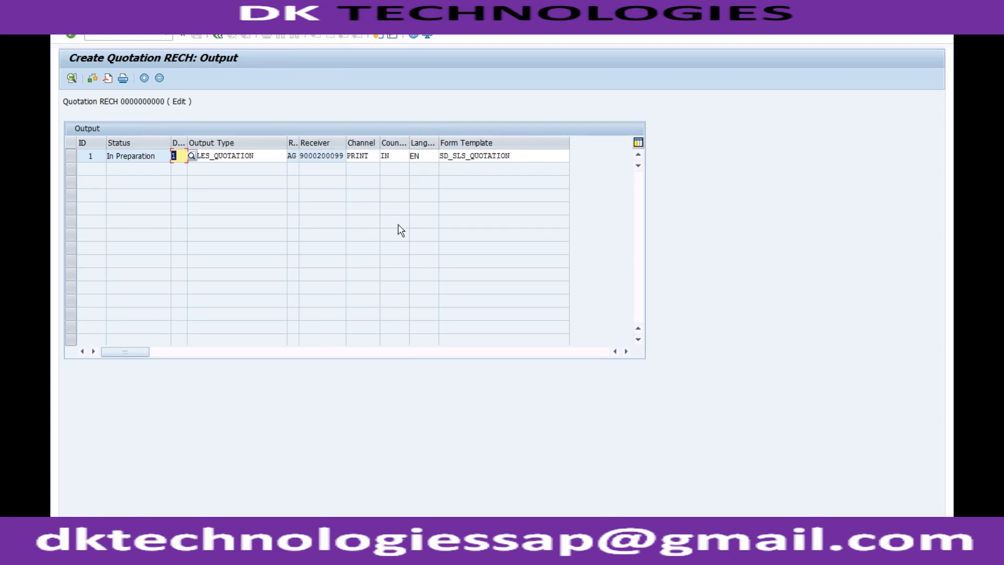
pyautogui.click(268, 156)
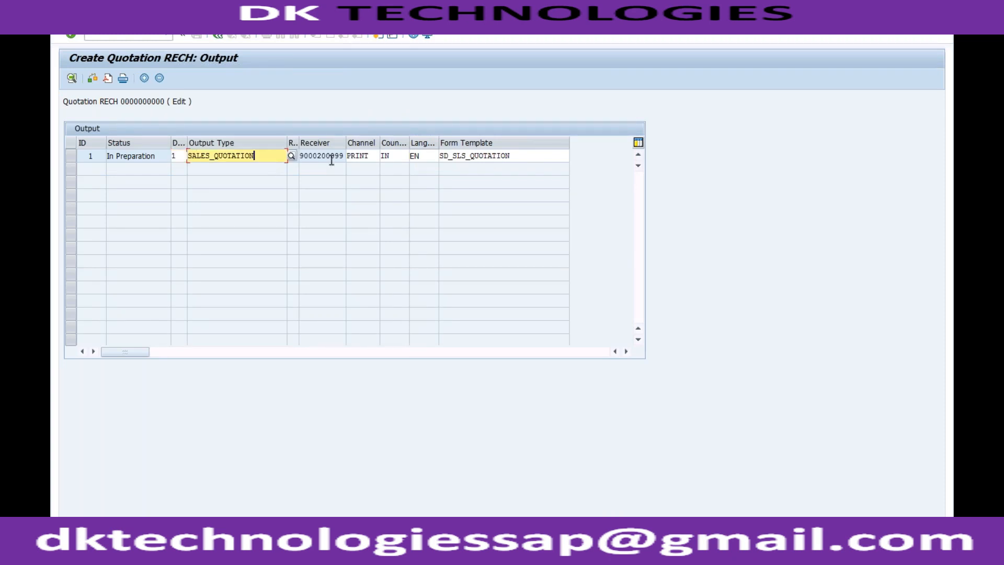
pyautogui.click(330, 156)
pyautogui.click(369, 157)
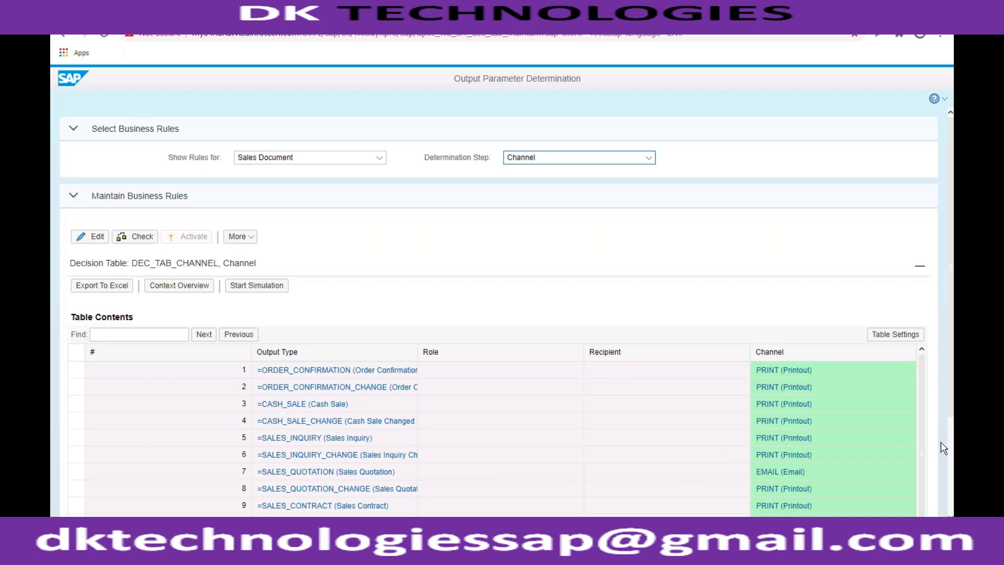
# - Switch to Output Parameter Determination in the browser, review the Channel decision table for Sales Document, and put it in edit mode
pyautogui.scroll(-3, 950, 450)
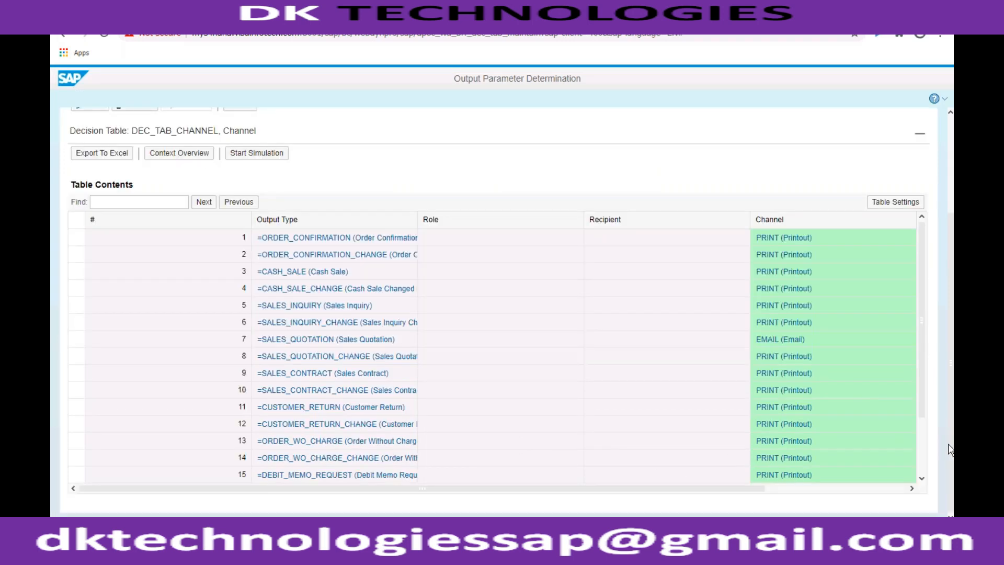
pyautogui.click(922, 439)
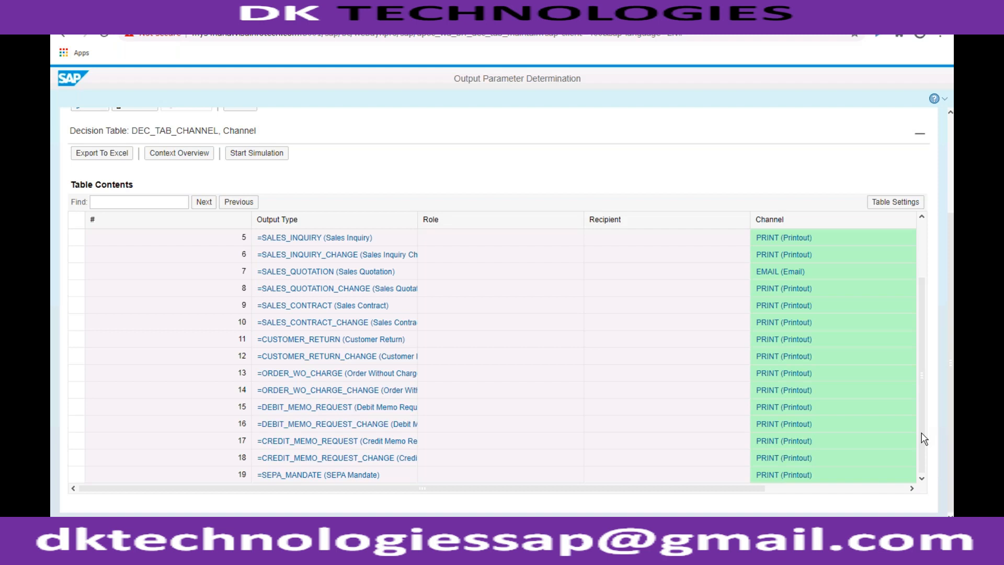
pyautogui.click(858, 489)
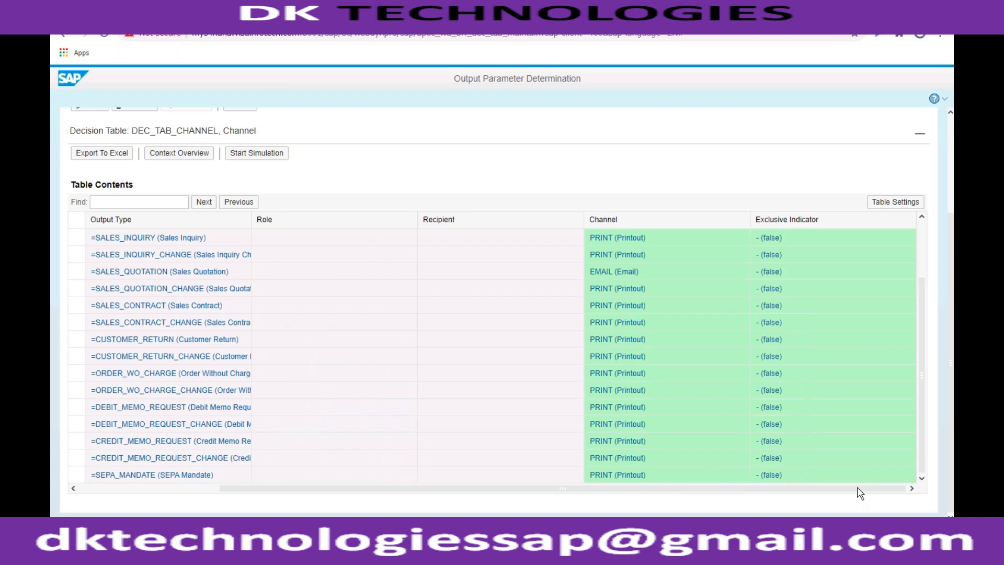
pyautogui.click(191, 489)
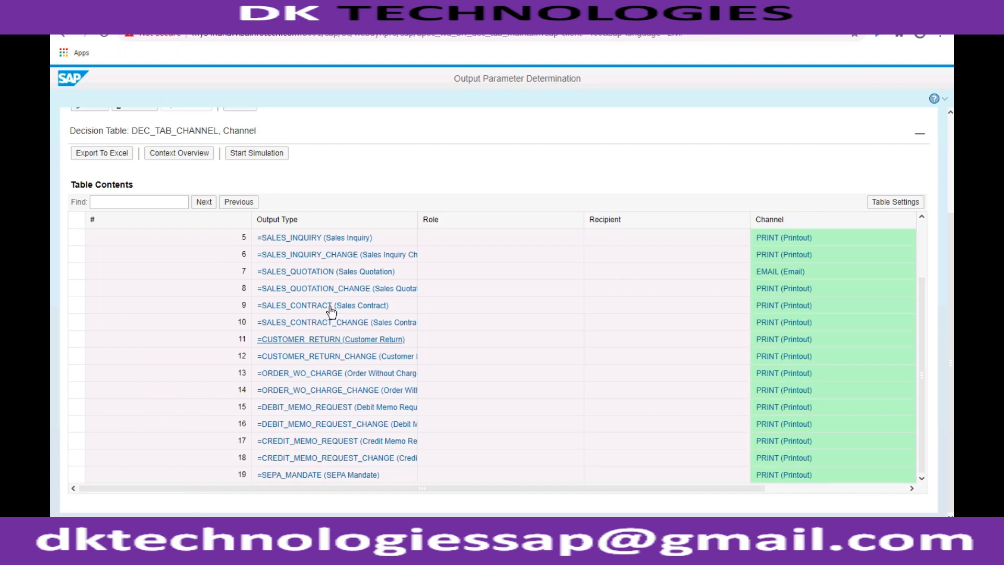
pyautogui.click(949, 199)
pyautogui.click(83, 238)
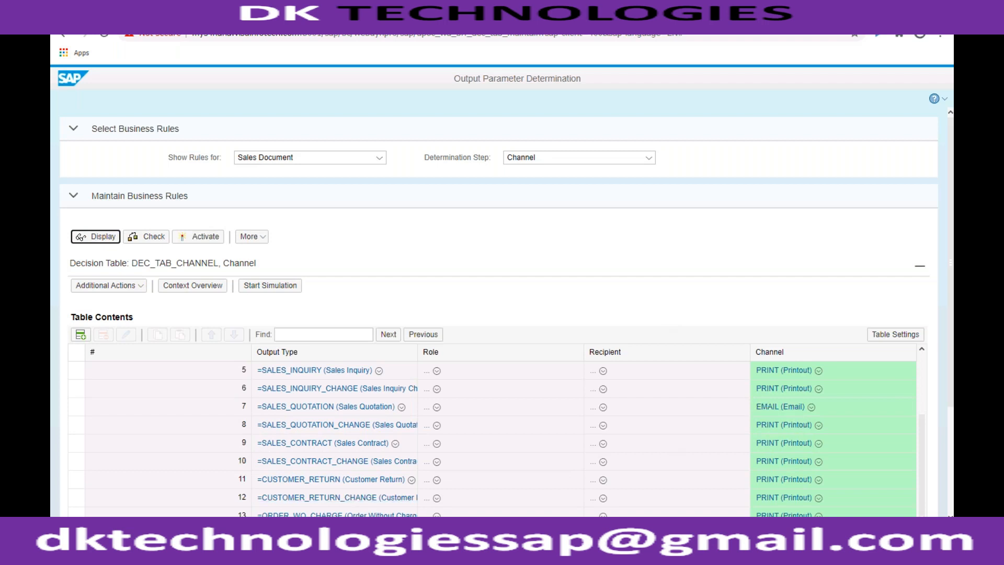
# - Switch back to SAP GUI and leave the quotation's output screen, accepting the output device warning
pyautogui.click(251, 554)
pyautogui.click(245, 532)
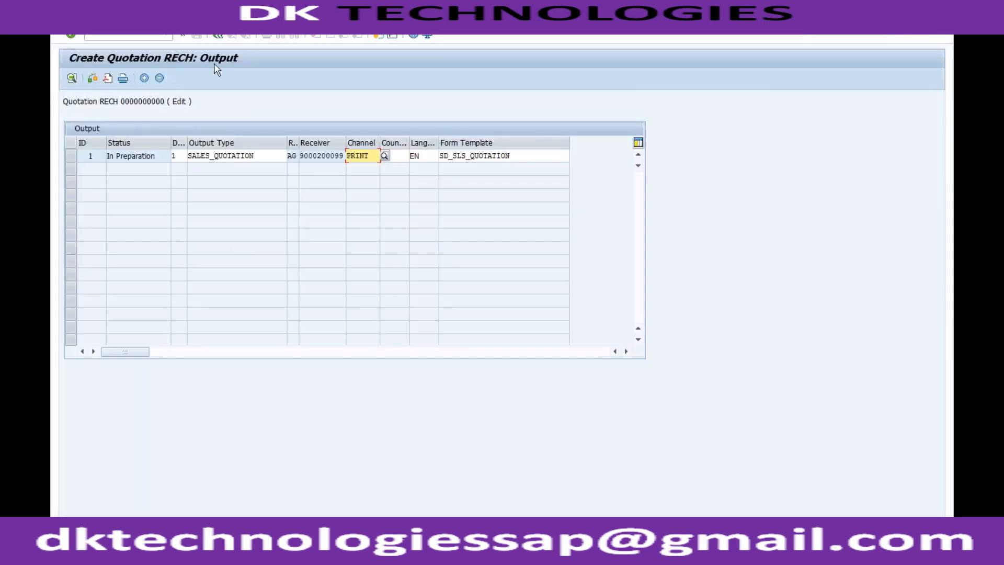
pyautogui.click(220, 35)
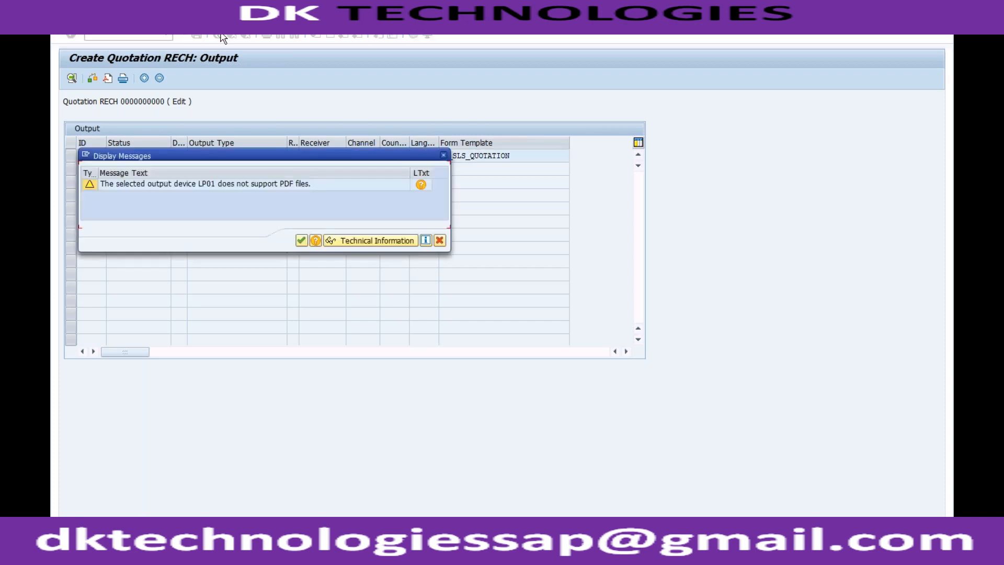
pyautogui.click(302, 241)
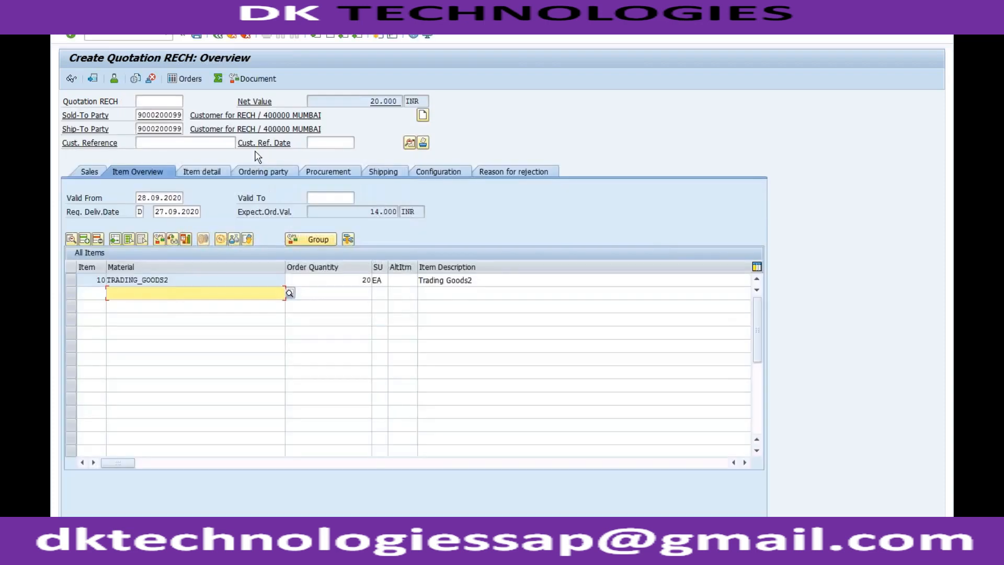
# - Try to save the quotation, set the missing Quotation Valid To date to 31.12.2020 from the incompletion log, and return to the overview
pyautogui.click(196, 35)
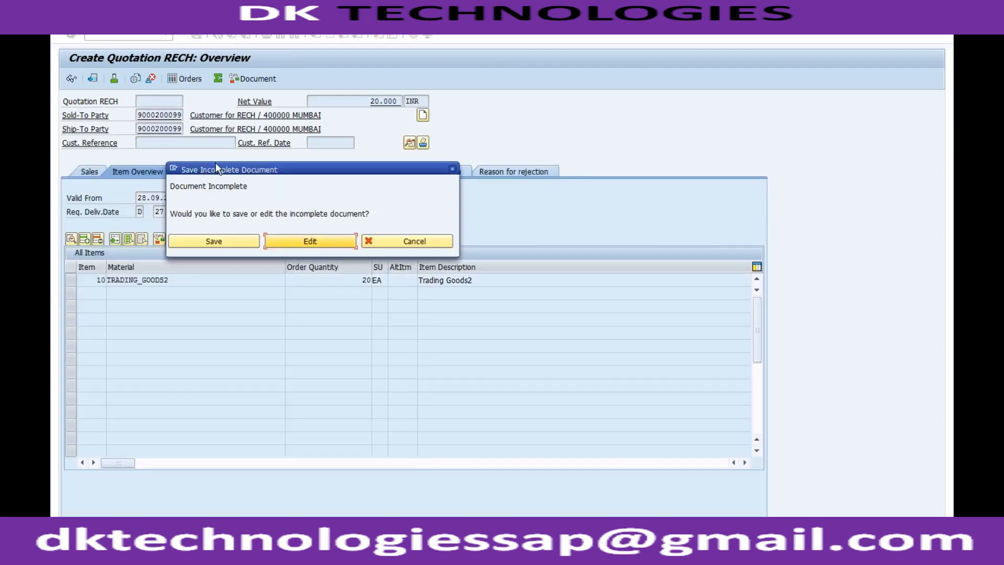
pyautogui.click(275, 241)
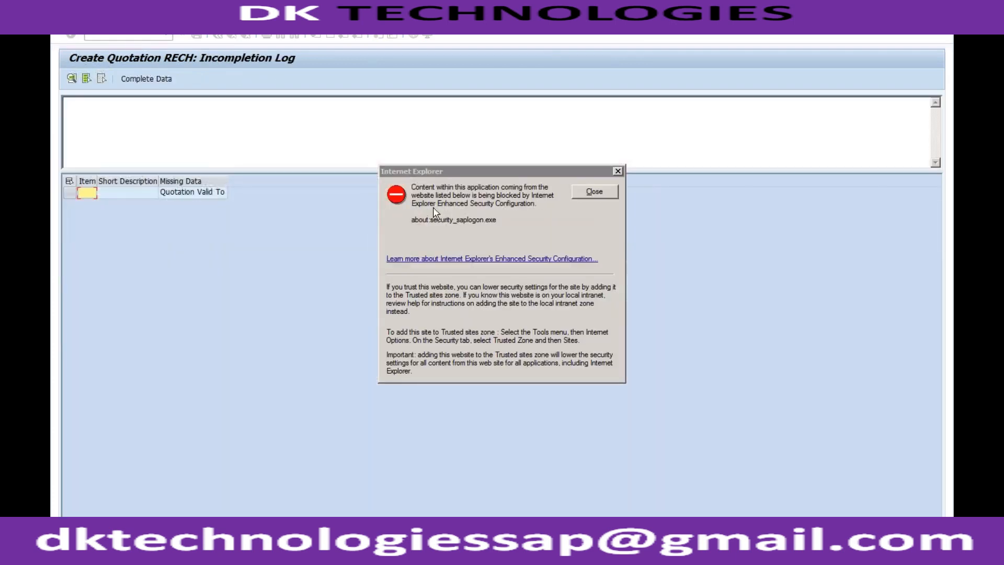
pyautogui.press('Return')
pyautogui.doubleClick(216, 195)
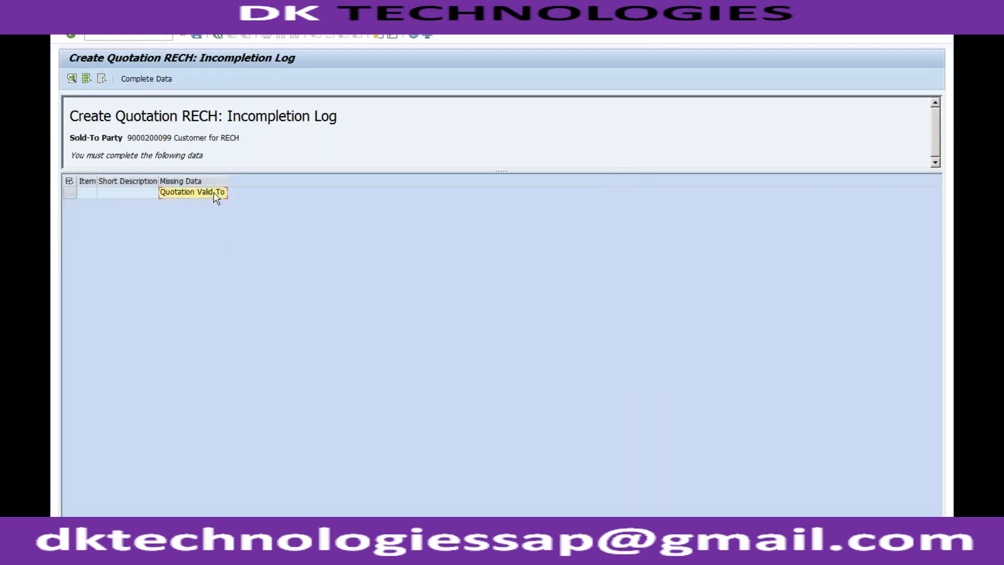
pyautogui.write('31122020')
pyautogui.press('Down')
pyautogui.press('Return')
pyautogui.press('Return')
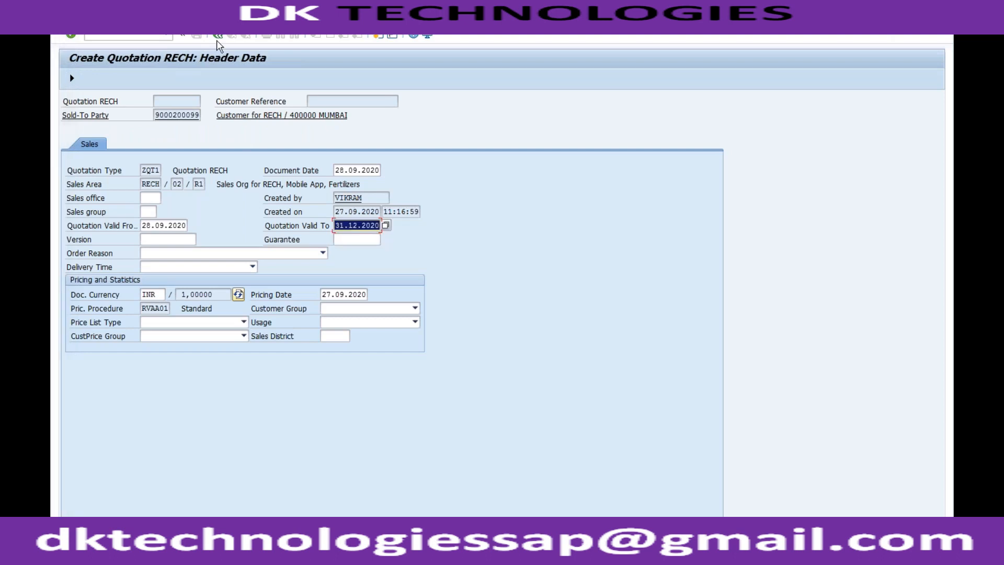
pyautogui.click(218, 36)
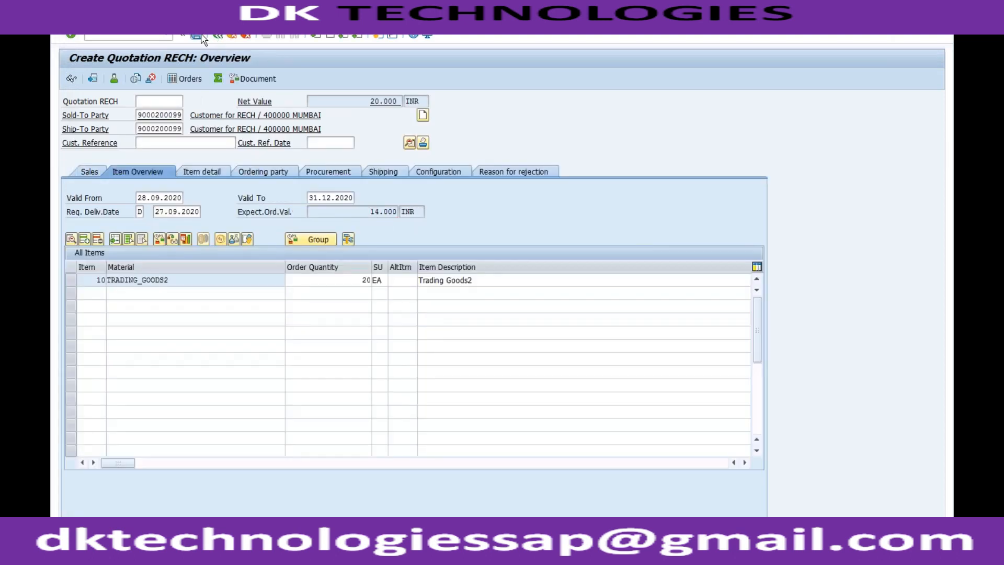
# - Save the new quotation and reopen the saved document in display mode
pyautogui.click(78, 26)
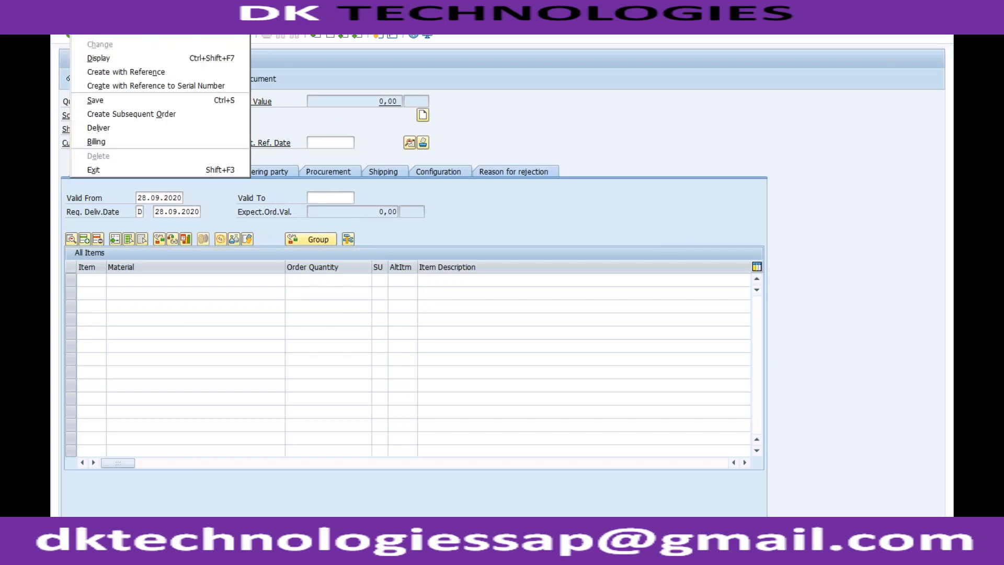
pyautogui.click(100, 60)
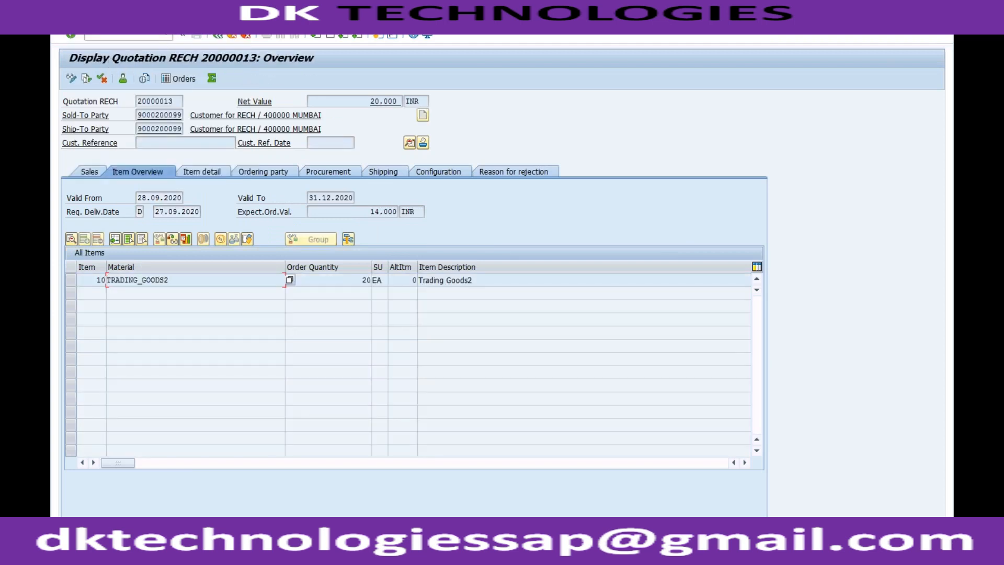
# - Open the saved quotation's header output and examine the SALES_QUOTATION output's detailed form template, language and channel settings
pyautogui.click(210, 24)
pyautogui.moveTo(274, 142)
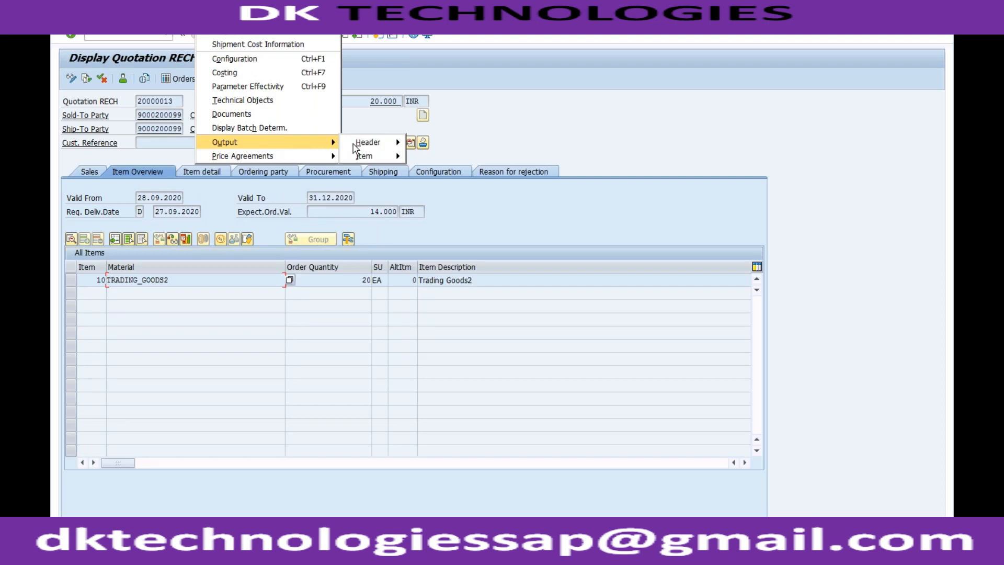
pyautogui.moveTo(369, 142)
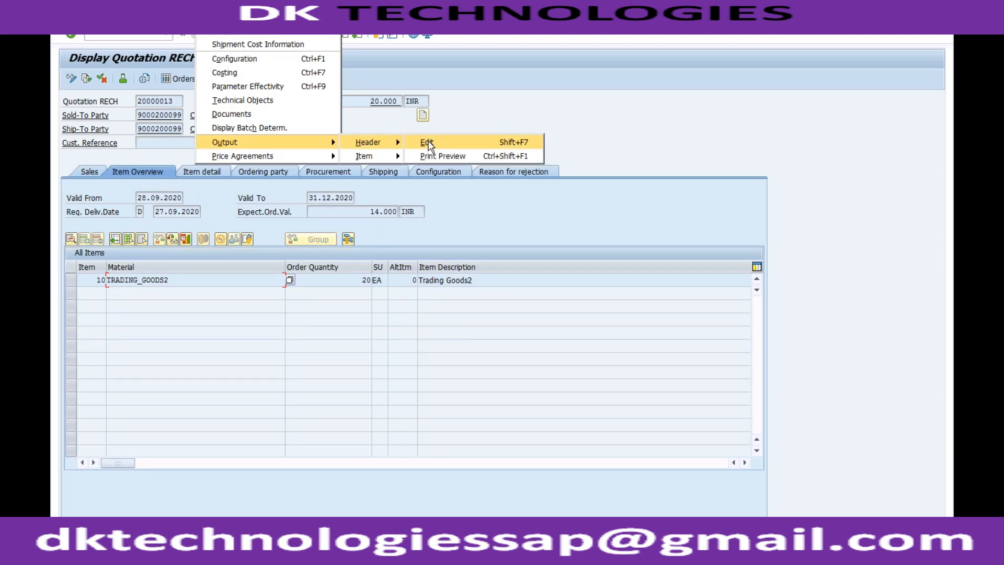
pyautogui.click(428, 146)
pyautogui.doubleClick(340, 156)
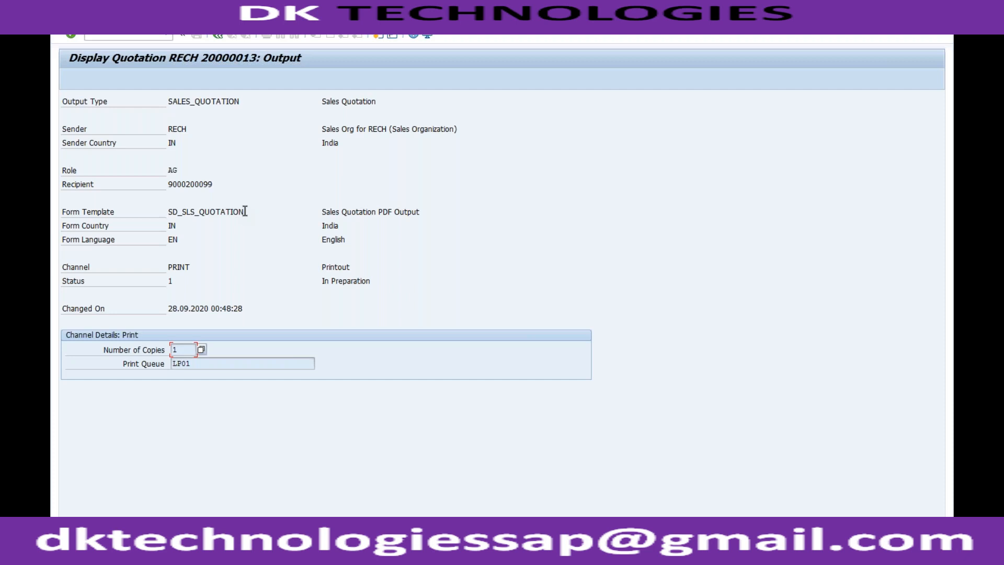
pyautogui.moveTo(245, 211); pyautogui.dragTo(168, 212)
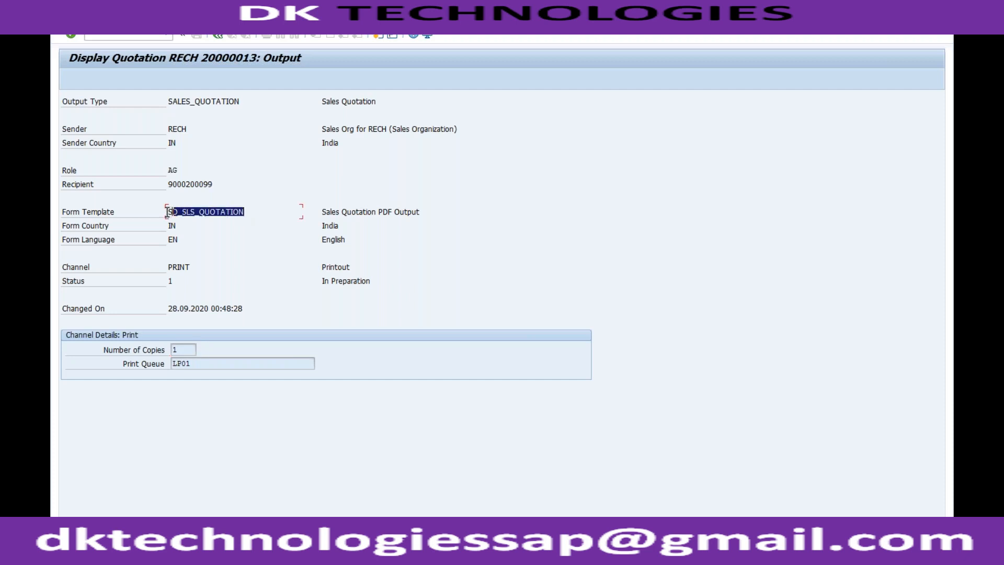
pyautogui.click(169, 211)
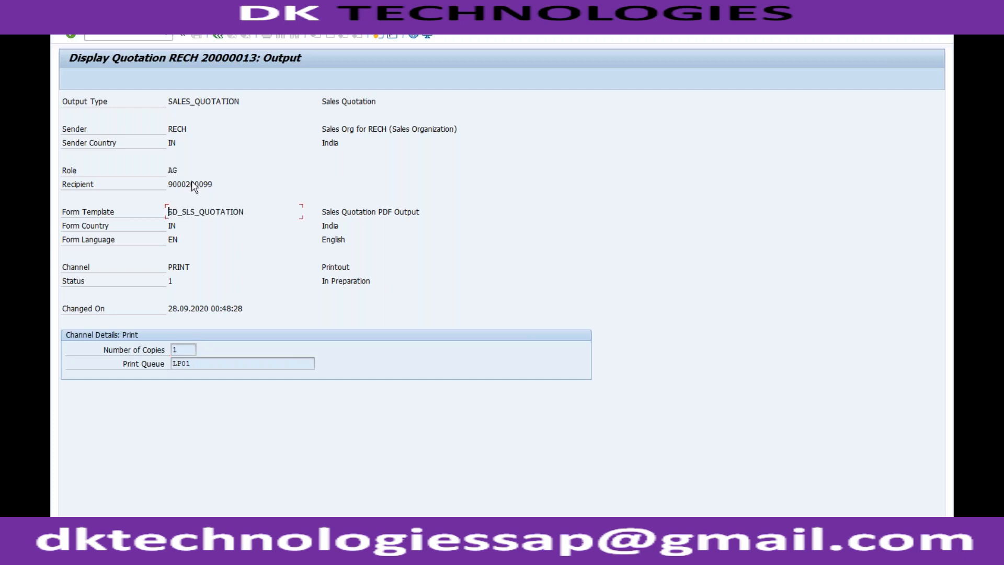
pyautogui.click(179, 240)
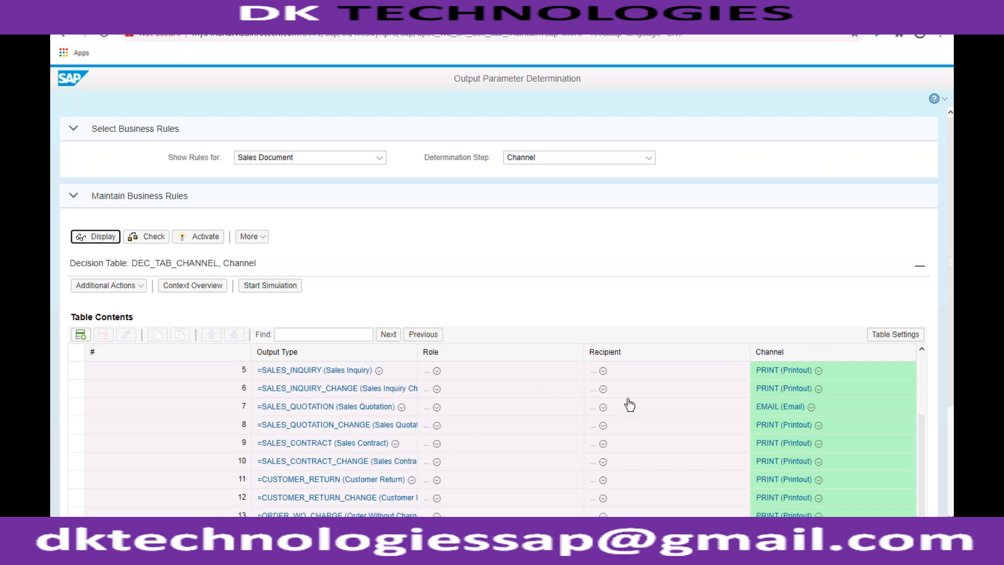
# - Switch to Output Parameter Determination in the browser and simulate the latest Channel decision table version with output type SALES_QUOTATION
pyautogui.click(804, 412)
pyautogui.click(275, 292)
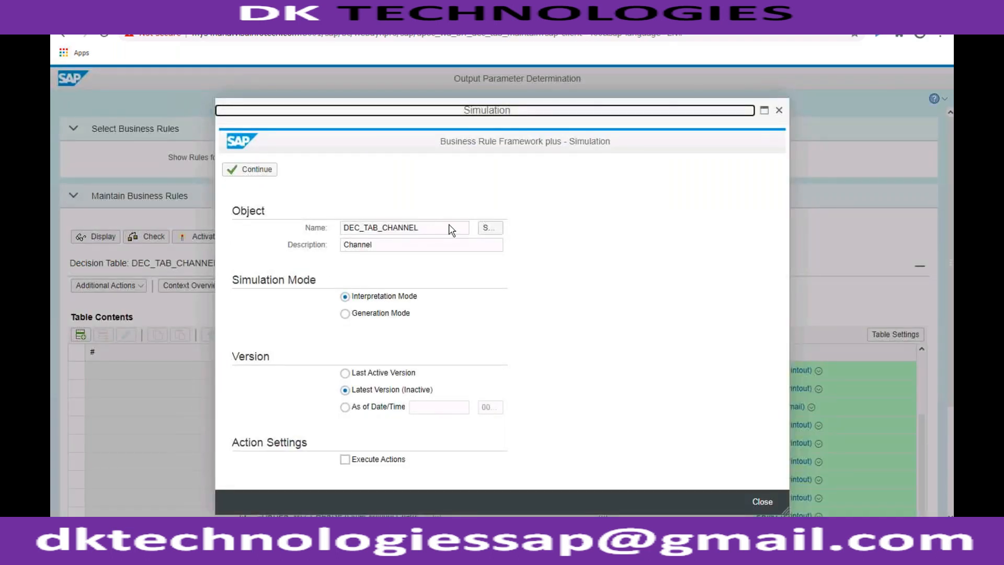
pyautogui.click(260, 171)
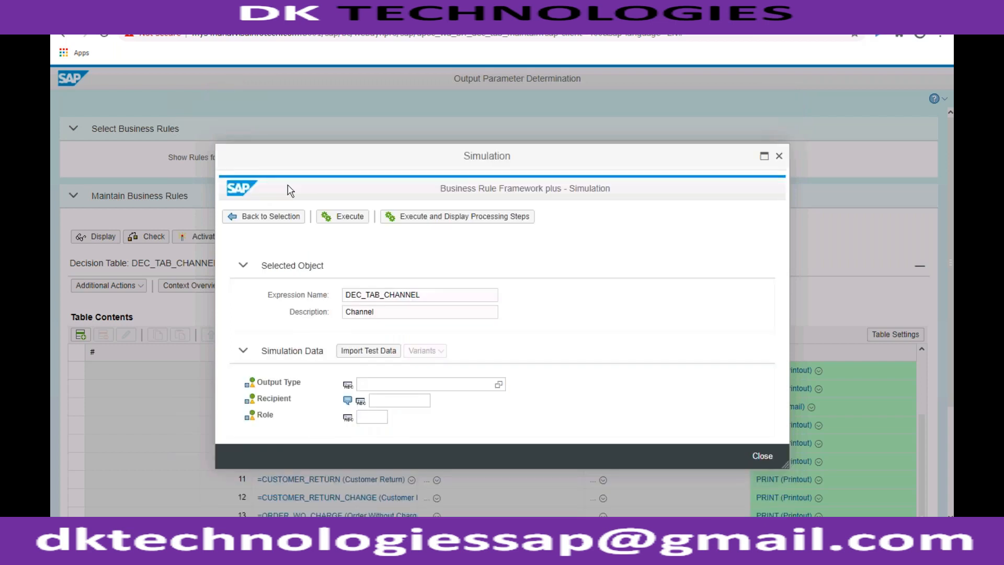
pyautogui.click(381, 384)
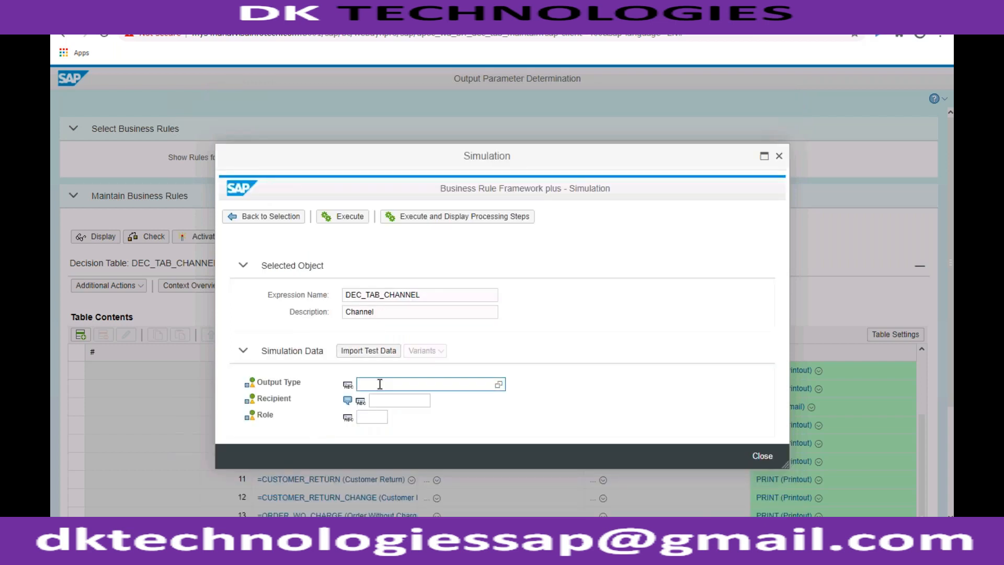
pyautogui.write('SALES_QUOTATION')
pyautogui.click(570, 377)
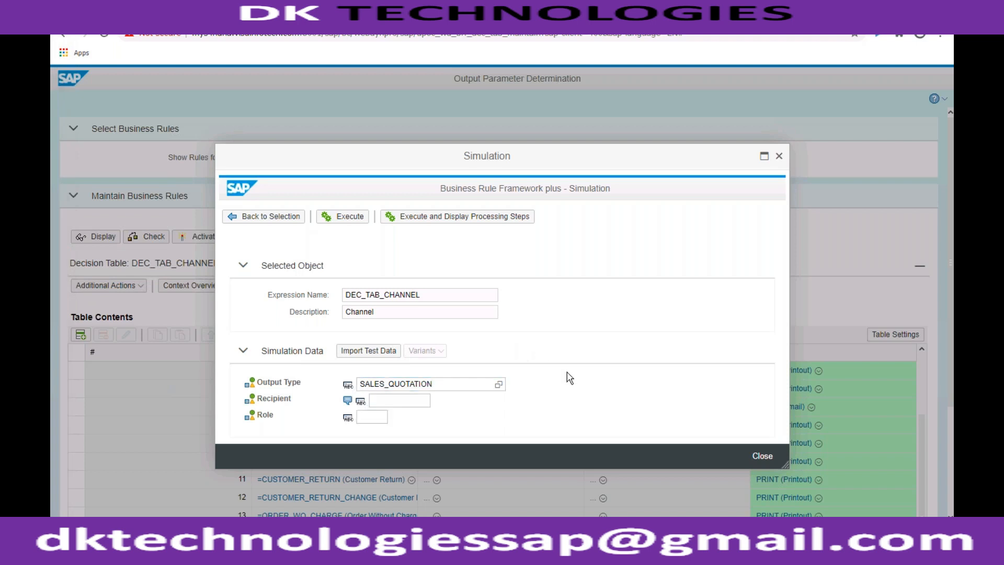
pyautogui.click(349, 219)
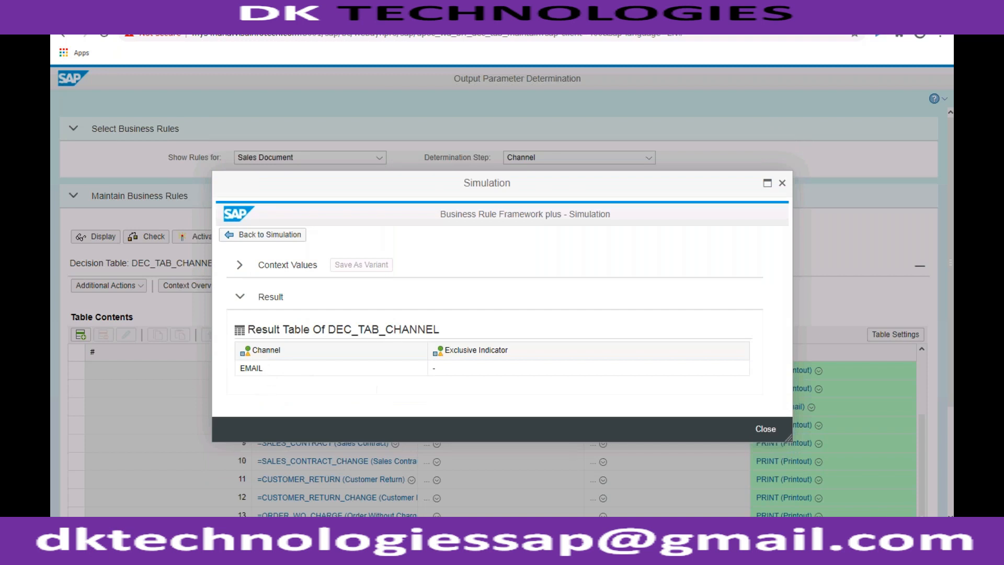
# - Rerun the Channel simulation with its processing steps displayed, review the decision table row evaluations, and close the simulation
pyautogui.click(270, 234)
pyautogui.click(459, 223)
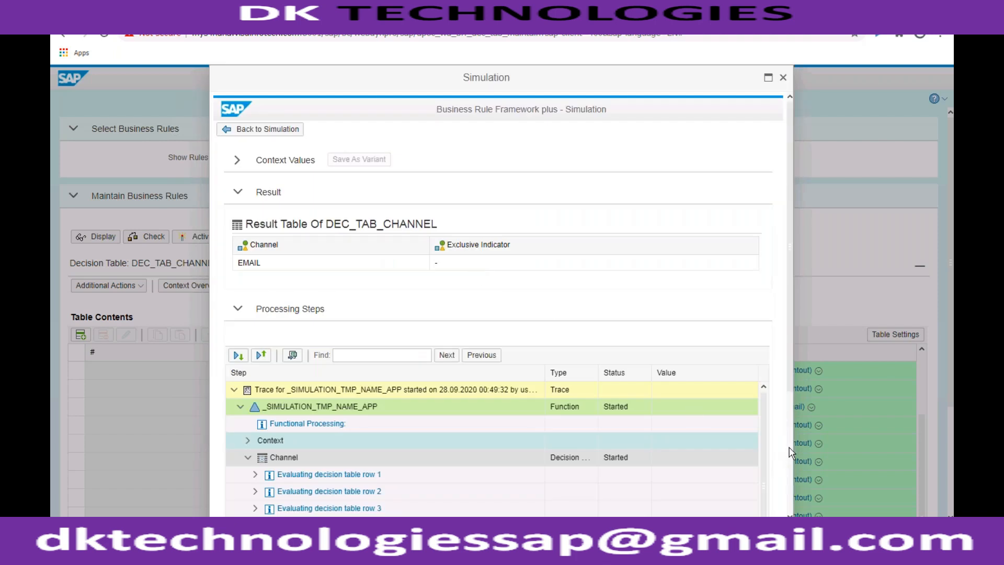
pyautogui.scroll(-3, 790, 452)
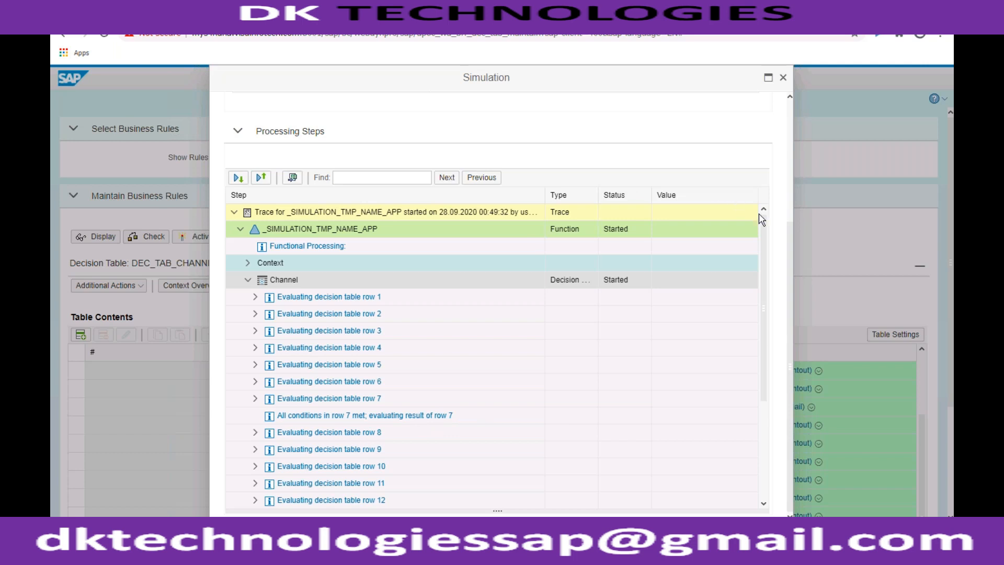
pyautogui.click(784, 78)
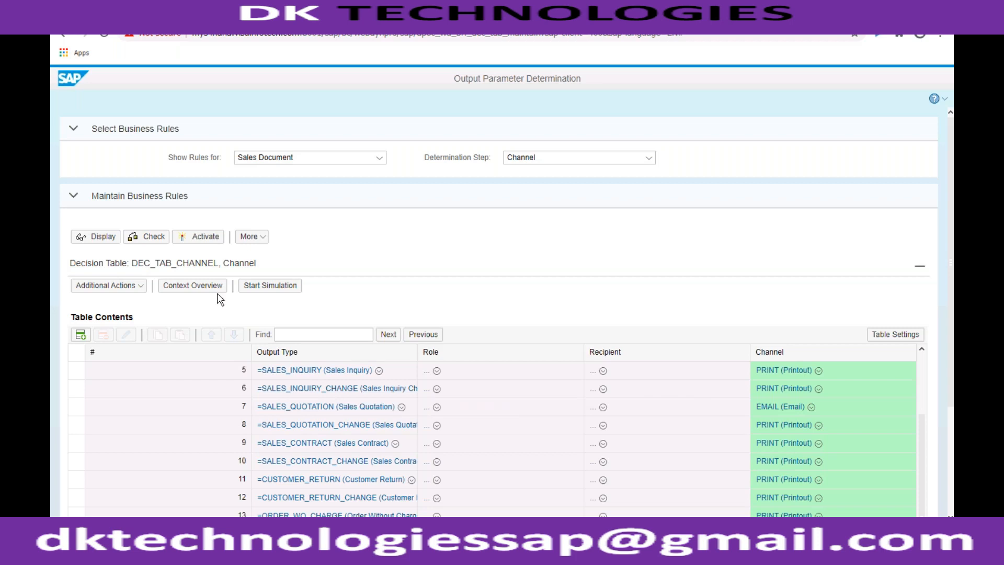
# - Activate the Channel decision table for Sales Document and confirm the activation
pyautogui.click(205, 242)
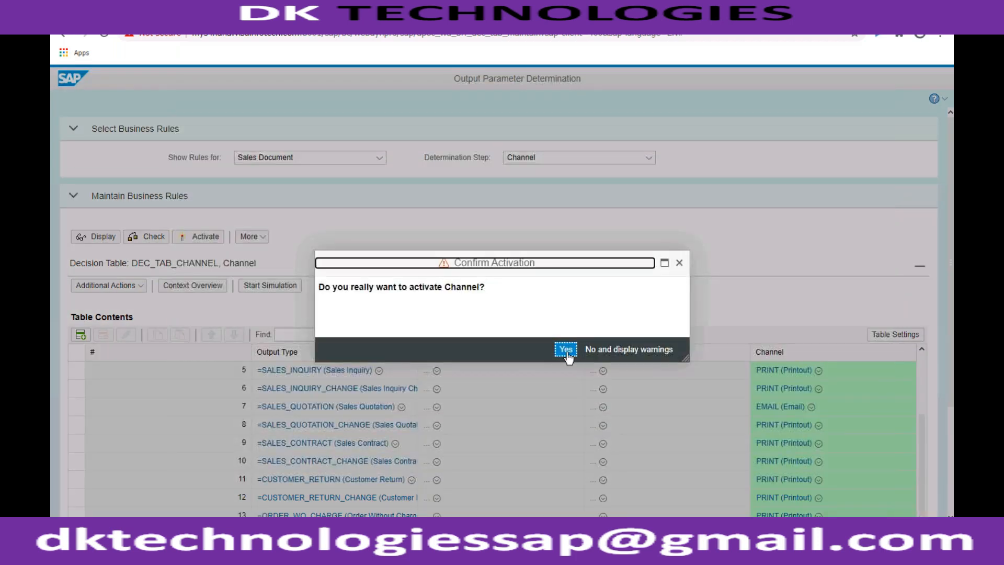
pyautogui.click(566, 349)
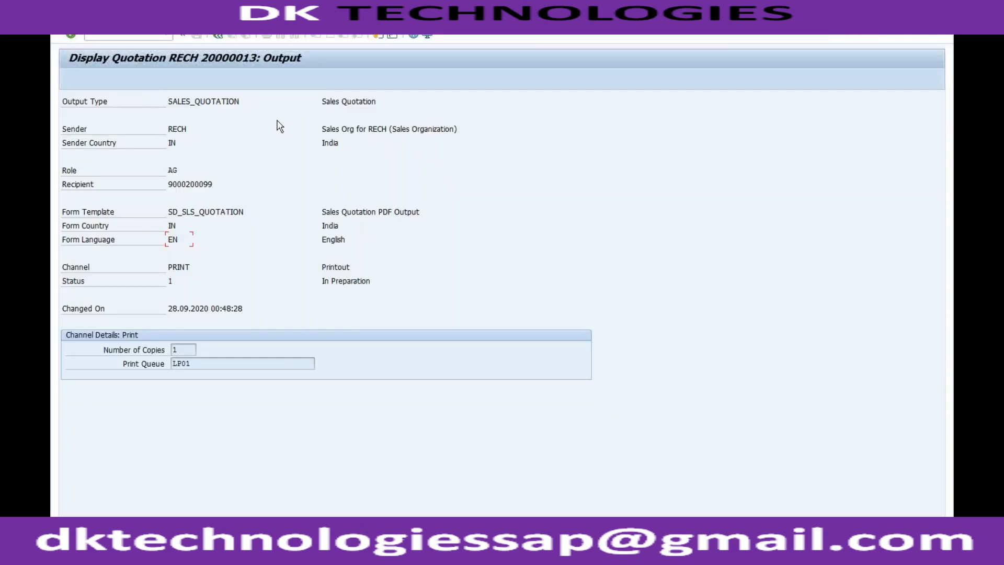
# - Switch back to SAP GUI, leave the quotation's output details and output list, and exit the quotation display
pyautogui.click(218, 35)
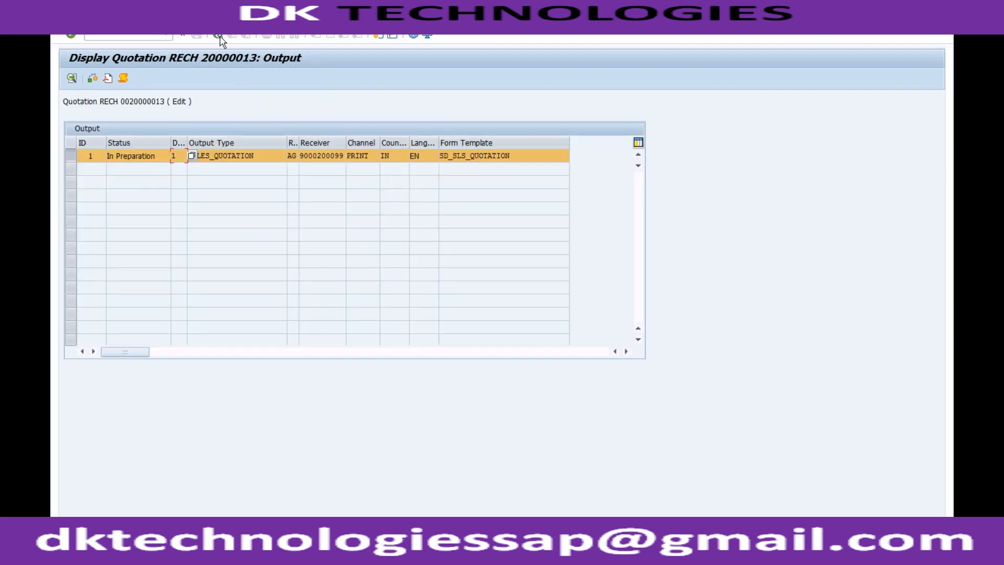
pyautogui.click(220, 37)
pyautogui.click(302, 241)
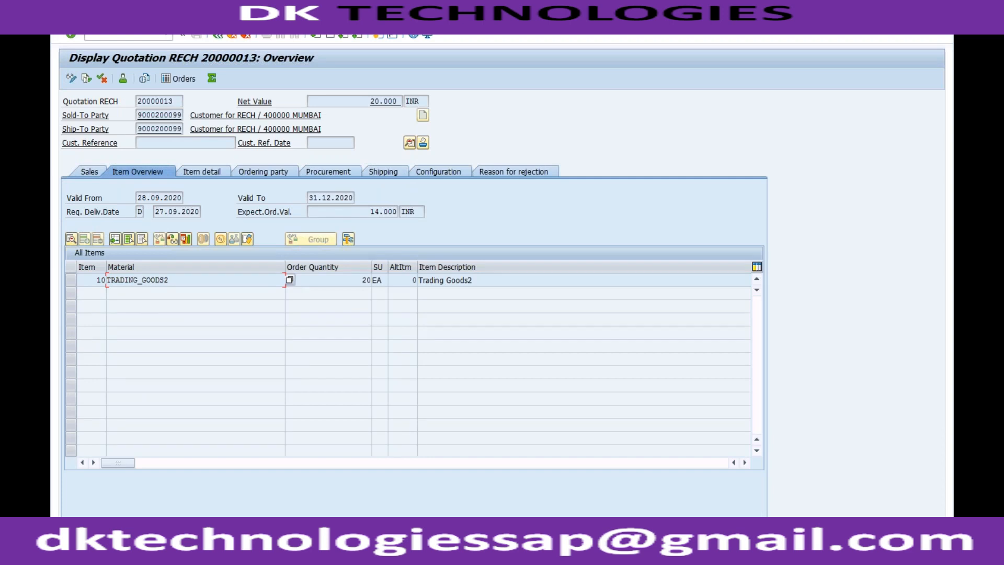
pyautogui.click(234, 39)
pyautogui.click(220, 30)
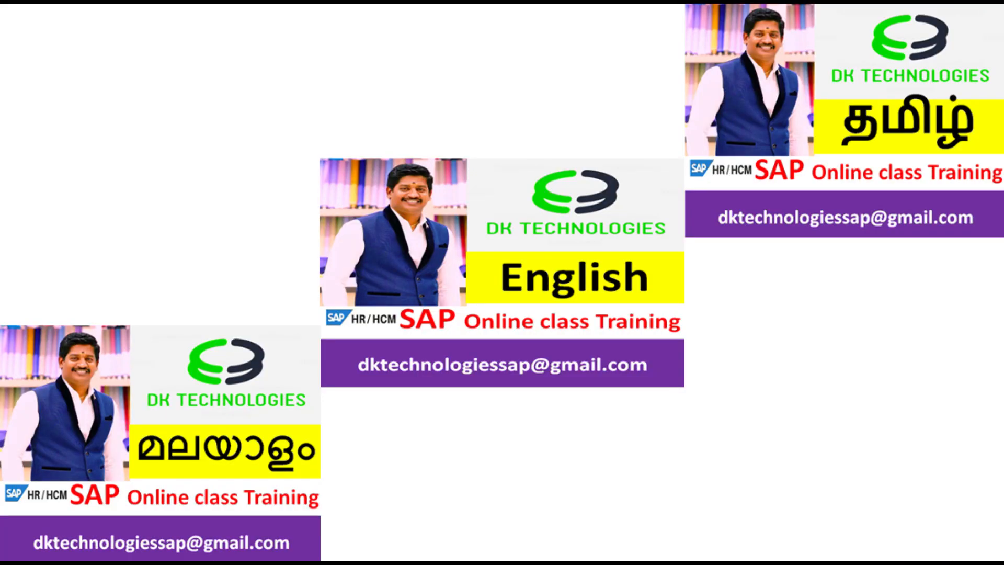